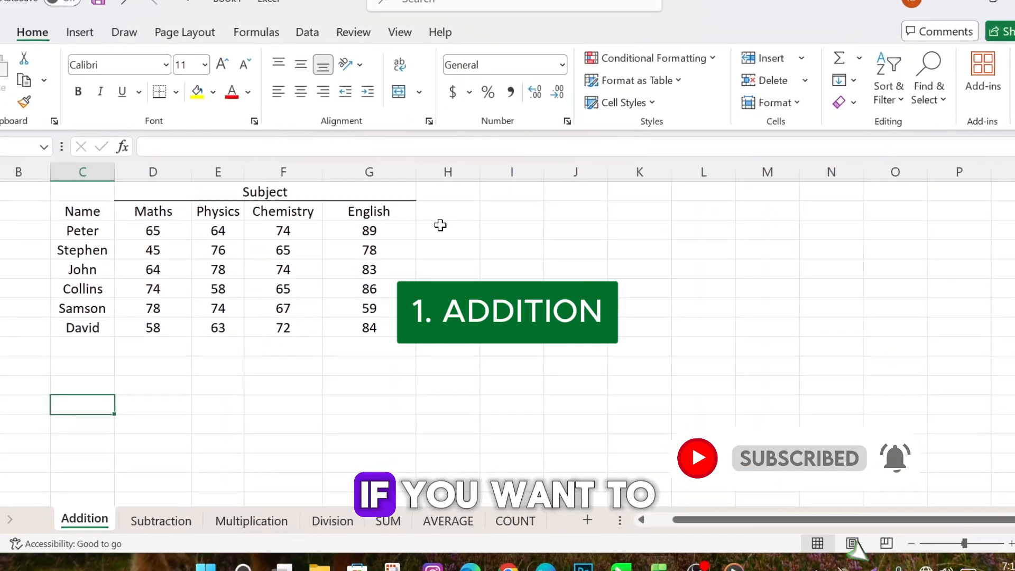
Step: Highlight the whole Chemistry and English columns, F and G, with a yellow fill
left_click(441, 228)
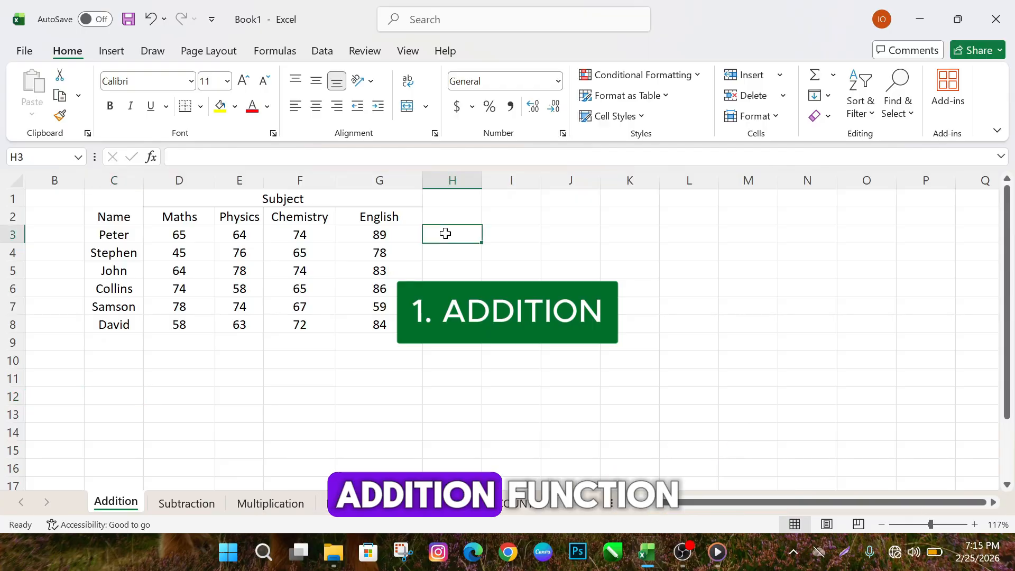
double_click(441, 229)
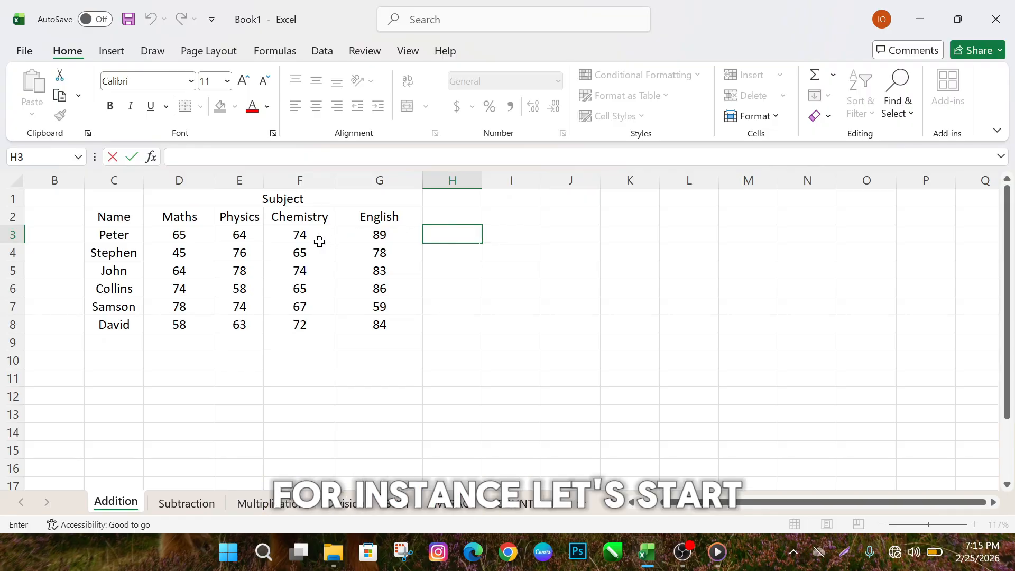
left_click_drag(296, 180, 372, 192)
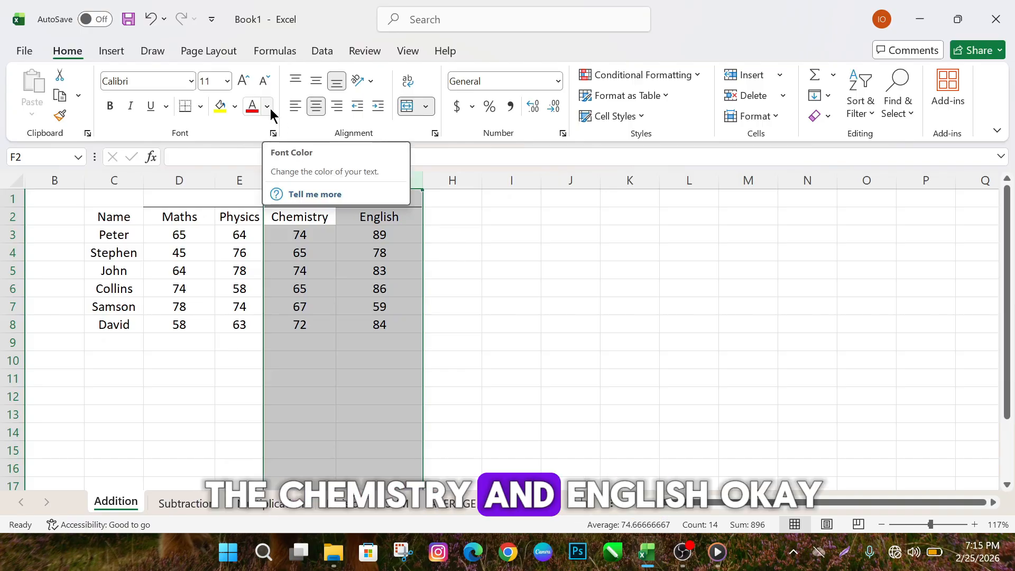
left_click(220, 109)
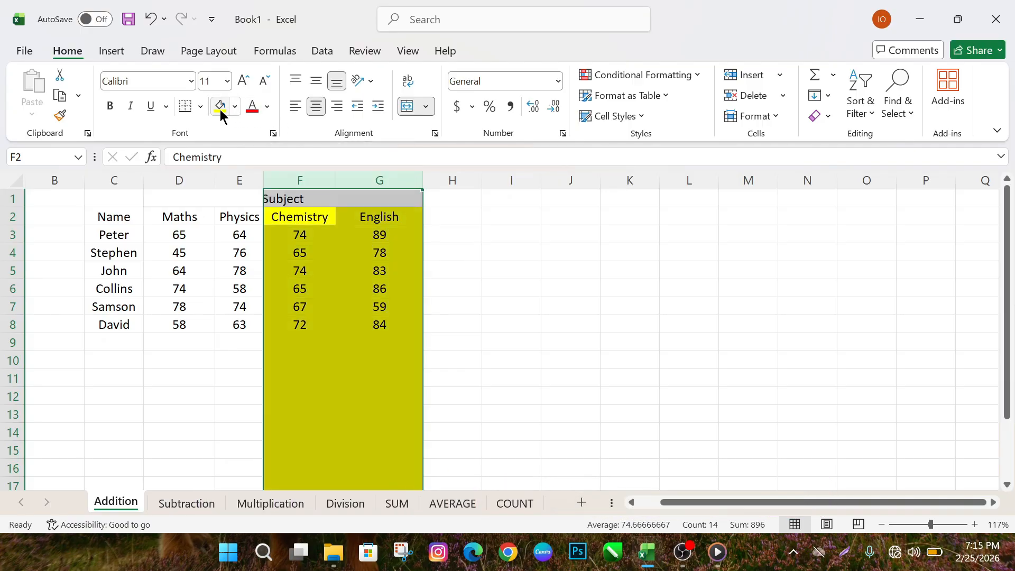
left_click(208, 319)
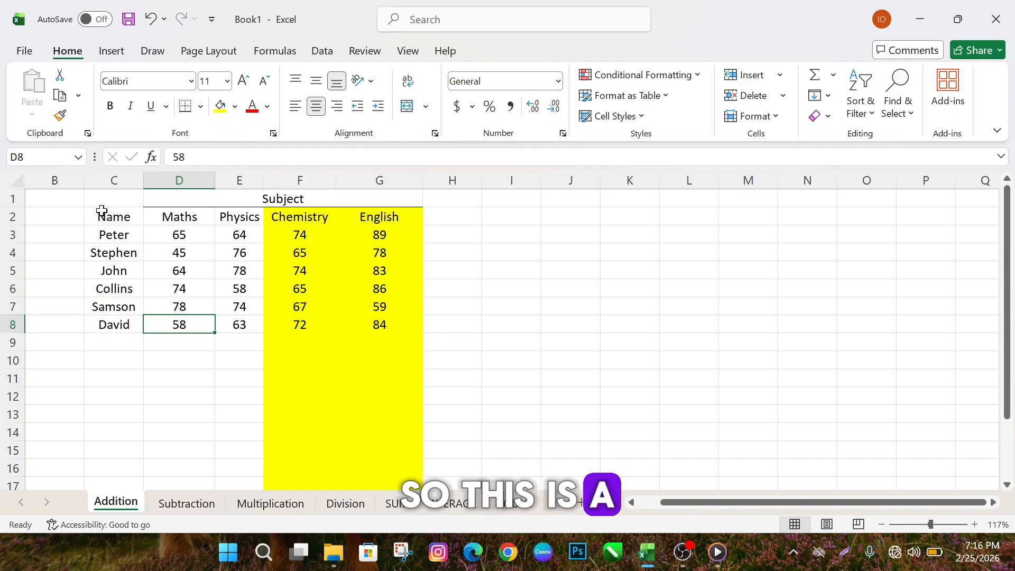
Step: Add the first student's Chemistry and English scores in cell H3 with the formula =F3+G3
mouse_move(97, 197)
left_mouse_down()
mouse_move(278, 236)
mouse_move(363, 319)
mouse_move(362, 337)
mouse_move(360, 319)
left_mouse_up()
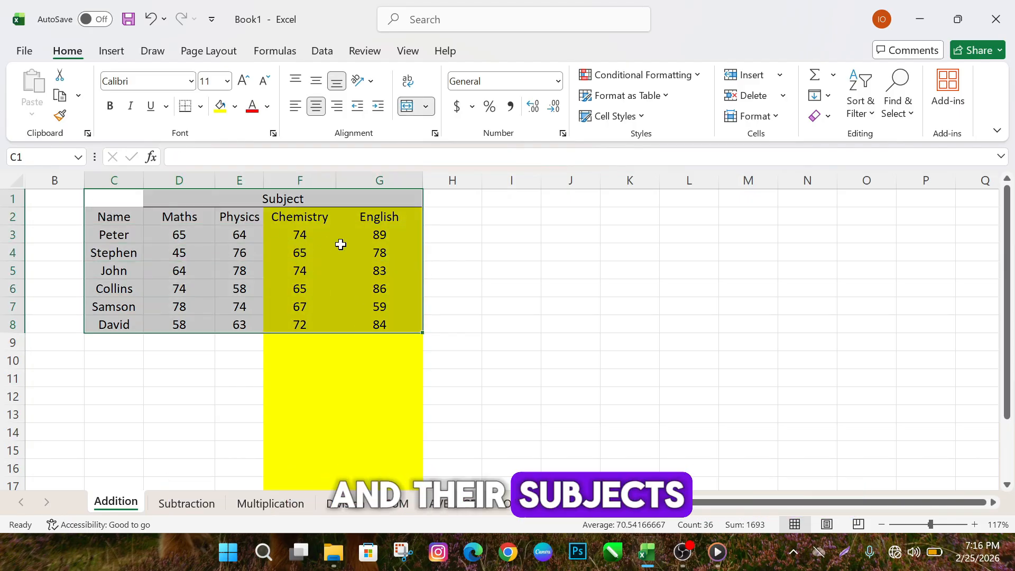
left_click(453, 234)
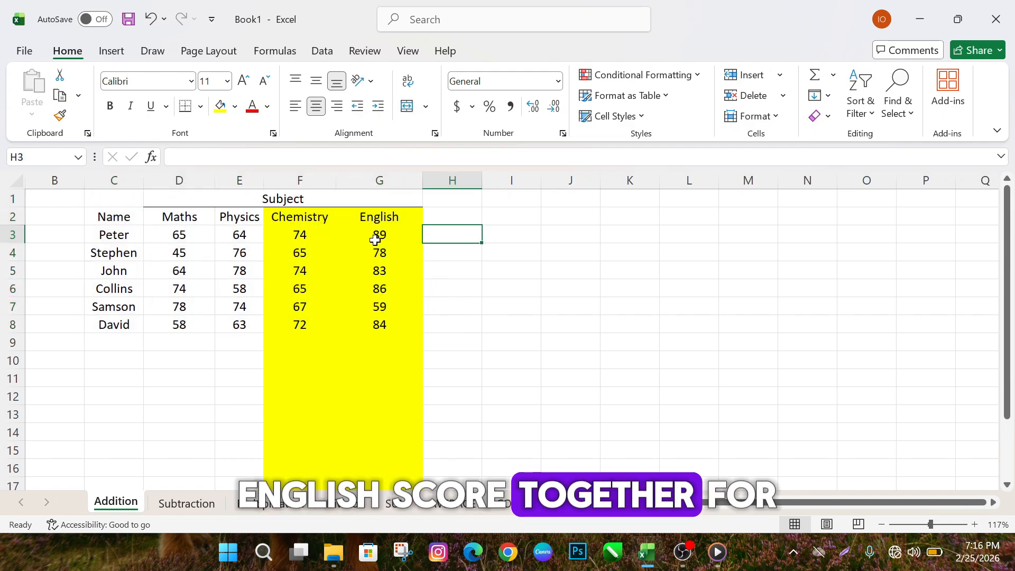
double_click(453, 230)
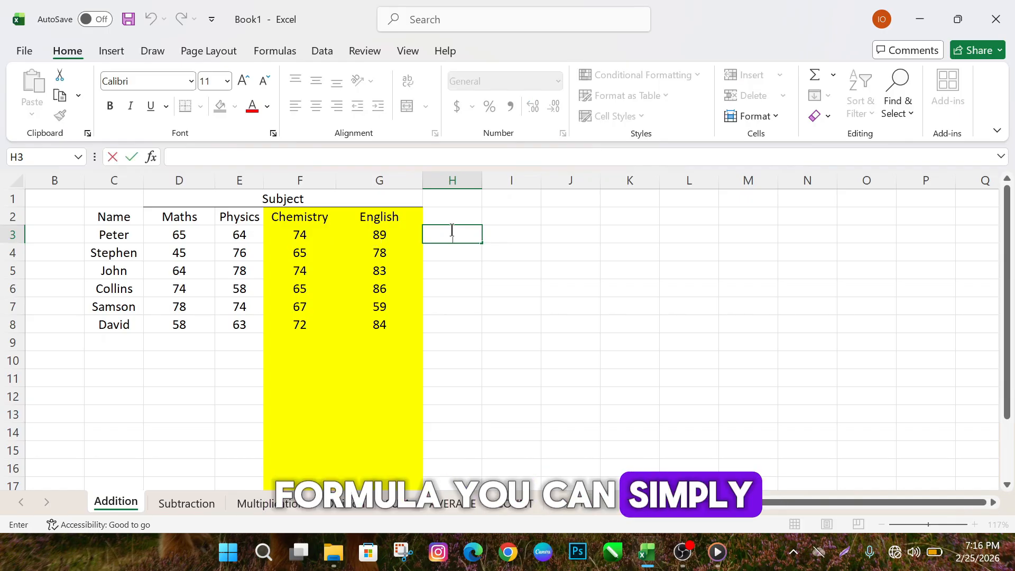
type("=")
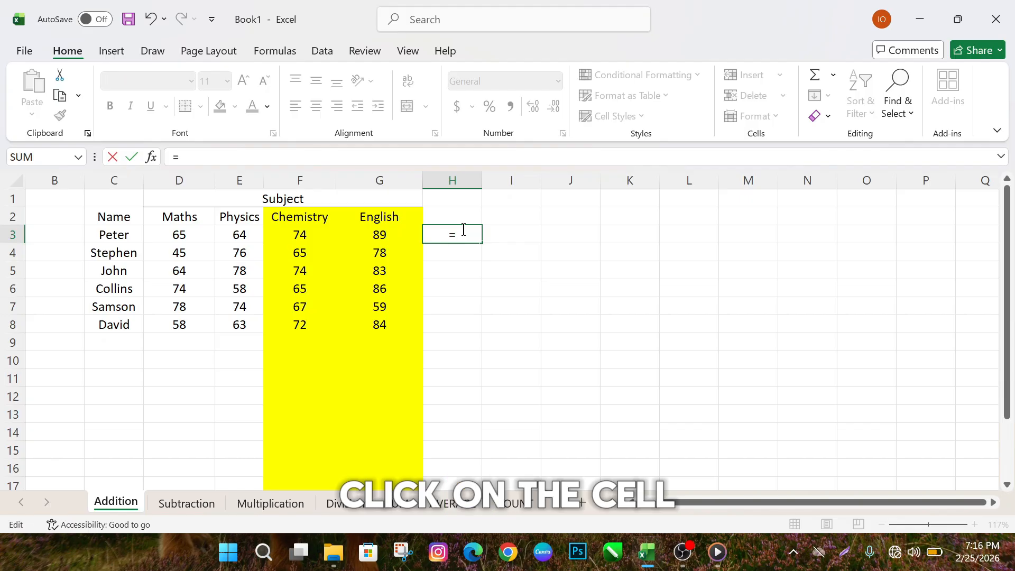
key("BackSpace")
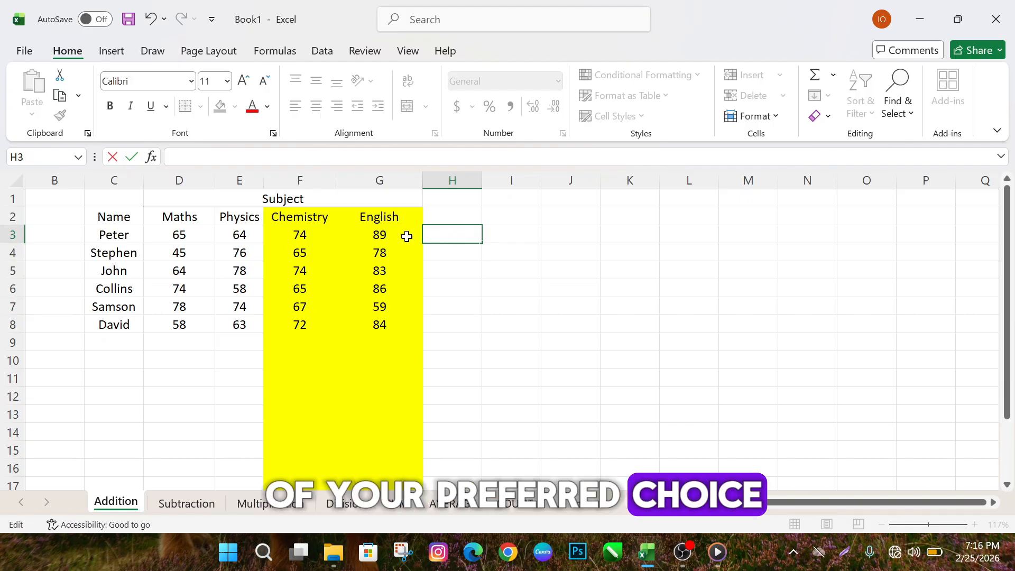
type("=")
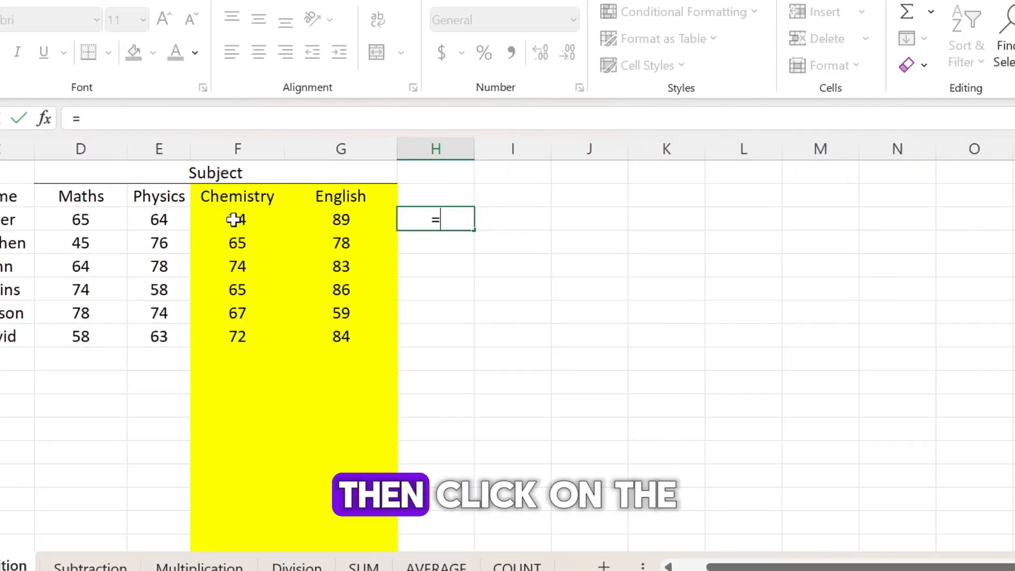
left_click(233, 219)
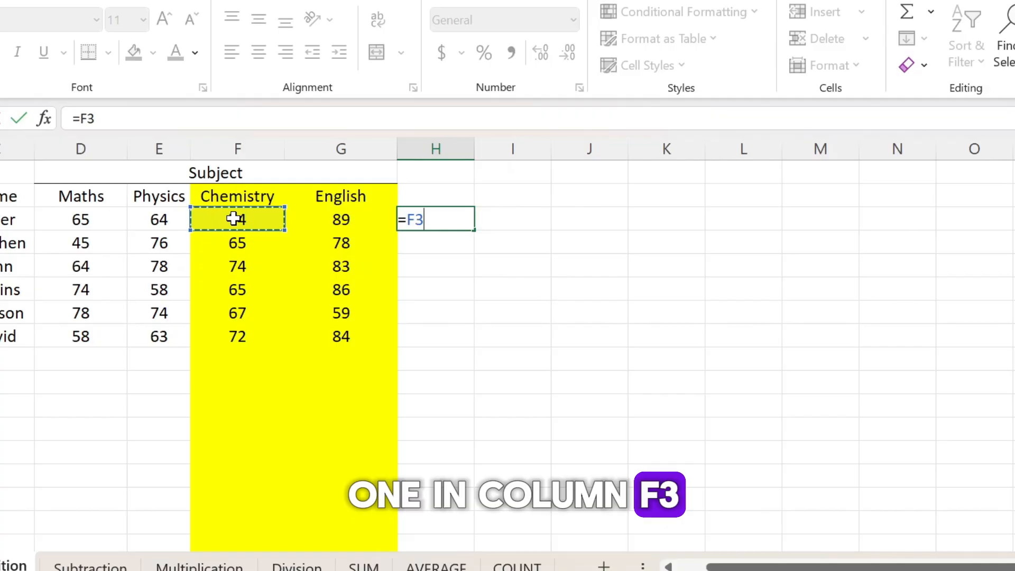
type(",")
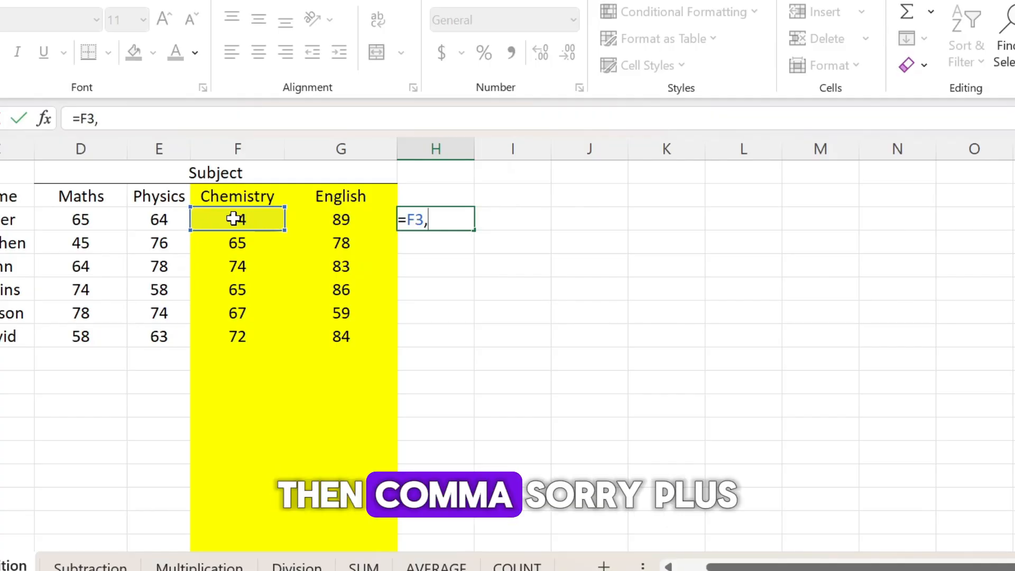
key("BackSpace")
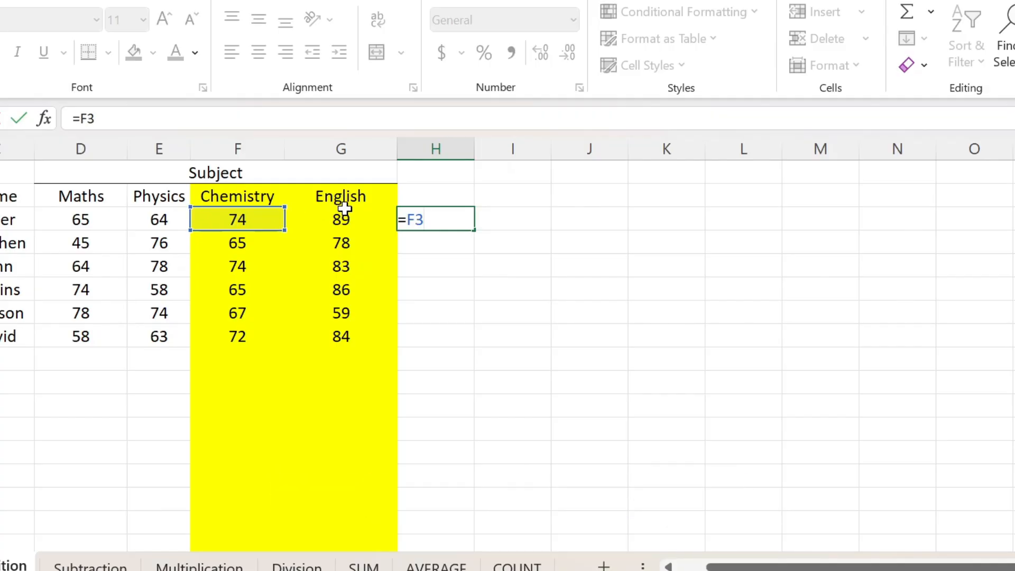
type("+")
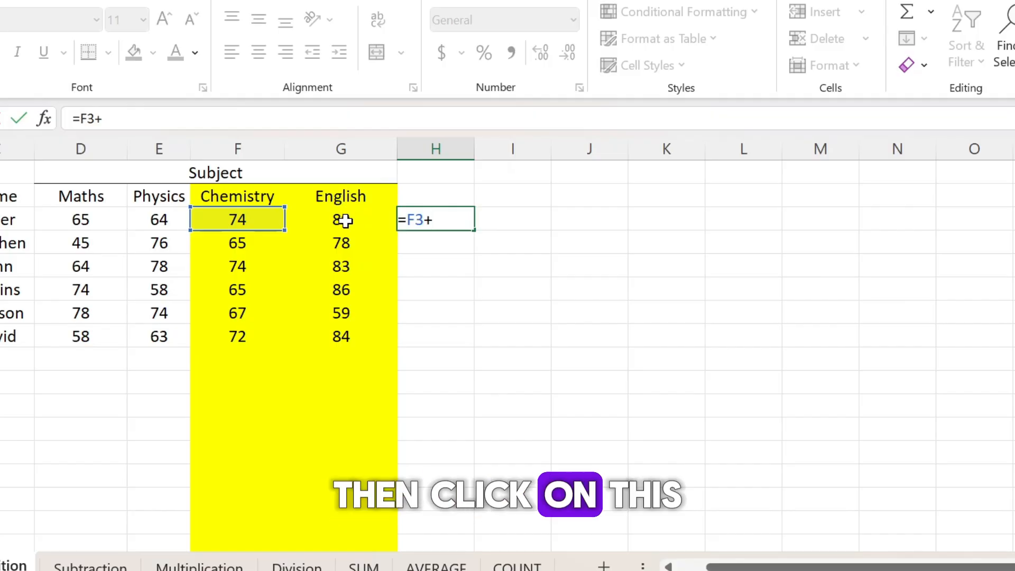
left_click(344, 220)
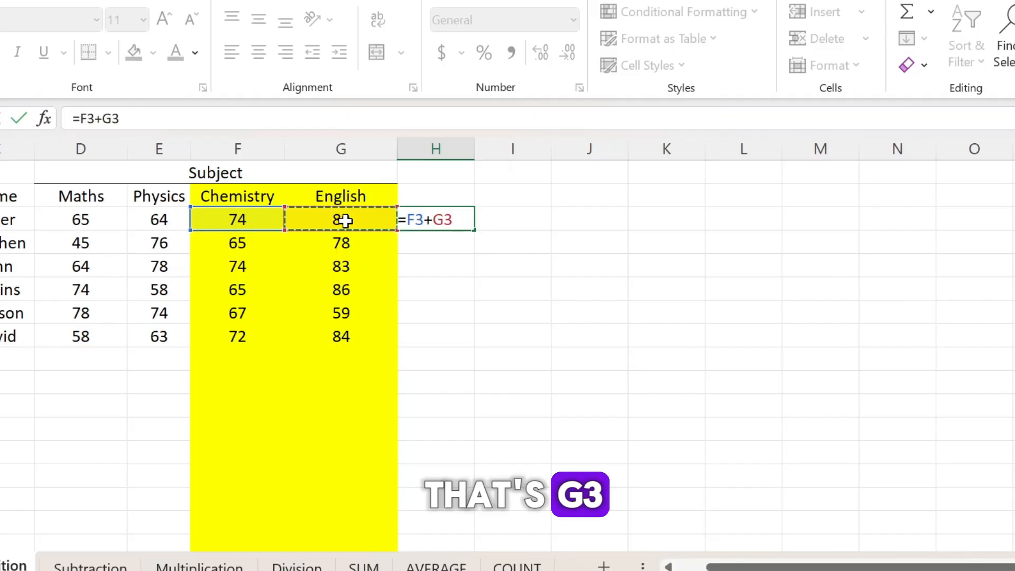
key("Return")
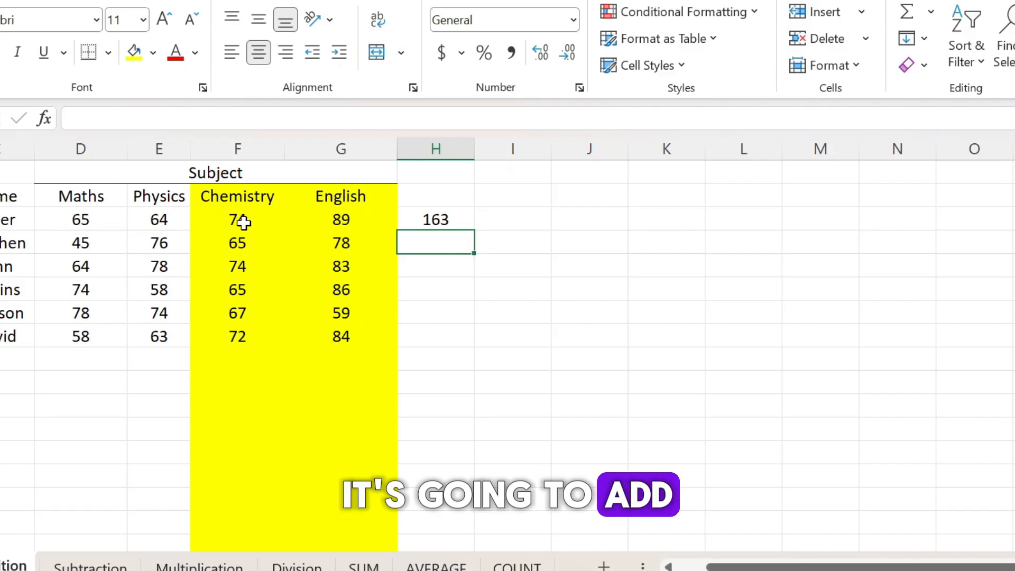
left_click_drag(241, 220, 308, 223)
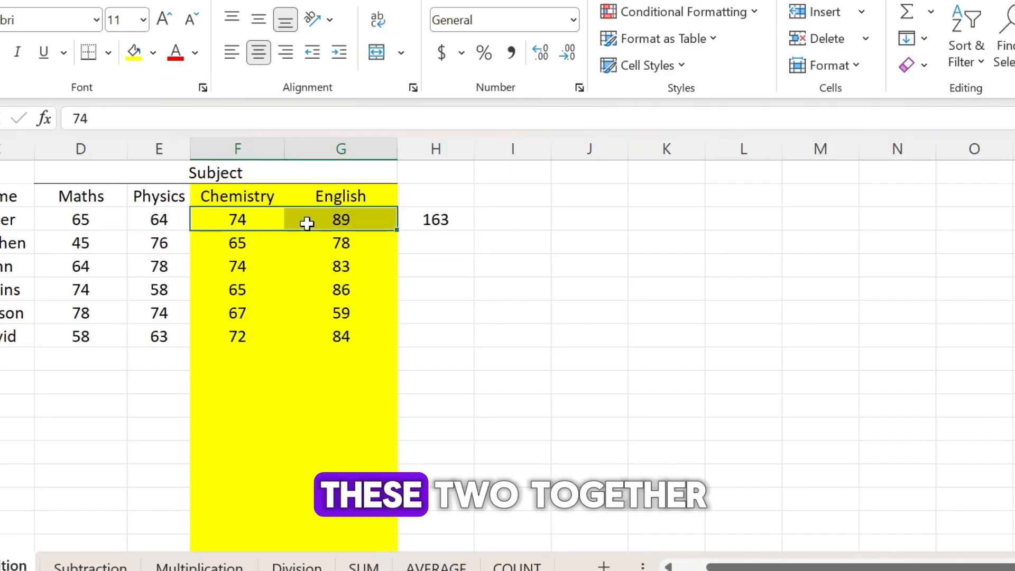
Step: Add the second student's Chemistry and English scores in cell H4 with the formula =F4+G4
double_click(443, 241)
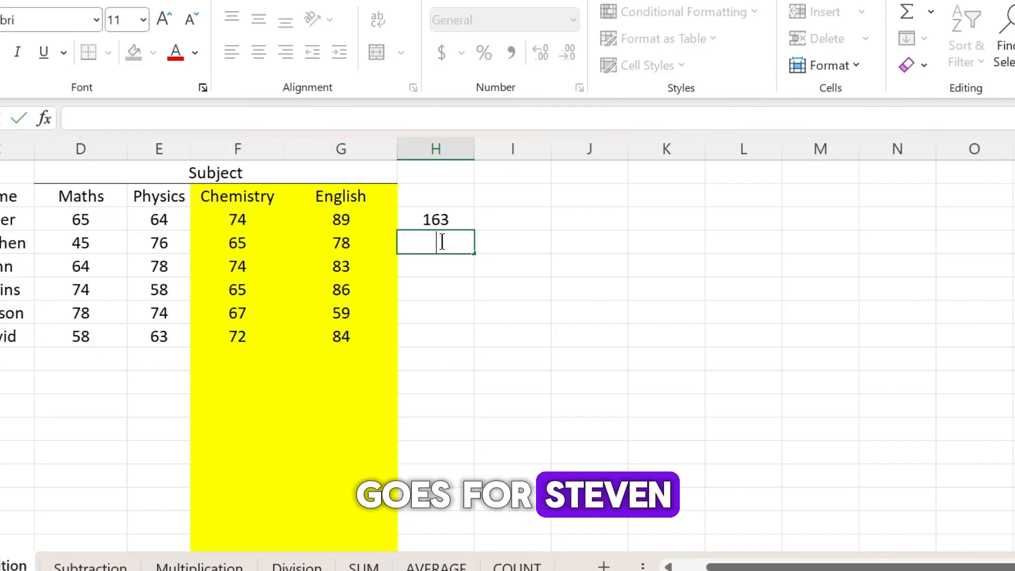
type("=")
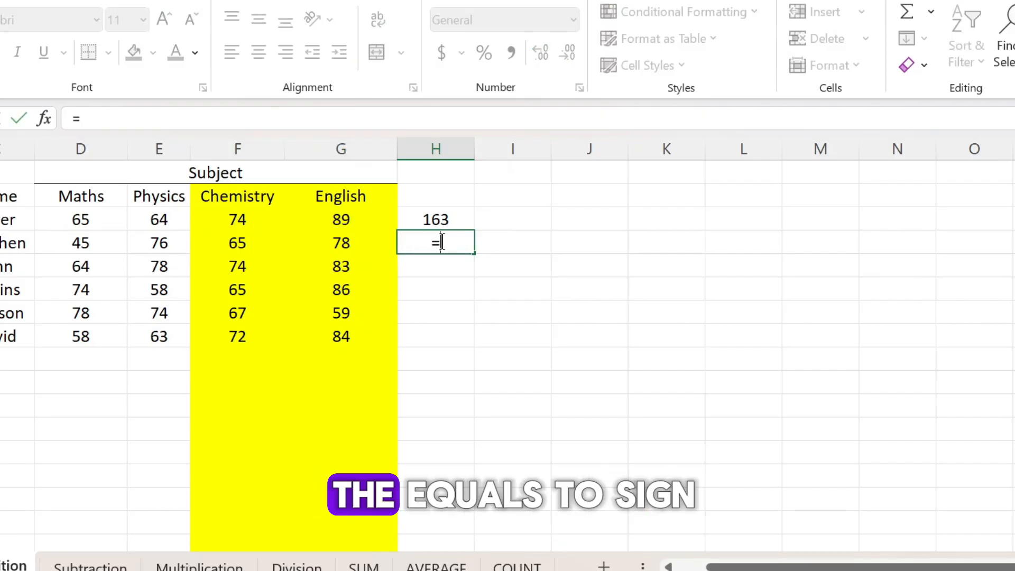
left_click(244, 246)
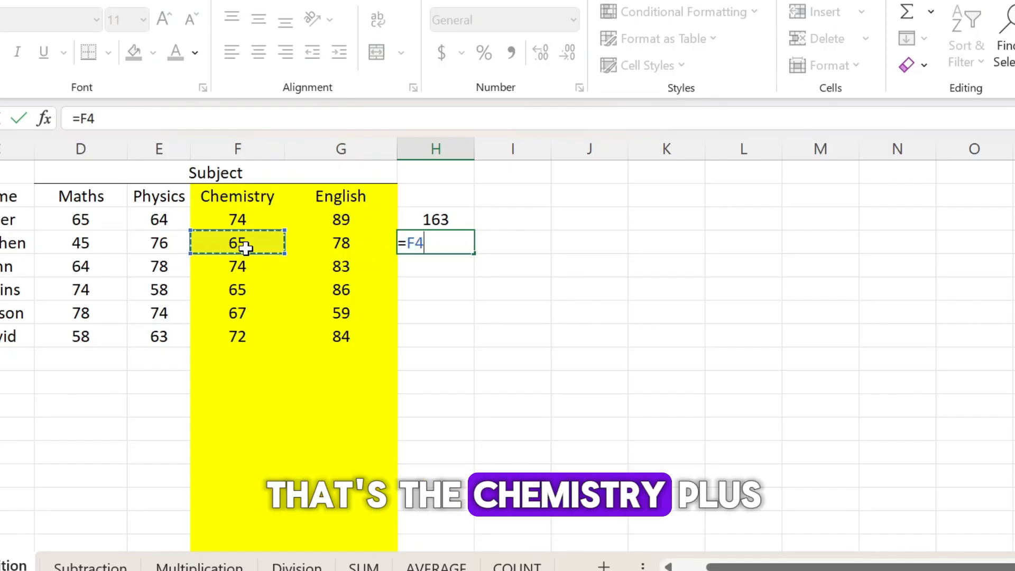
type("=")
key("BackSpace")
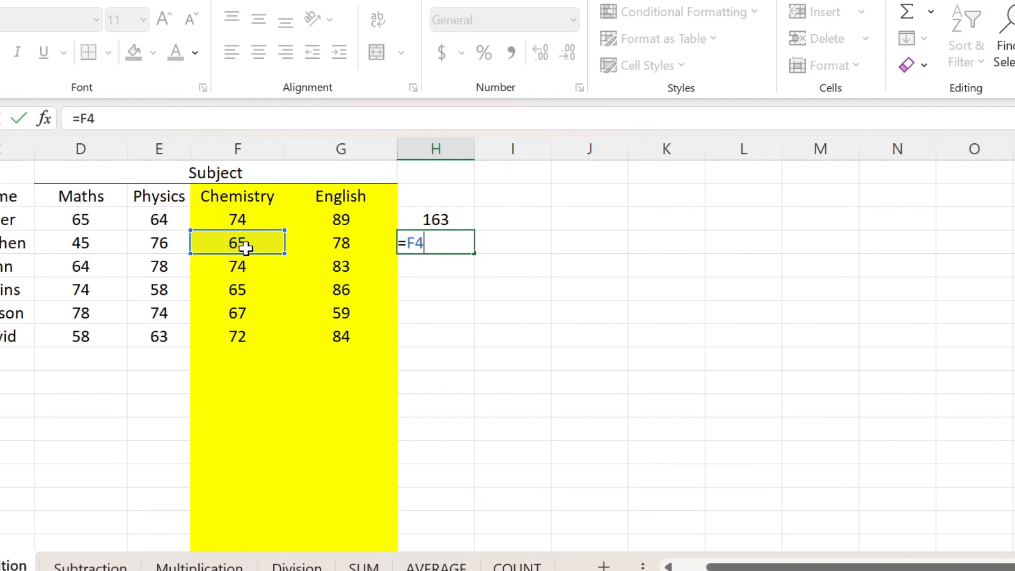
left_click(332, 243)
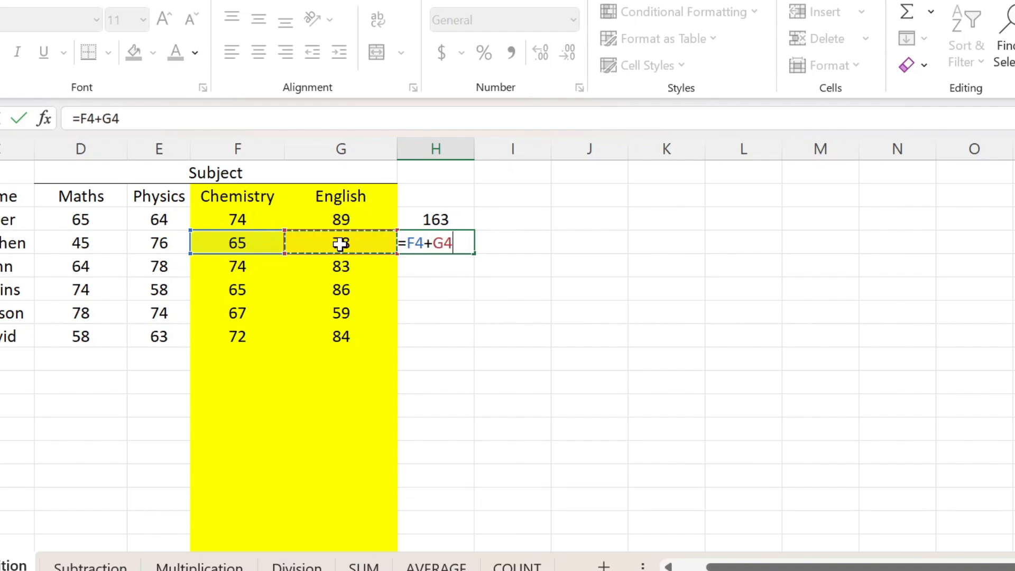
key("Return")
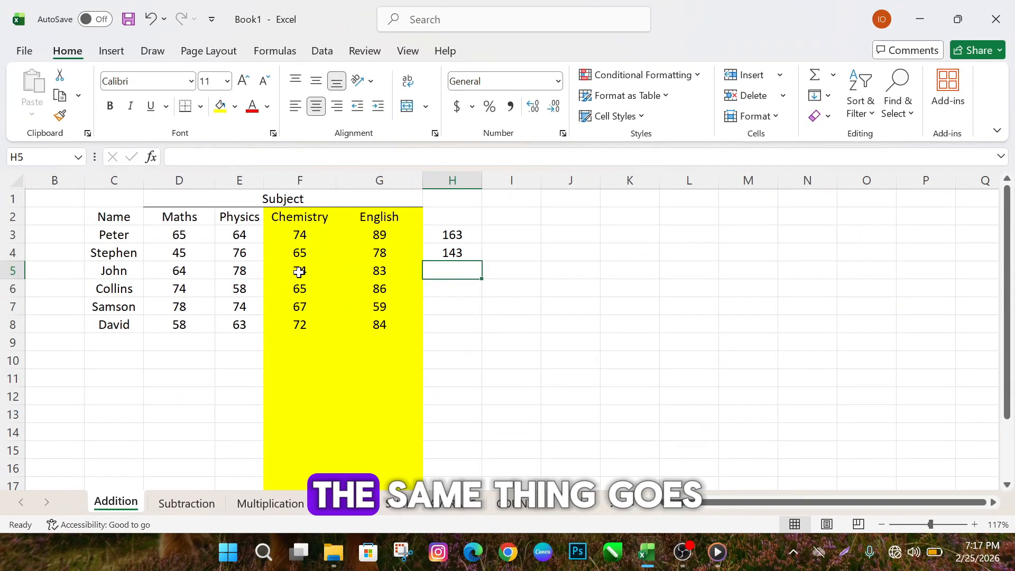
Step: Add the third student's Chemistry and English scores in cell H5 with the formula =F5+G5
left_click(237, 267)
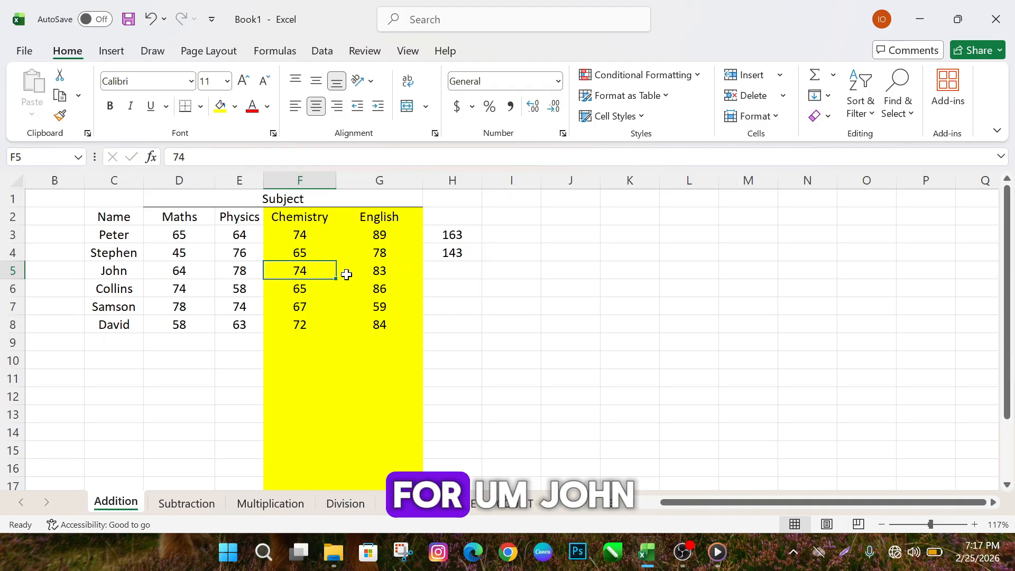
double_click(459, 275)
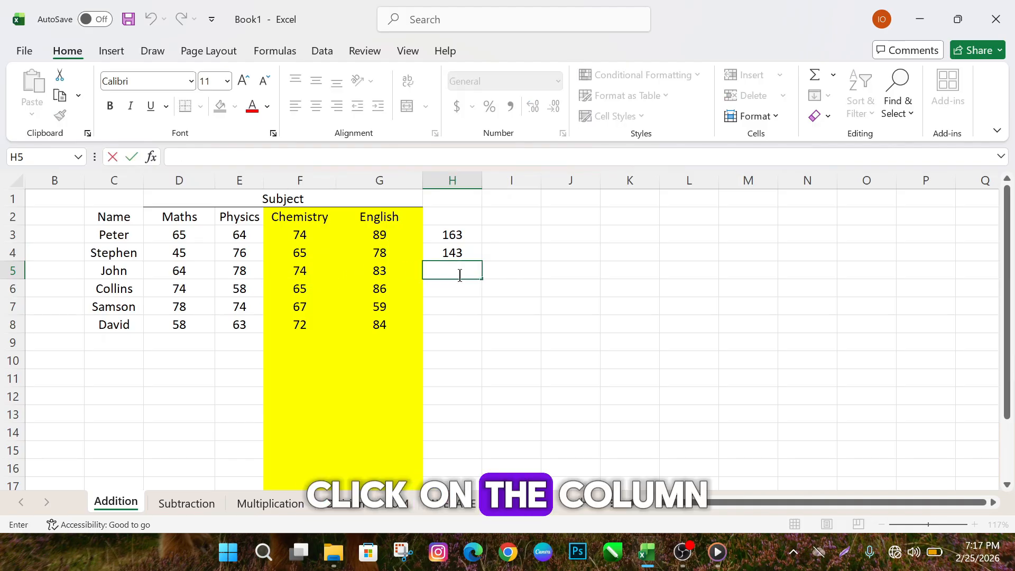
type("=")
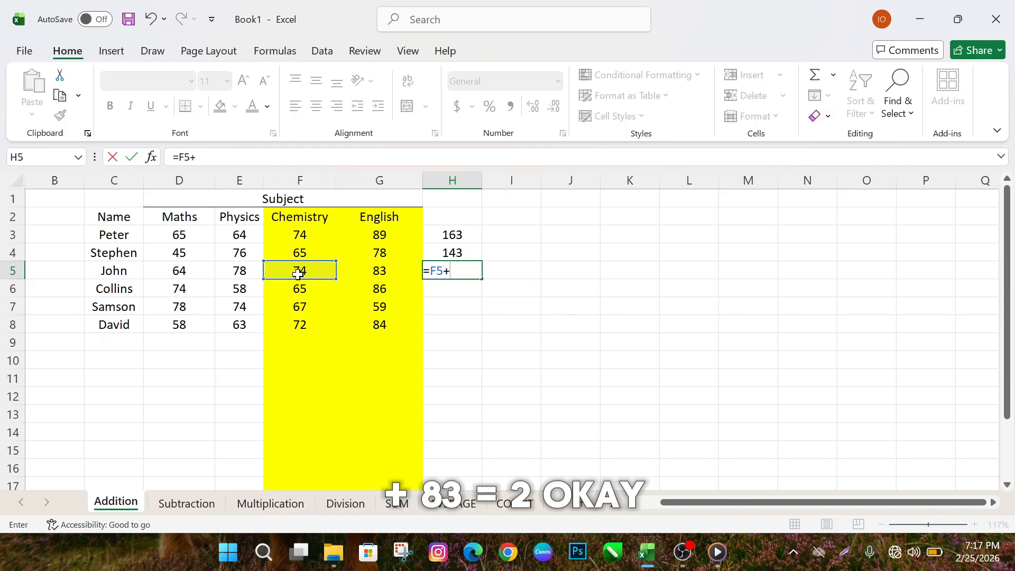
left_click(379, 272)
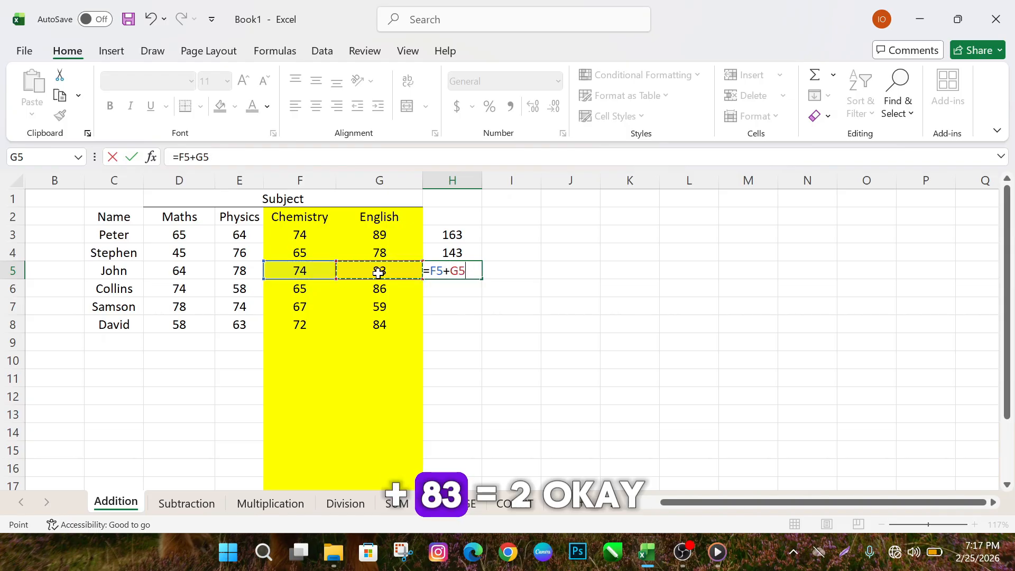
key("Return")
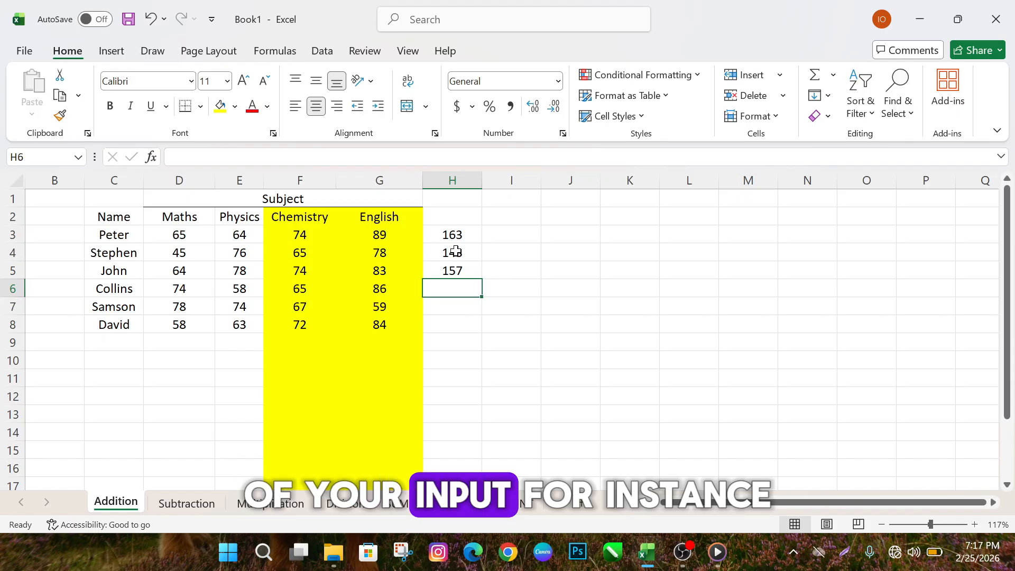
Step: Clear the totals in H4:H5 and fill the addition formula from H3 down through H8
left_click_drag(456, 251, 456, 270)
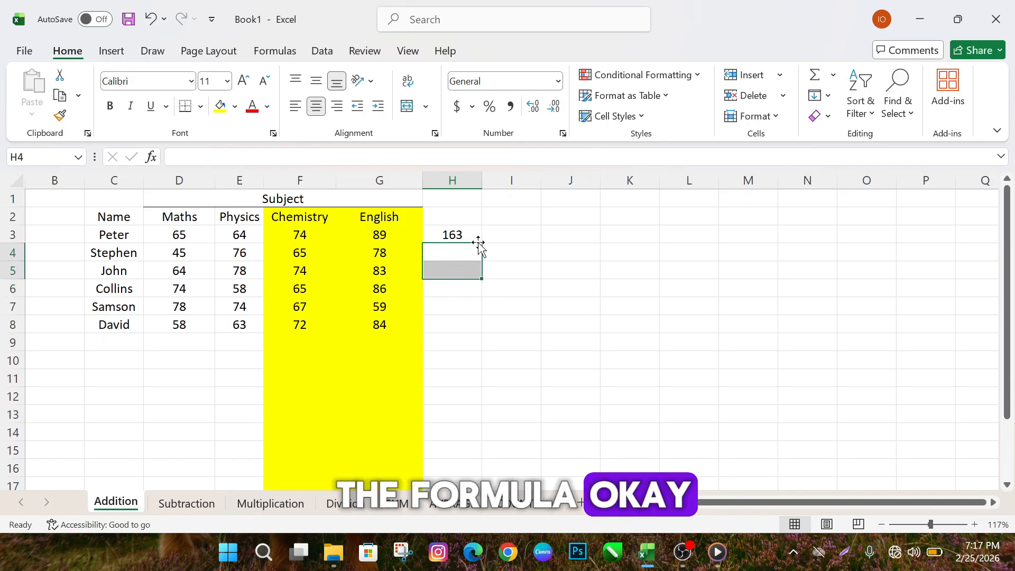
left_click(453, 236)
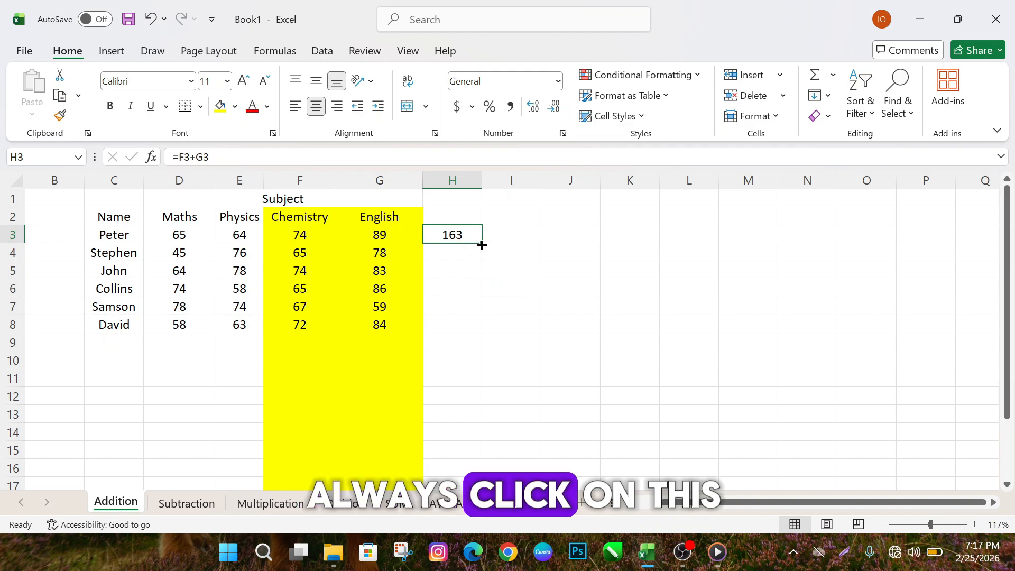
scroll(502, 249, "up", 1, "ctrl")
left_click_drag(502, 249, 501, 278)
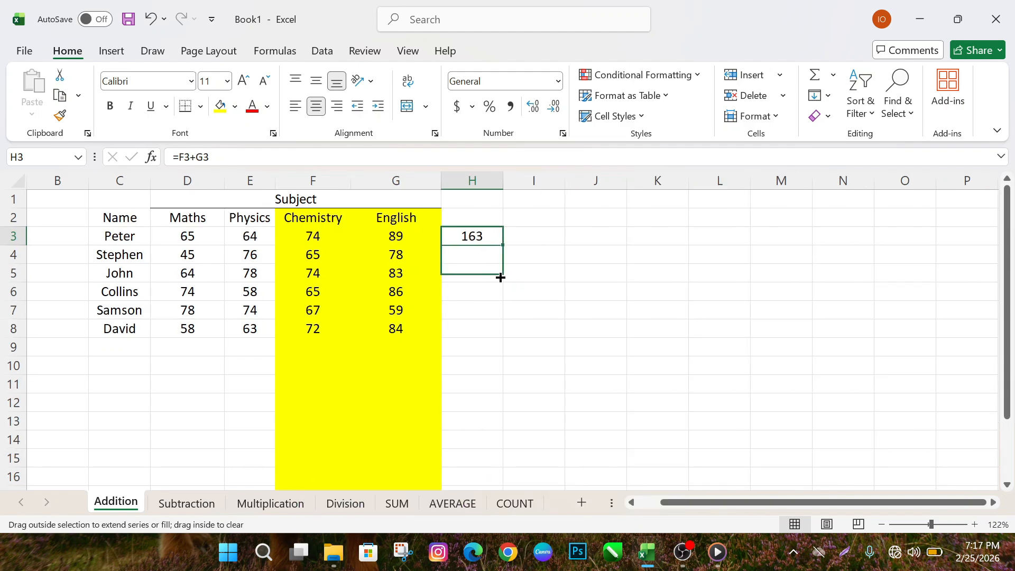
left_click_drag(502, 332, 503, 336)
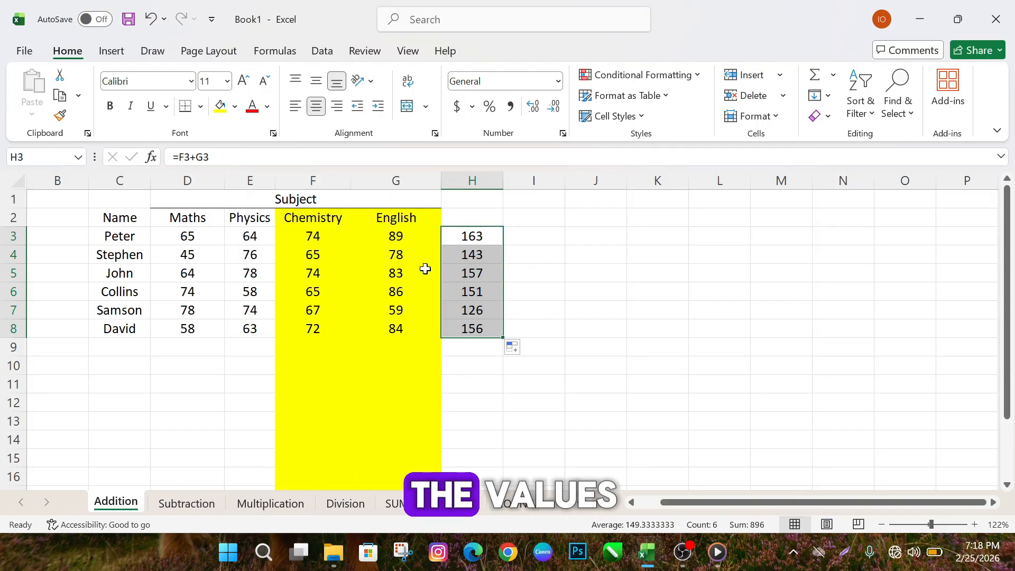
left_click(470, 255)
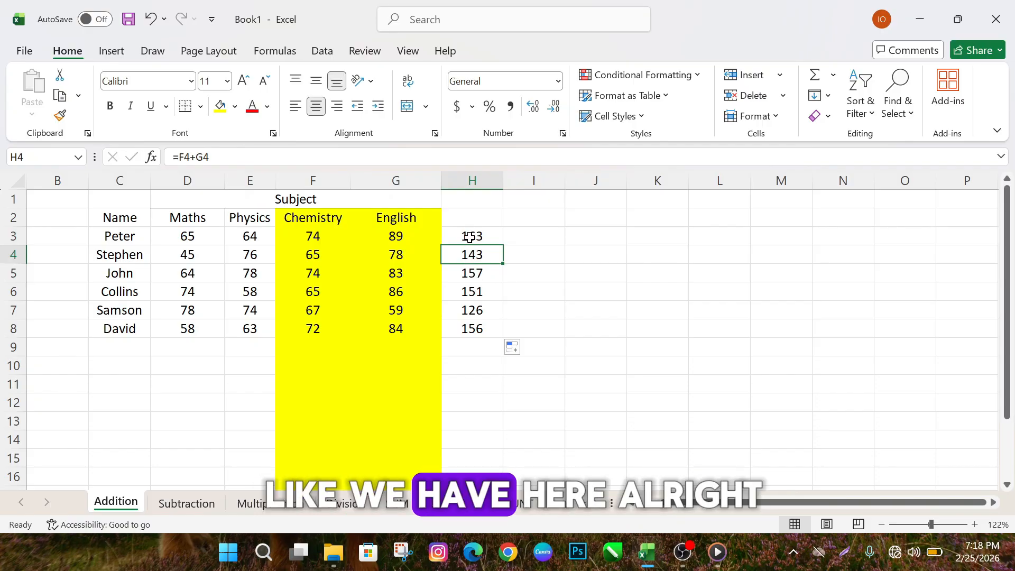
left_click_drag(471, 236, 458, 331)
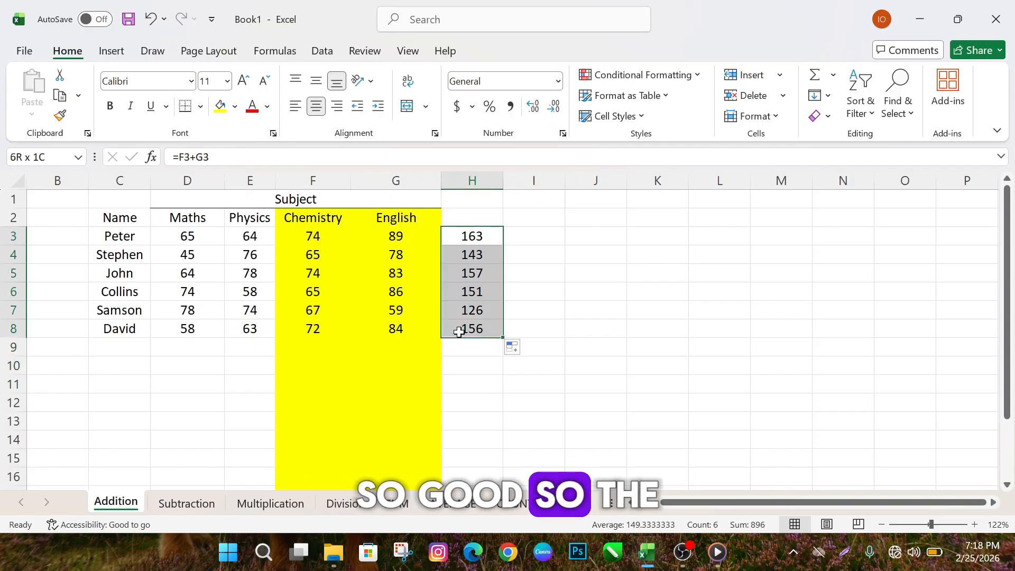
Step: Switch to the Subtraction sheet and highlight the Chemistry and English columns (F:G) in yellow
left_click(459, 330)
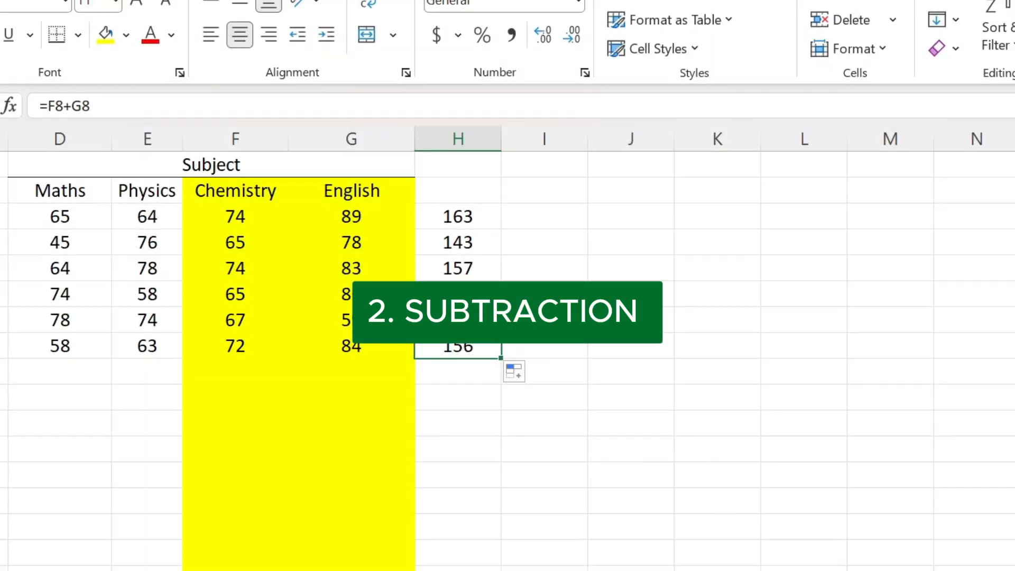
left_click(211, 503)
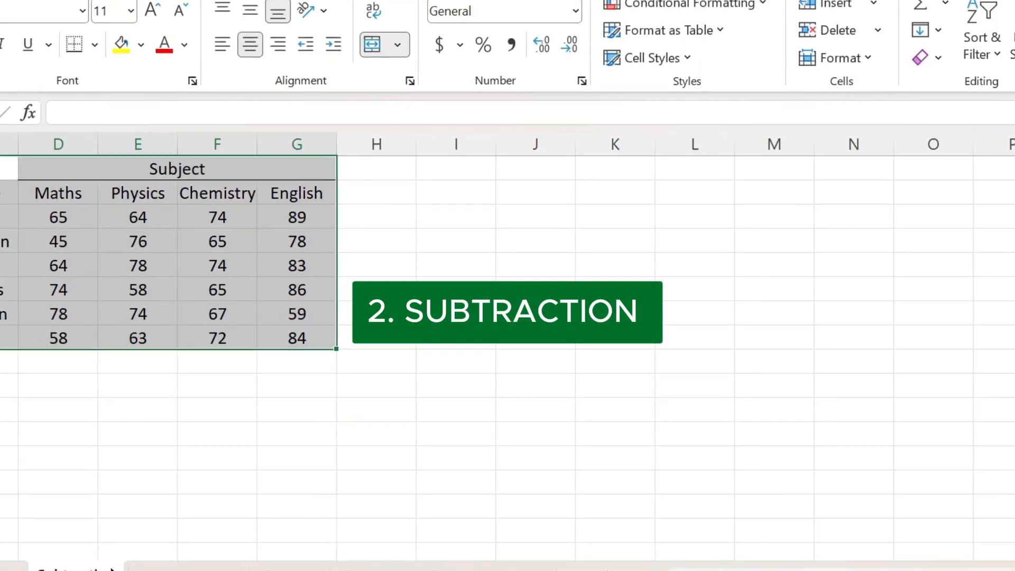
left_click(376, 202)
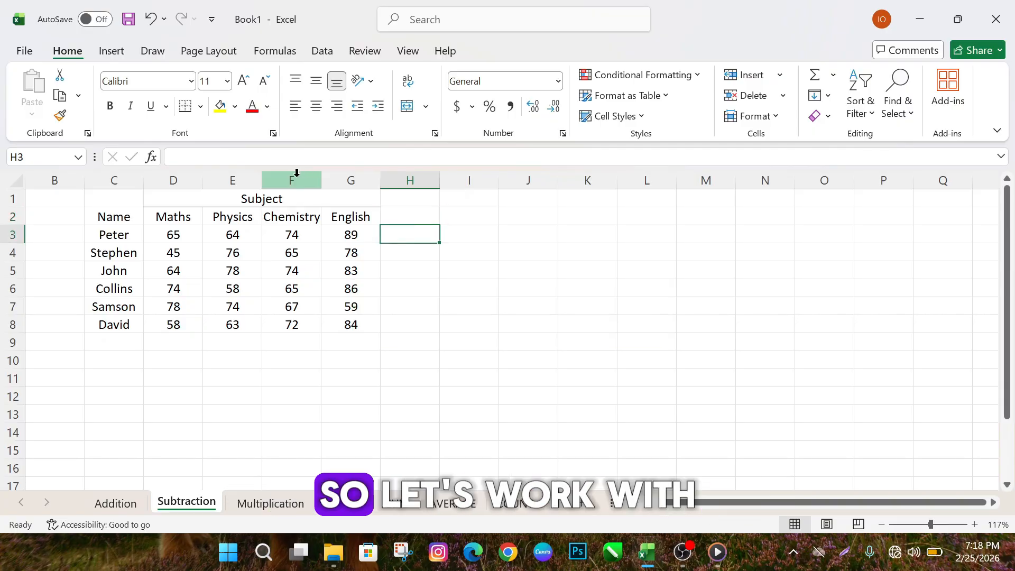
left_click_drag(293, 181, 353, 181)
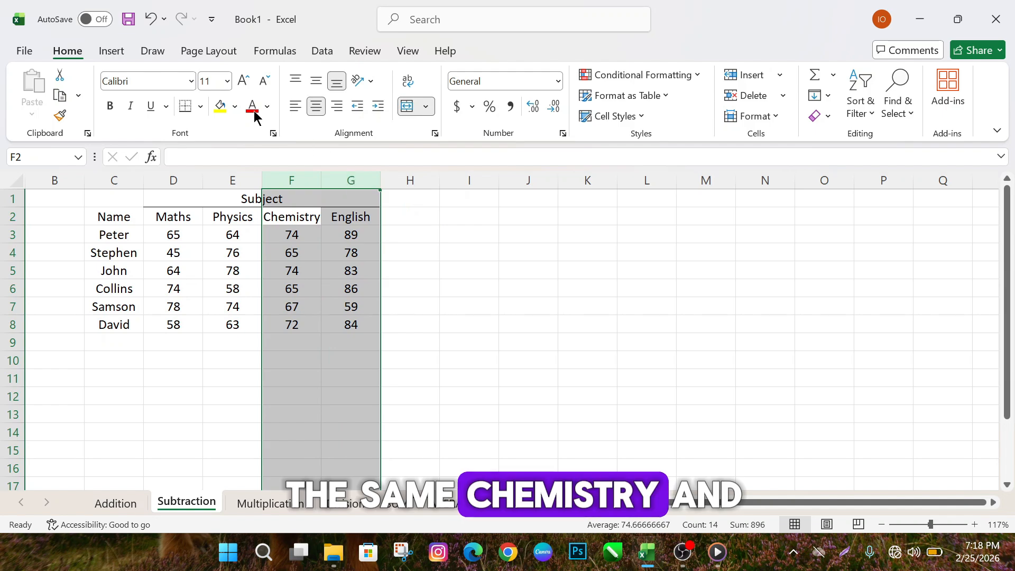
left_click(225, 108)
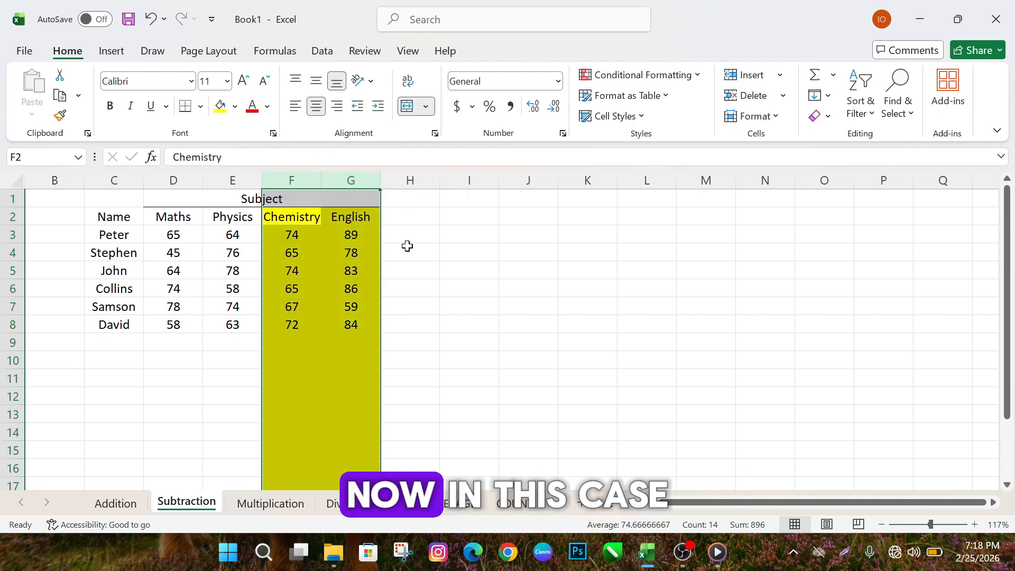
Step: Subtract the first student's Chemistry score from the English score in cell H3 with the formula =G3-F3
double_click(407, 237)
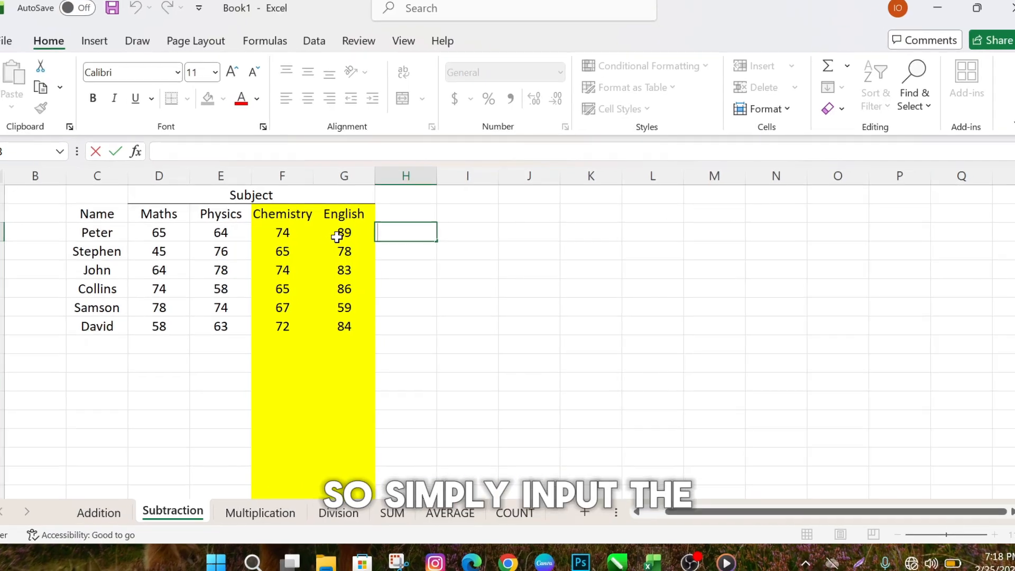
type("=")
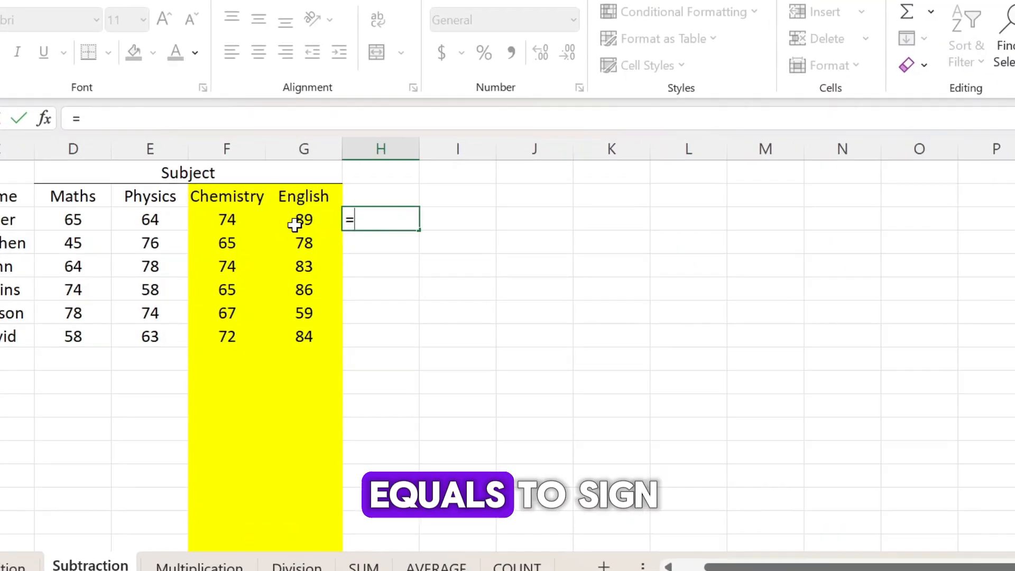
left_click(308, 221)
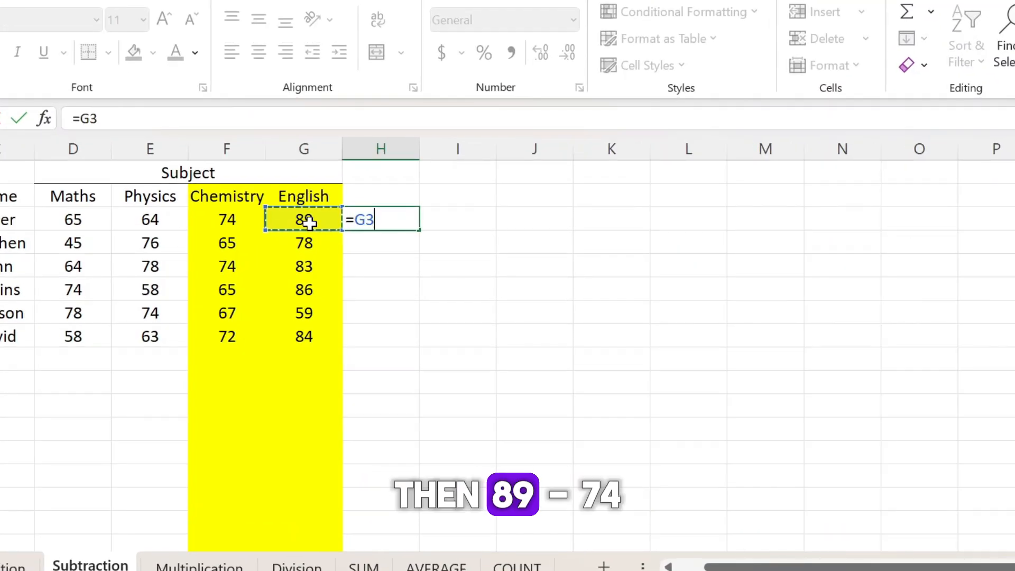
left_click(227, 223)
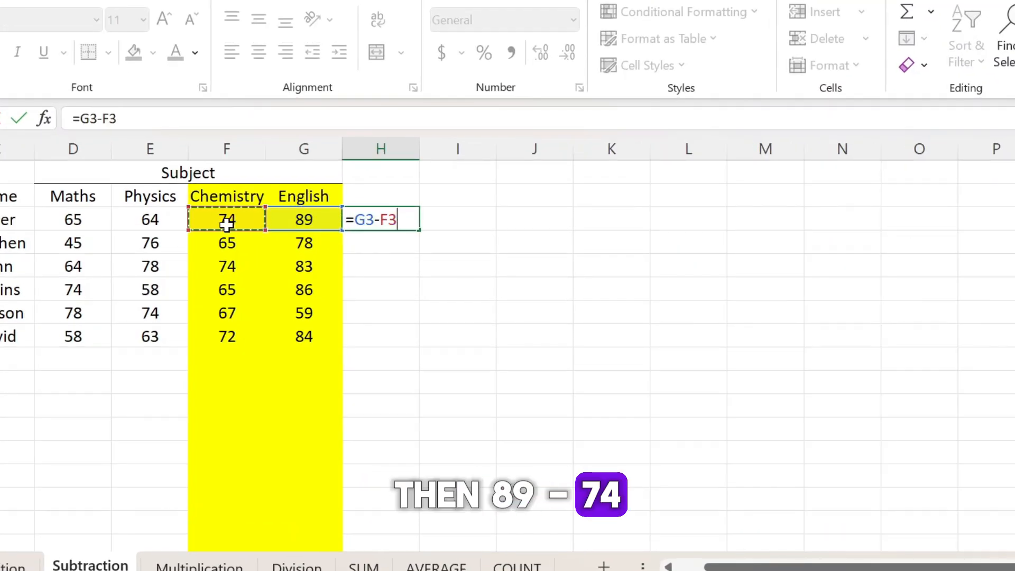
key("Return")
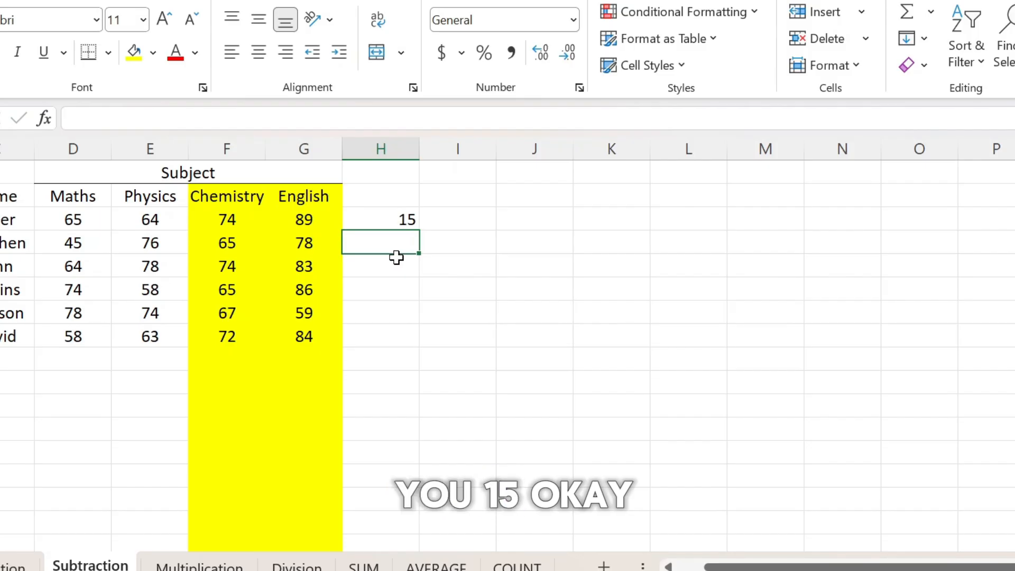
Step: Subtract the second student's Chemistry score from the English score in cell H4 with the formula =G4-F4
type("=")
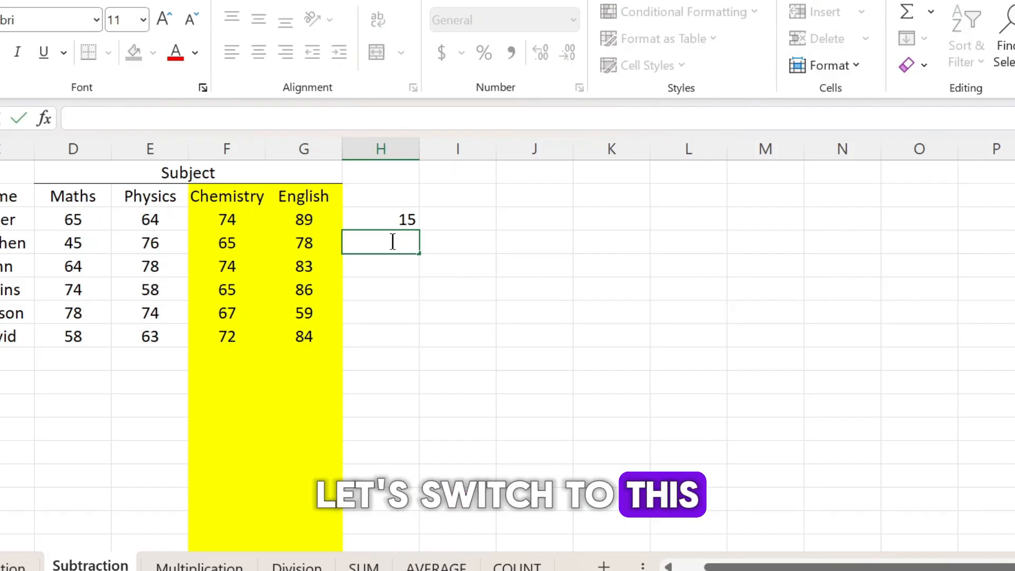
left_click(279, 245)
type("-")
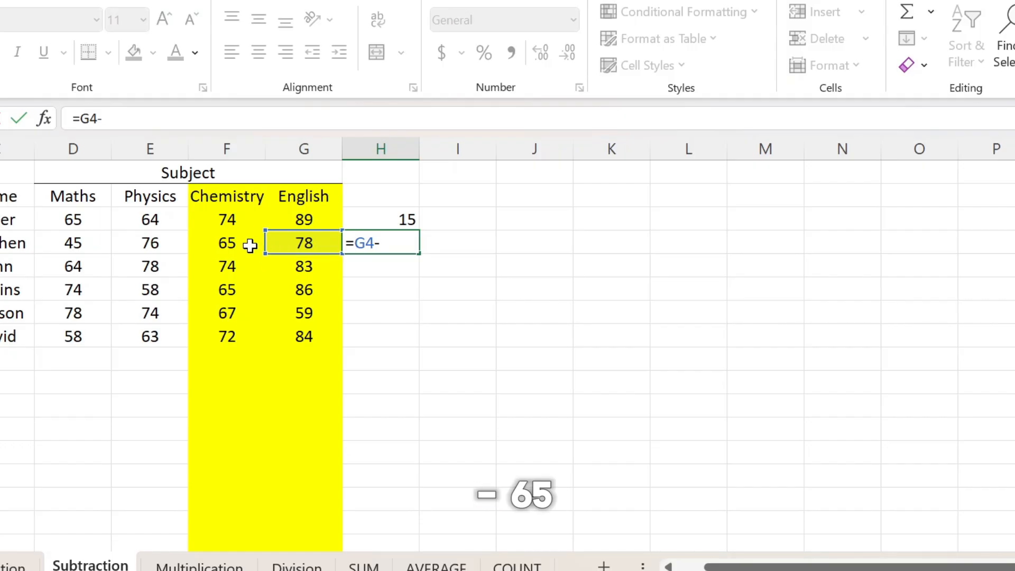
left_click(227, 245)
key("Return")
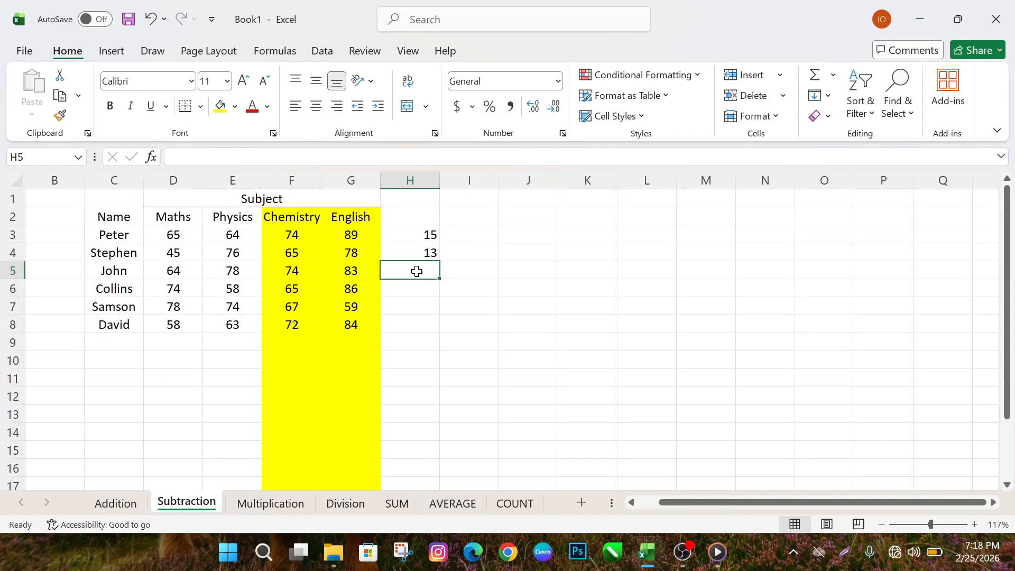
Step: Subtract the third student's Chemistry score from the English score in cell H5 with the formula =G5-F5
double_click(394, 267)
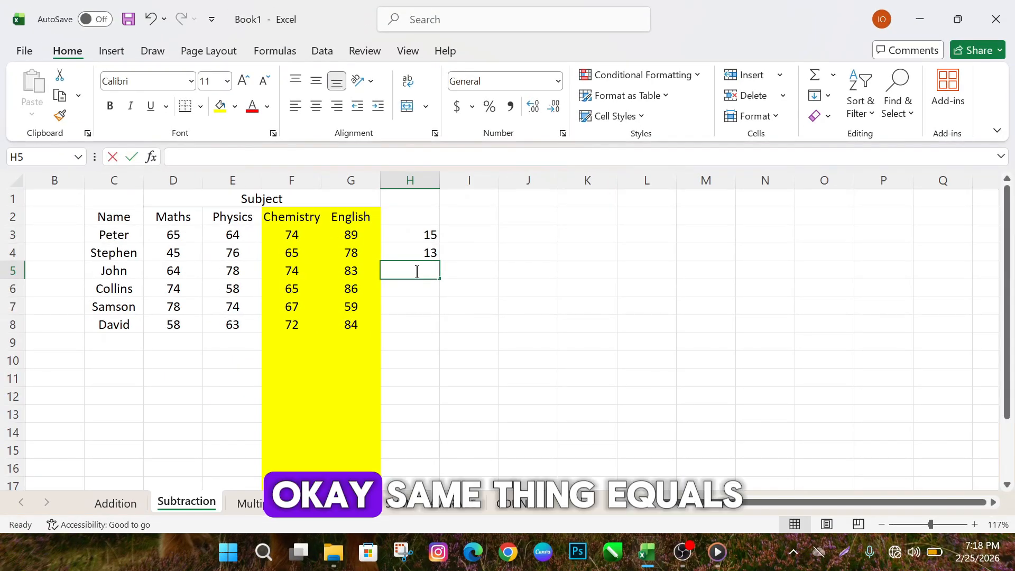
type("=")
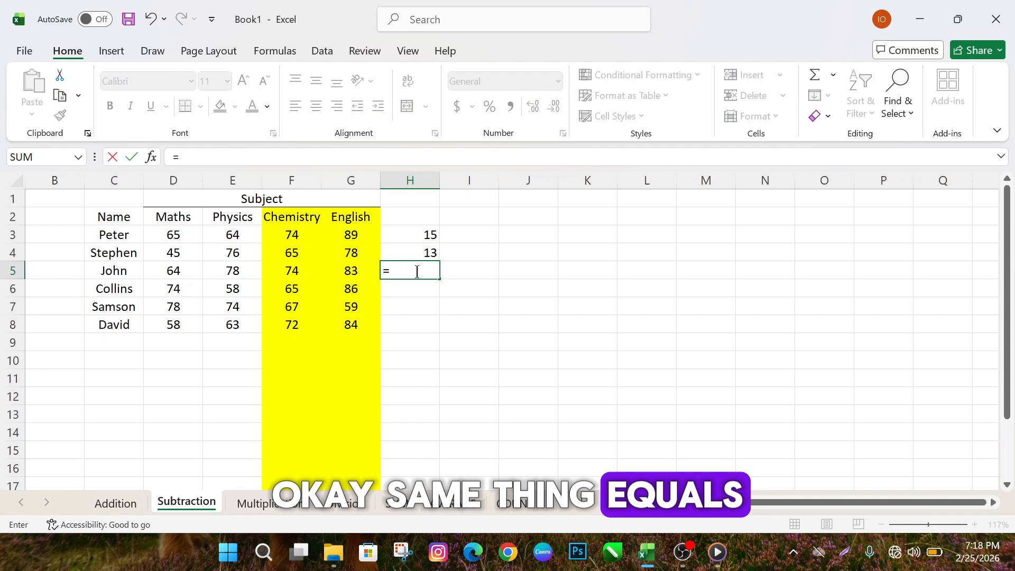
left_click(353, 273)
type("-")
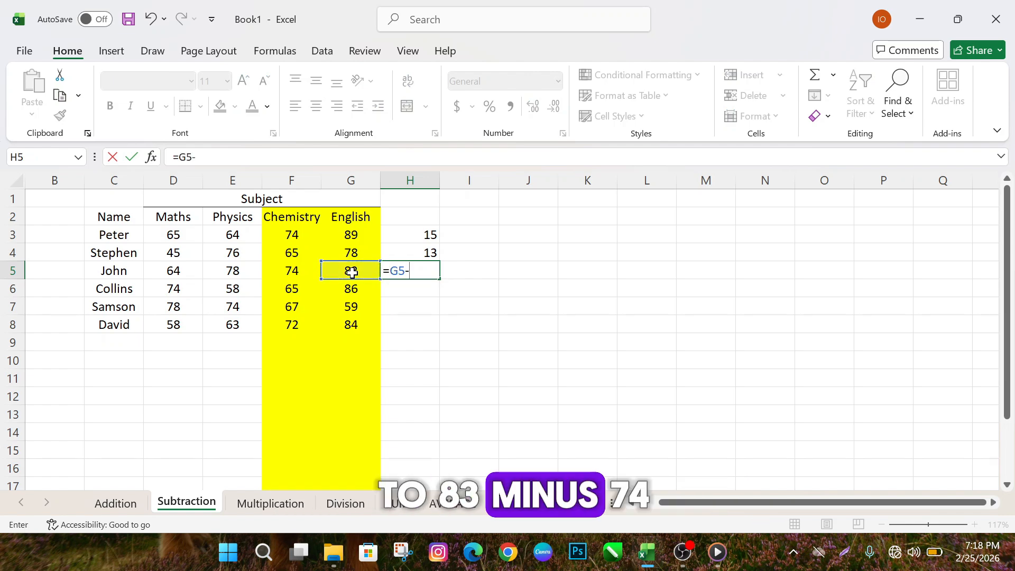
left_click(297, 272)
key("Return")
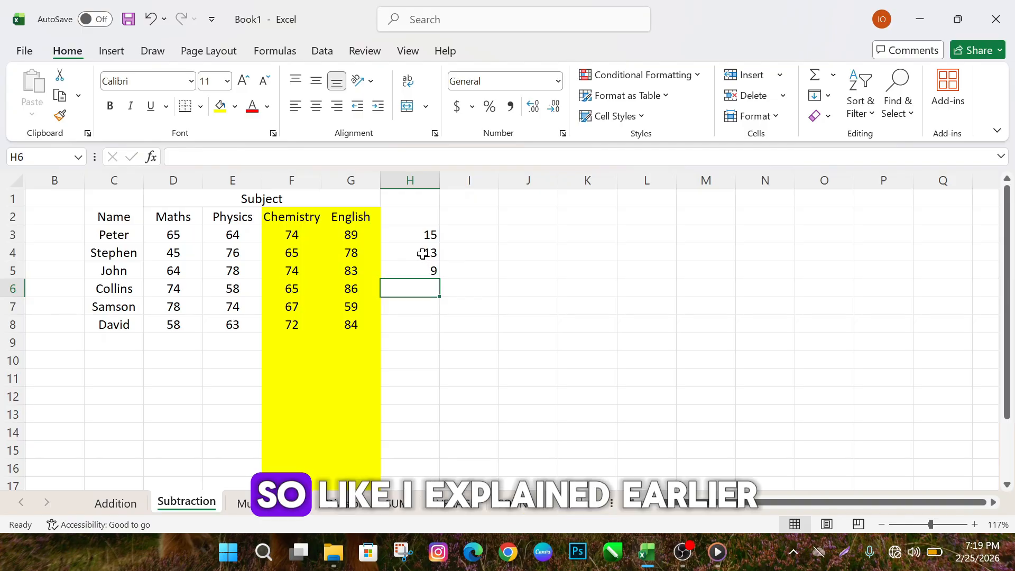
Step: Clear the differences in H4:H5 and fill the subtraction formula from H3 down through H8
left_click_drag(426, 256, 424, 275)
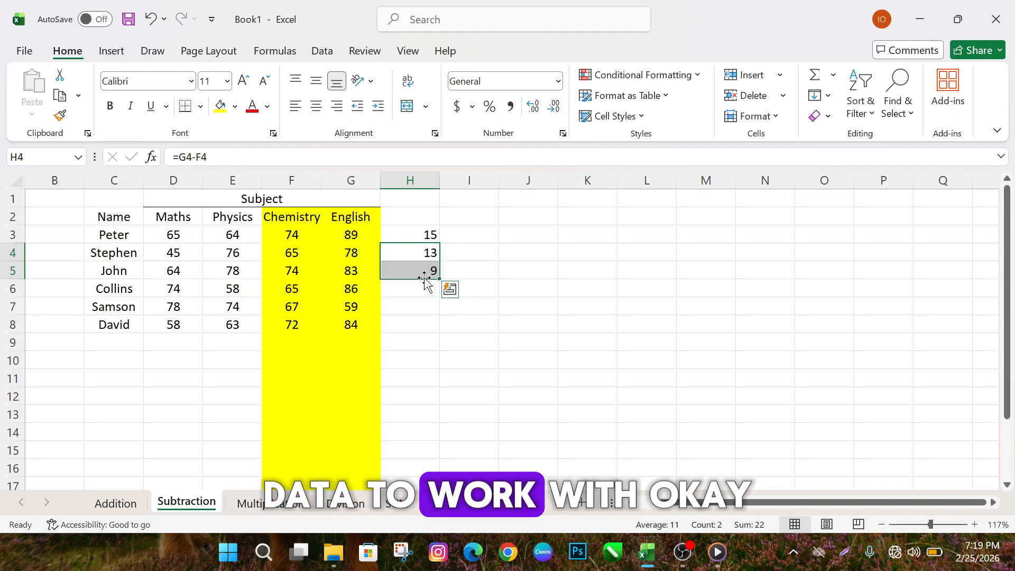
key("Delete")
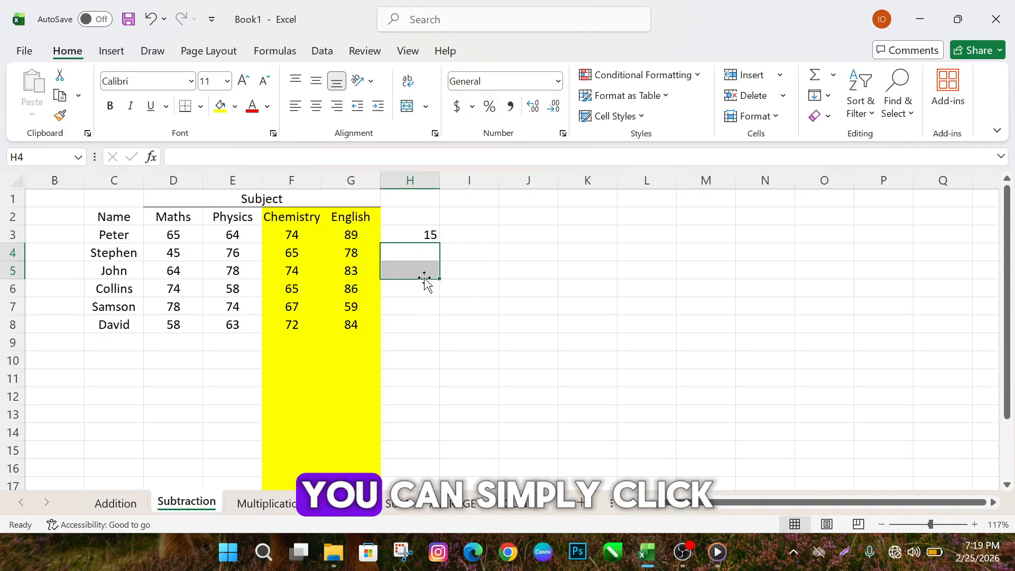
left_click(400, 231)
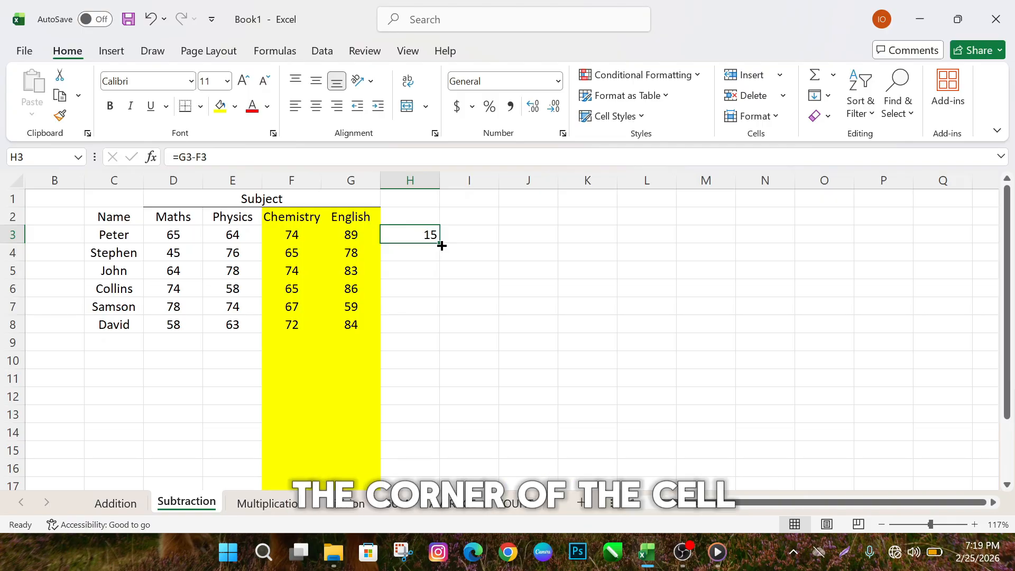
left_click_drag(440, 243, 442, 327)
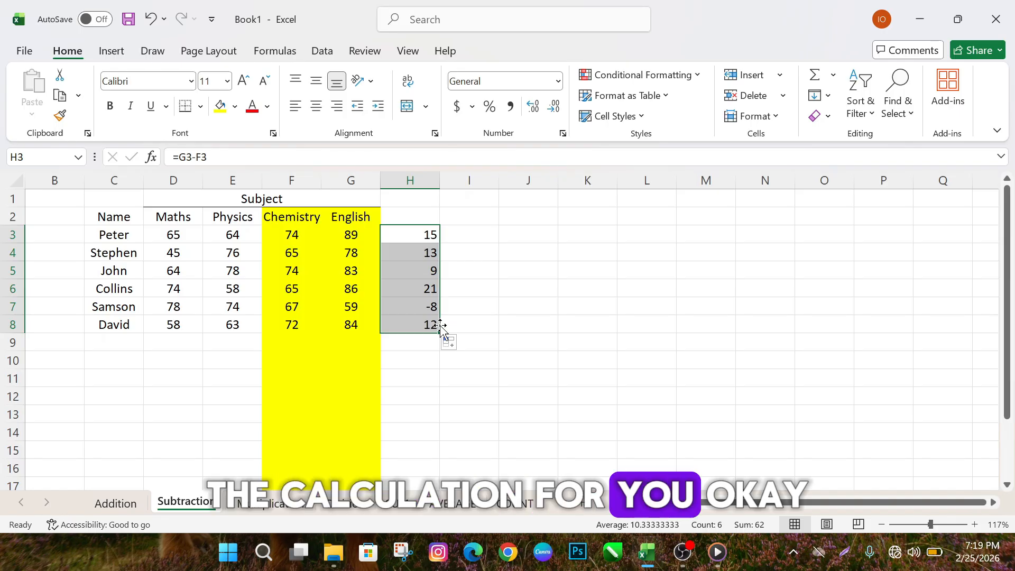
left_click(404, 369)
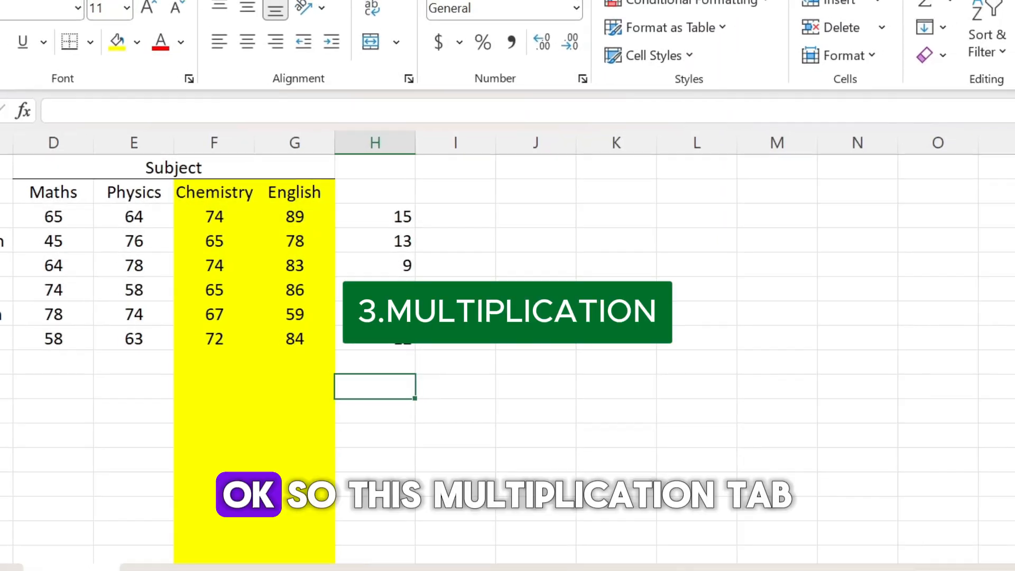
Step: Switch to the Multiplication sheet and highlight the Physics, Chemistry and English columns (E:G) in yellow
left_click(270, 502)
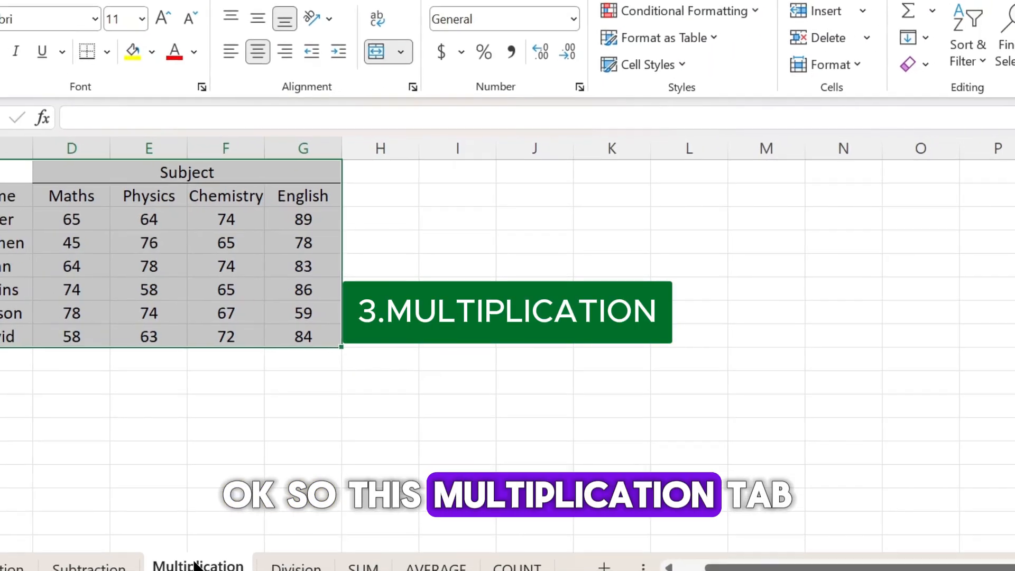
left_click(378, 198)
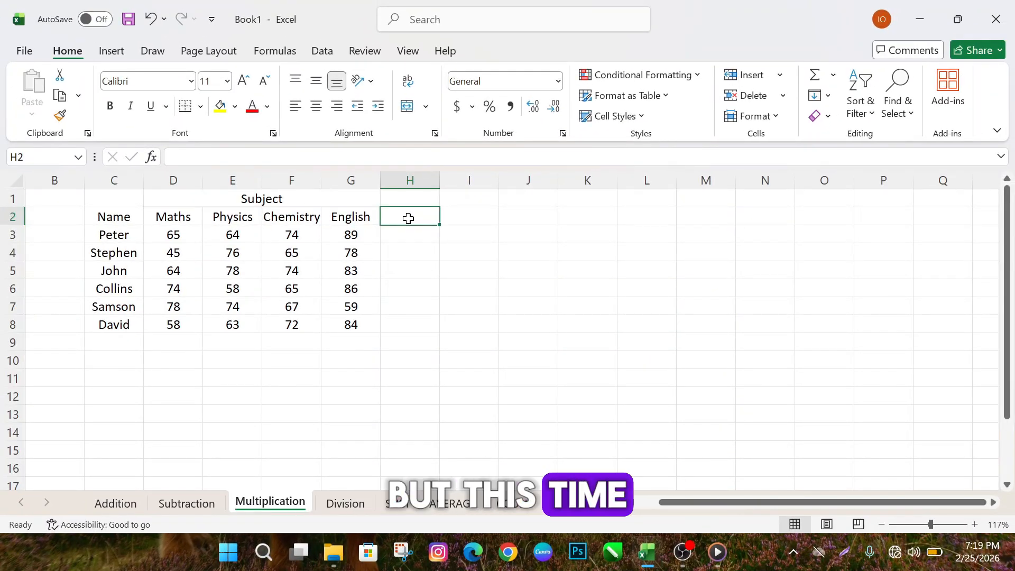
left_click(411, 235)
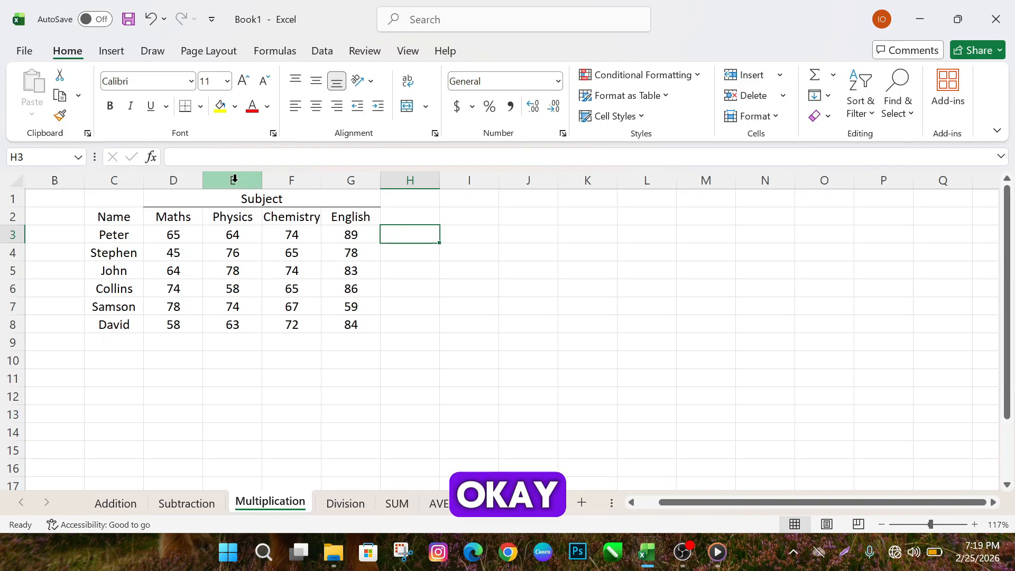
left_click_drag(234, 180, 328, 186)
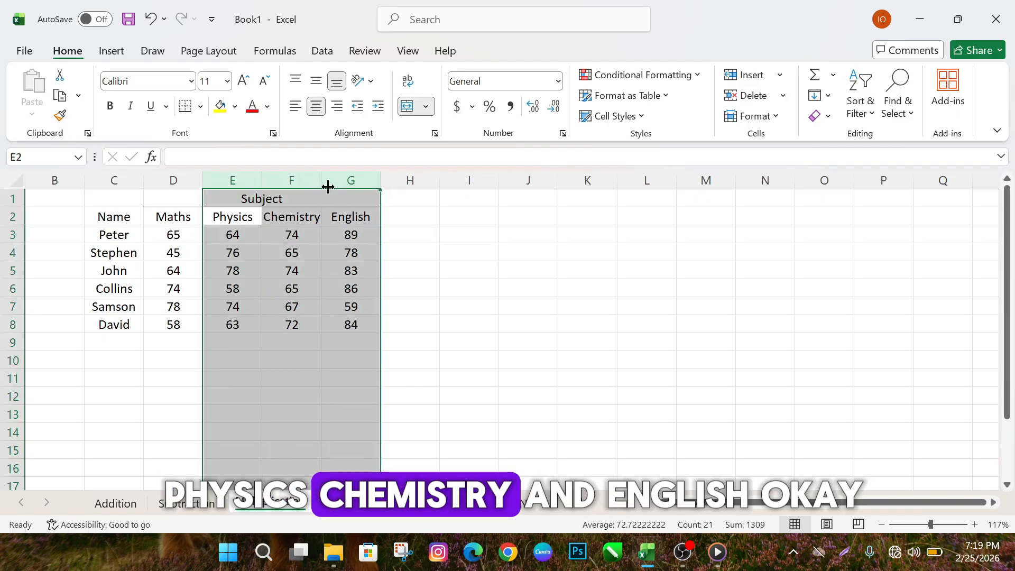
left_click(224, 110)
left_click(409, 239)
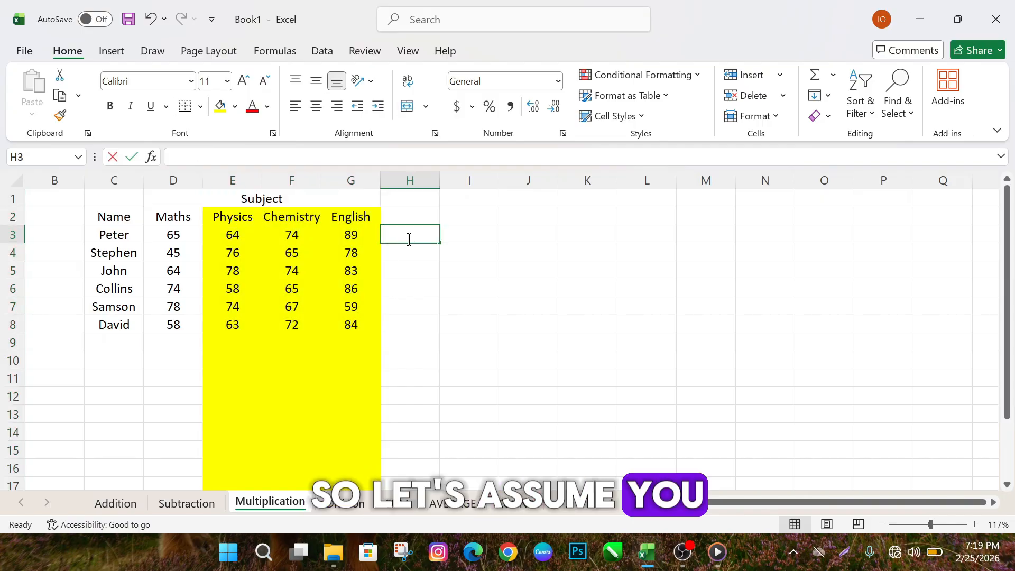
type("=")
left_click(246, 239)
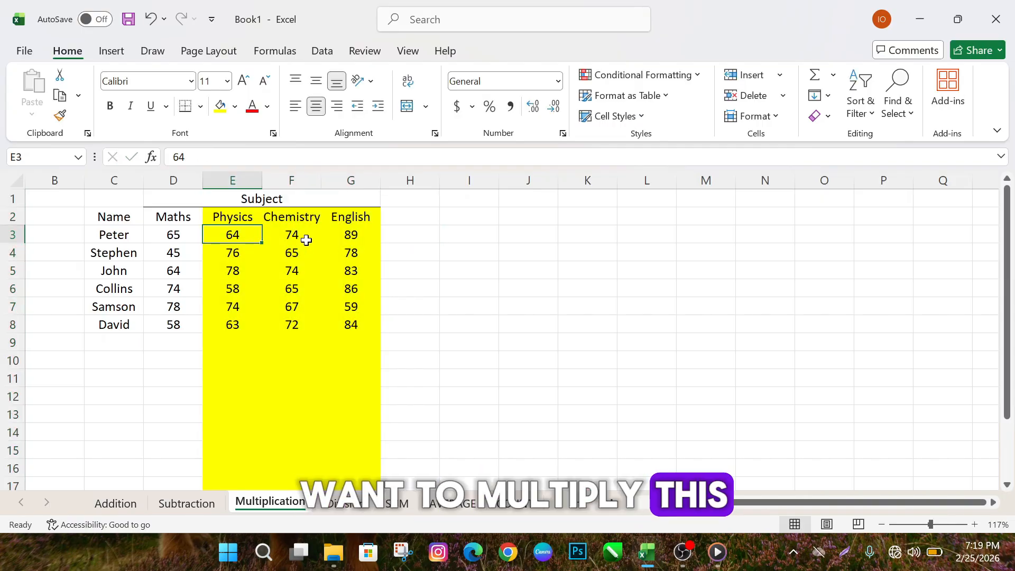
left_click(291, 237)
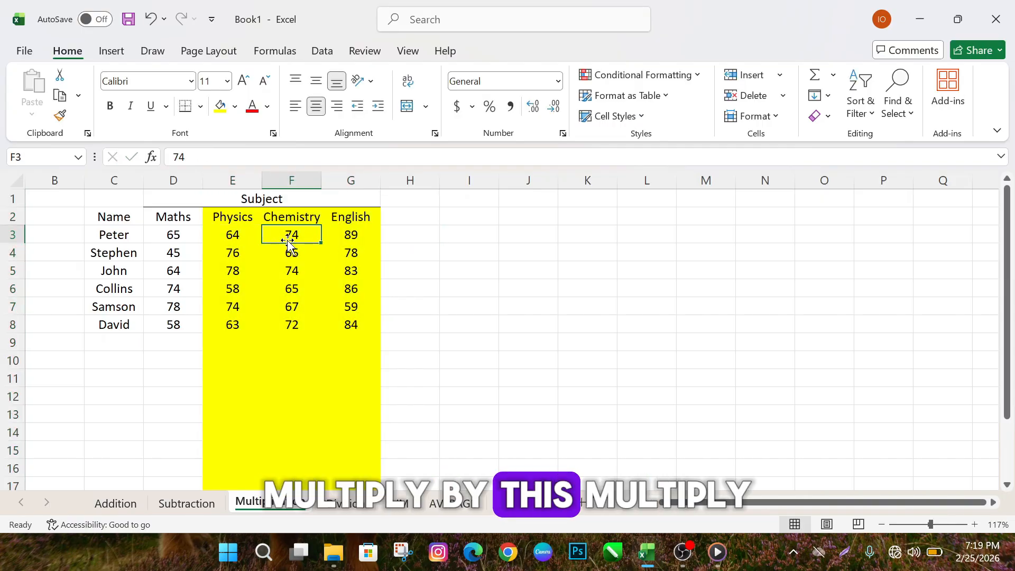
left_click(342, 239)
Step: Multiply the first student's Physics, Chemistry and English scores in cell H3 with the formula =E3*F3*G3
left_click(425, 231)
type("=")
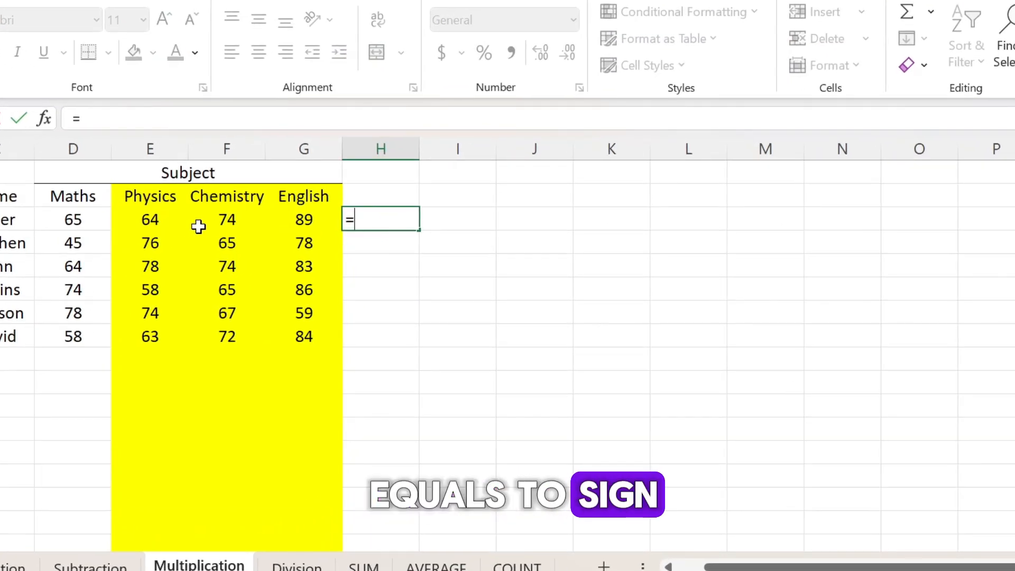
left_click(186, 226)
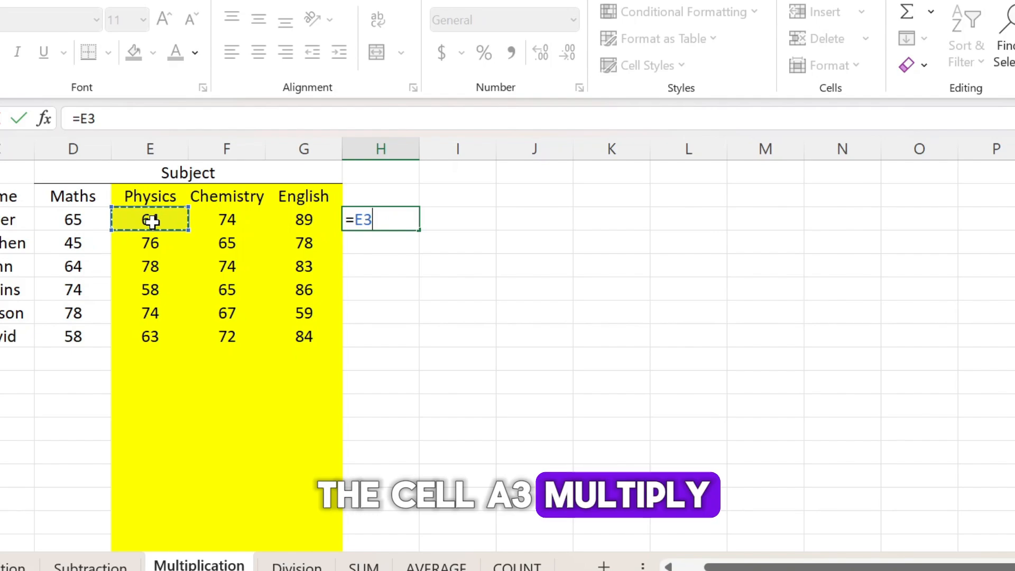
type("*")
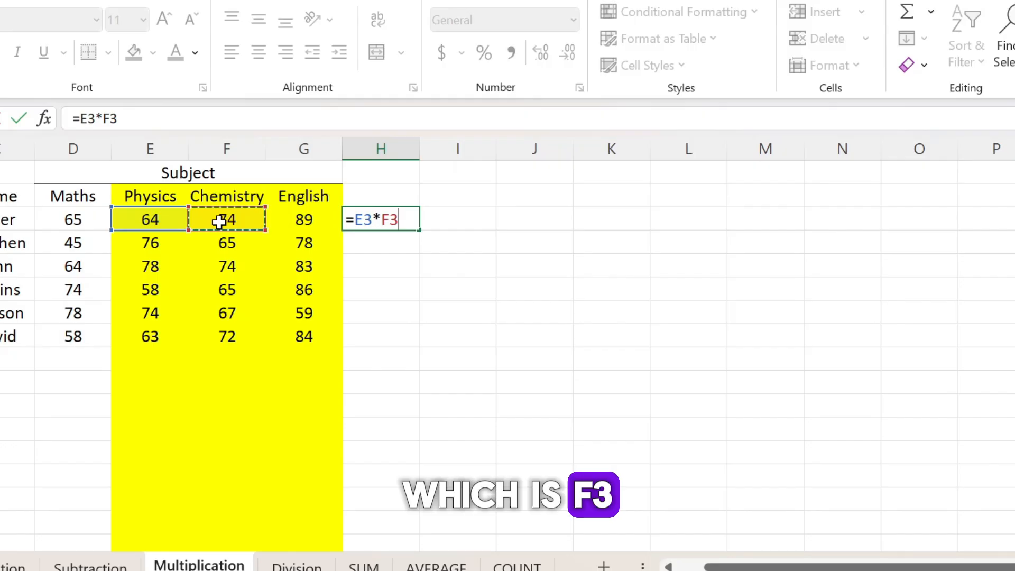
type("*")
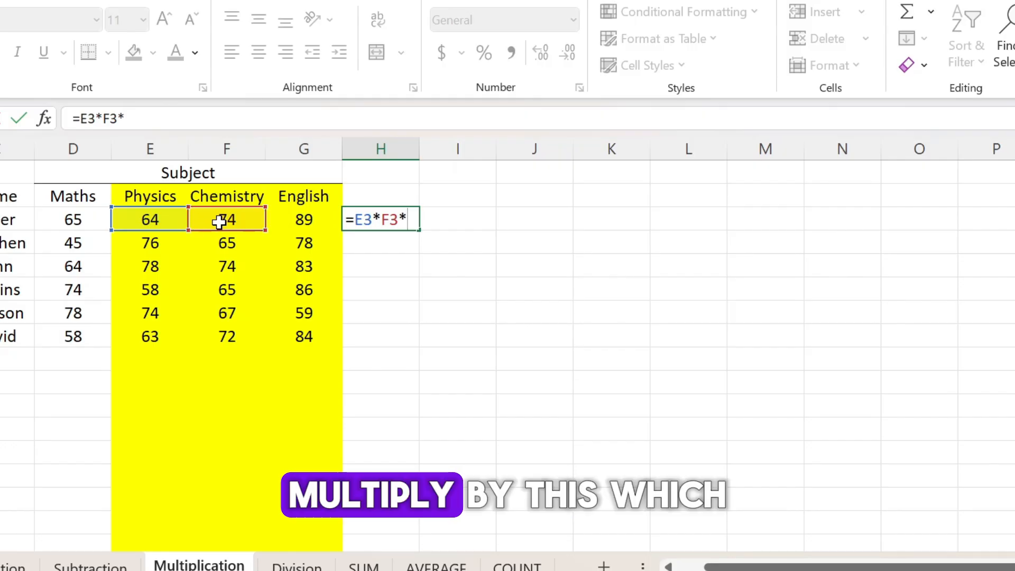
left_click(295, 223)
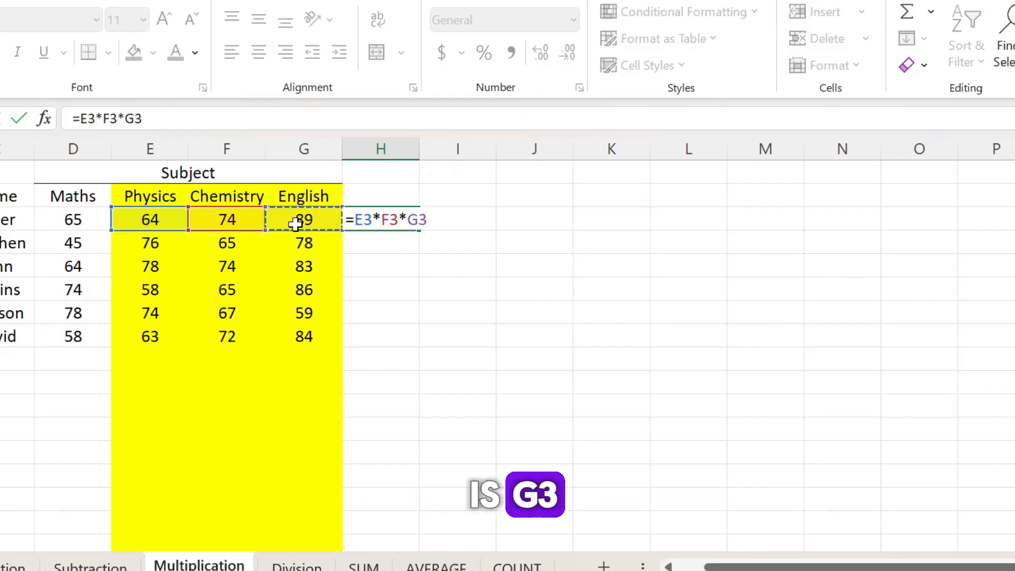
key("Return")
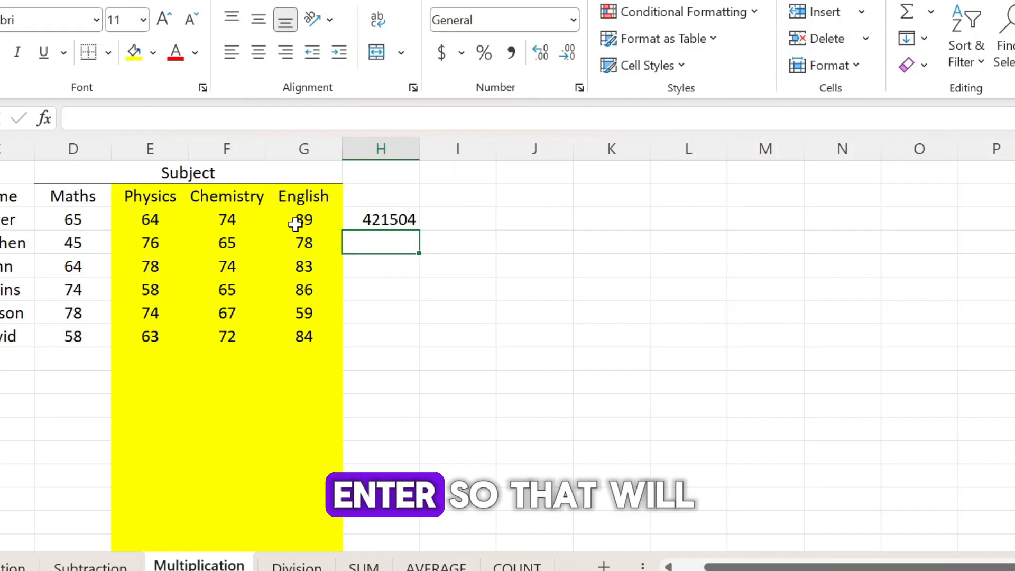
Step: Multiply the second student's Physics, Chemistry and English scores in cell H4 with the formula =E4*F4*G4
left_click(400, 221)
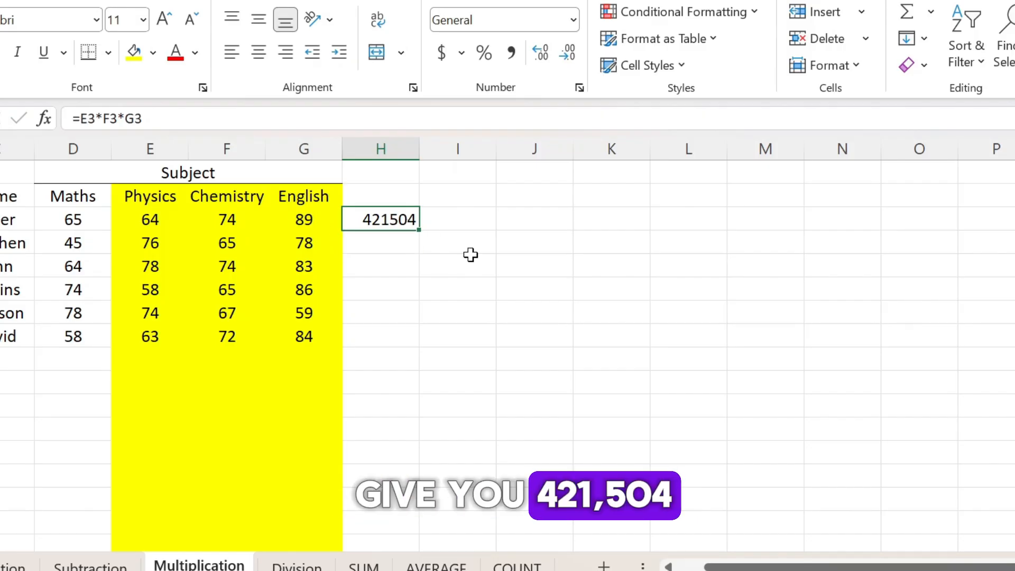
double_click(393, 244)
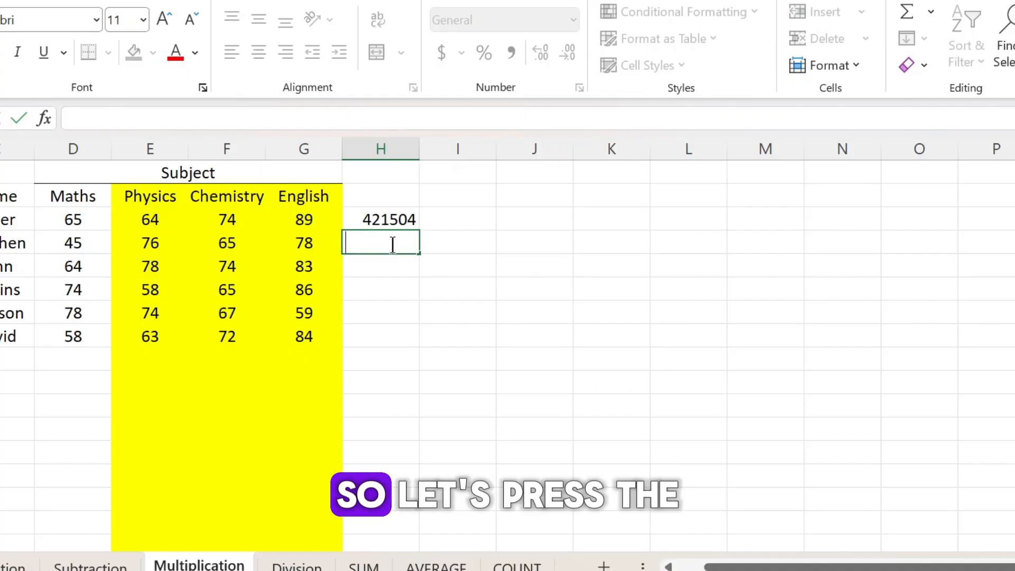
type("=")
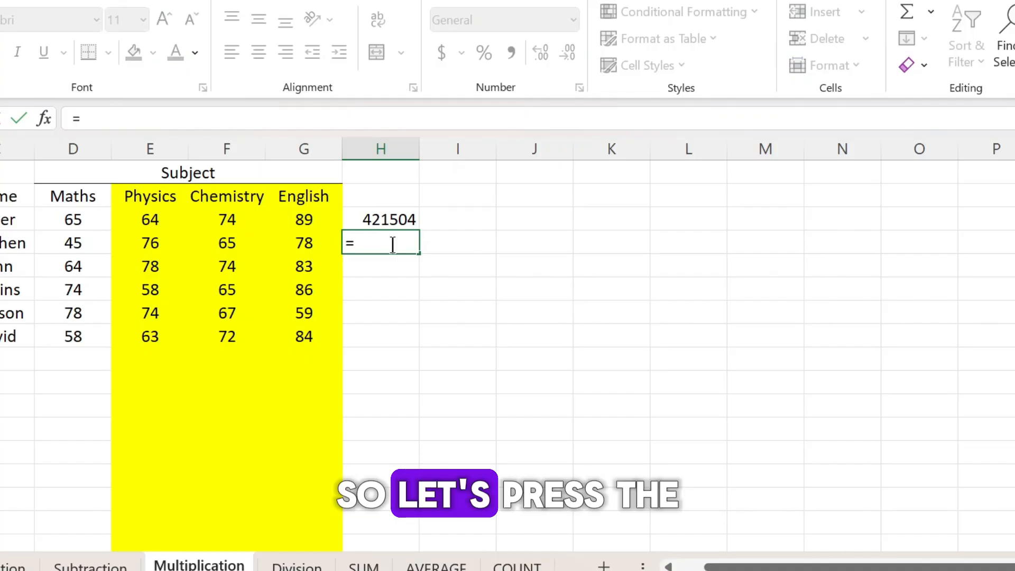
left_click(154, 243)
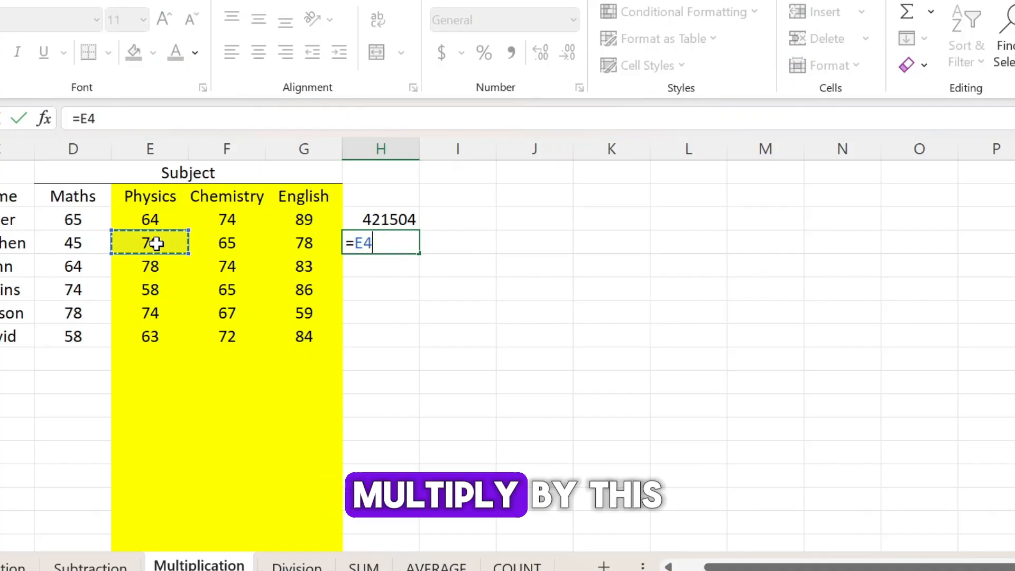
type("*")
left_click(221, 242)
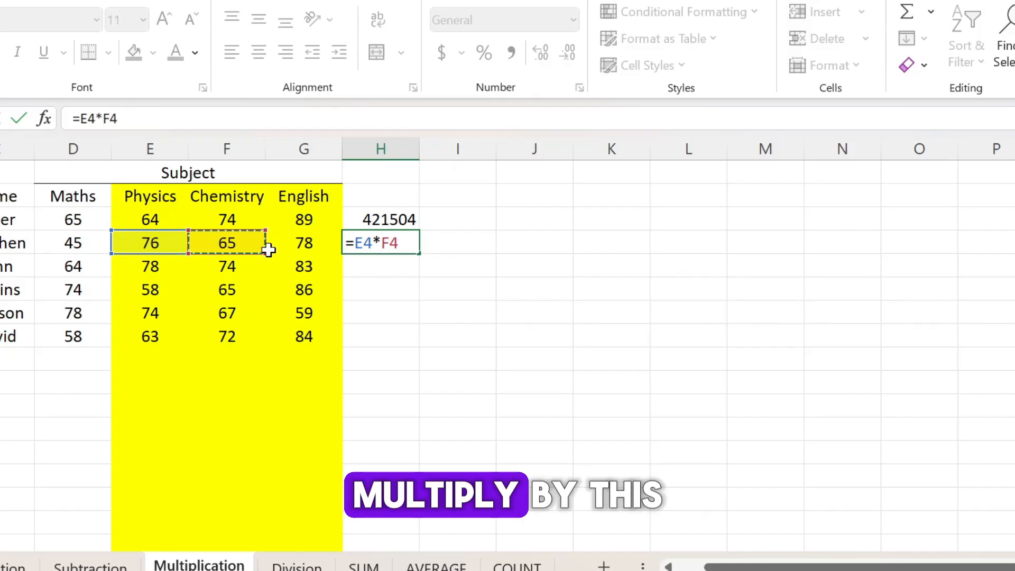
left_click(312, 248)
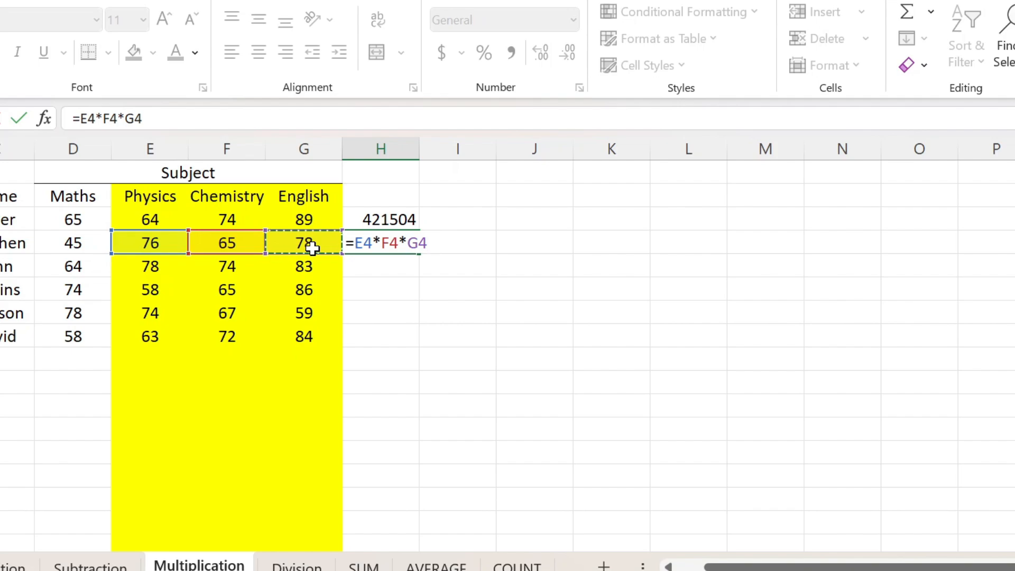
key("Return")
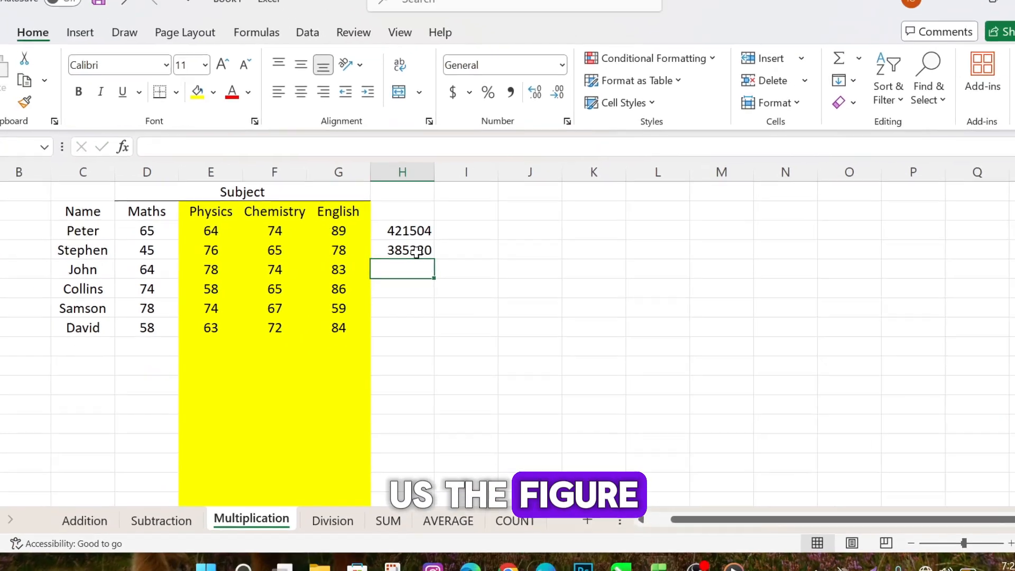
Step: Fill the multiplication formula from H4 down through H8 for the remaining students
left_click(418, 253)
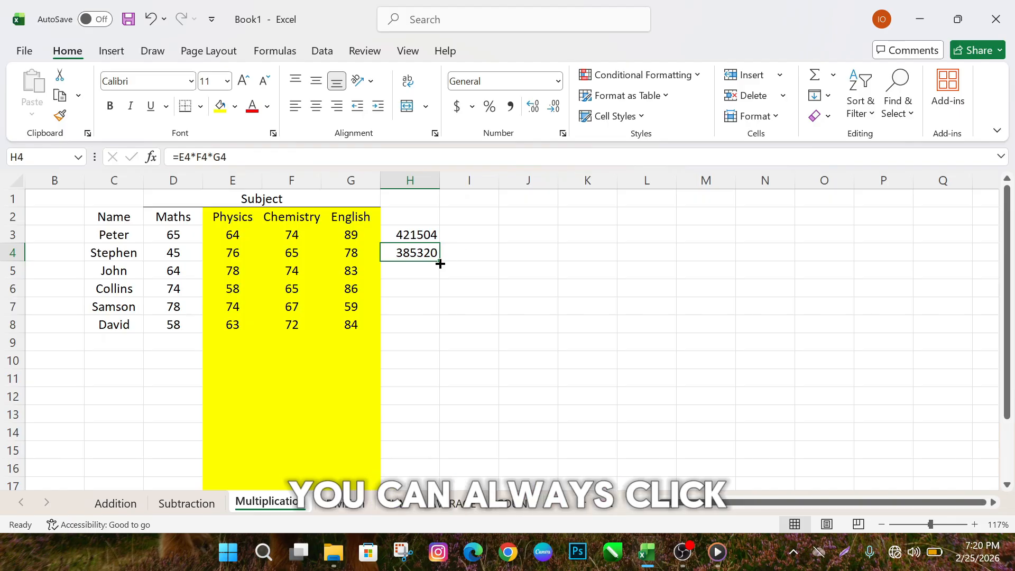
left_click_drag(440, 263, 435, 326)
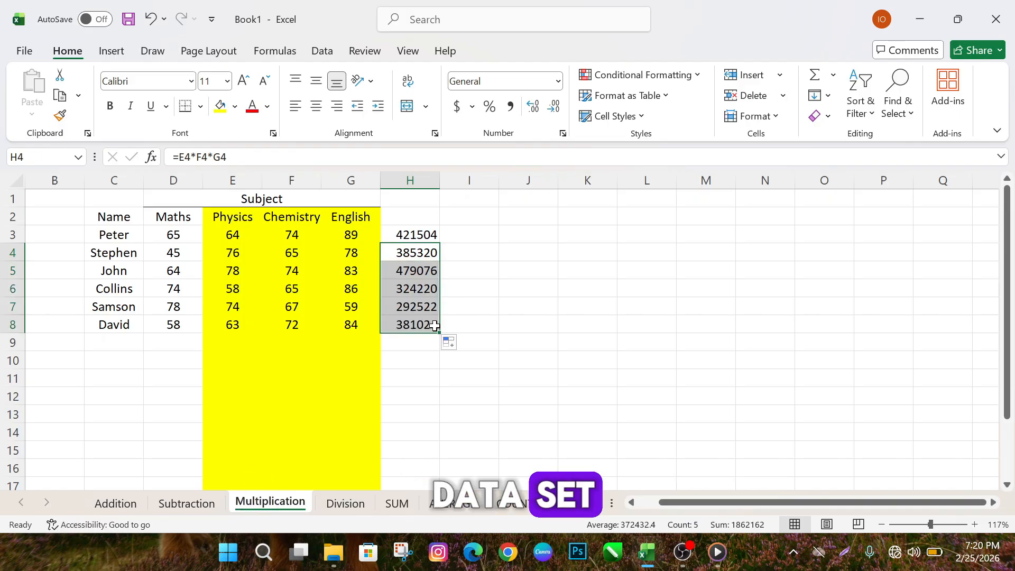
left_click(478, 301)
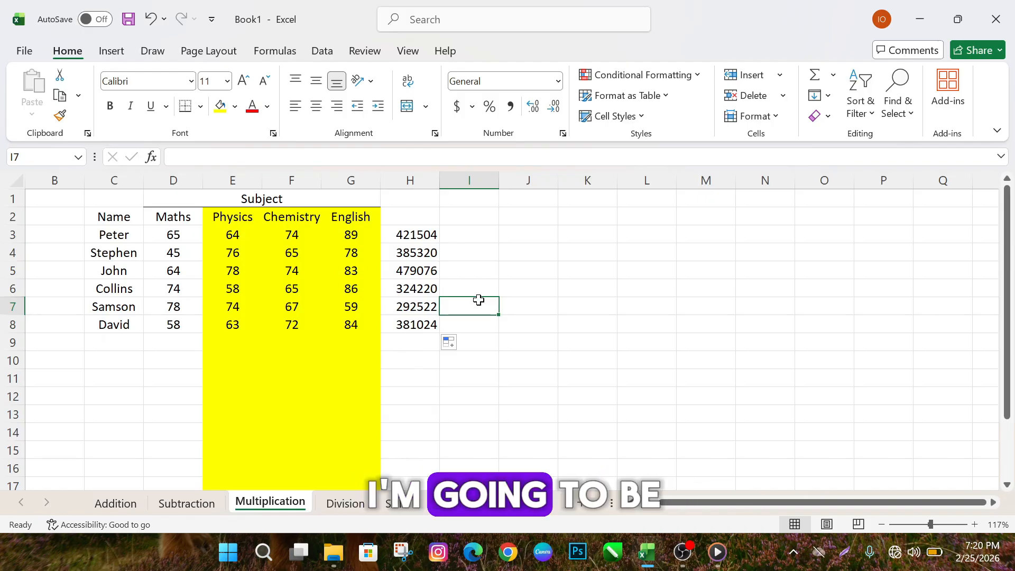
Step: Switch to the Division sheet and highlight the Chemistry and English columns (F:G) in yellow
left_click(341, 504)
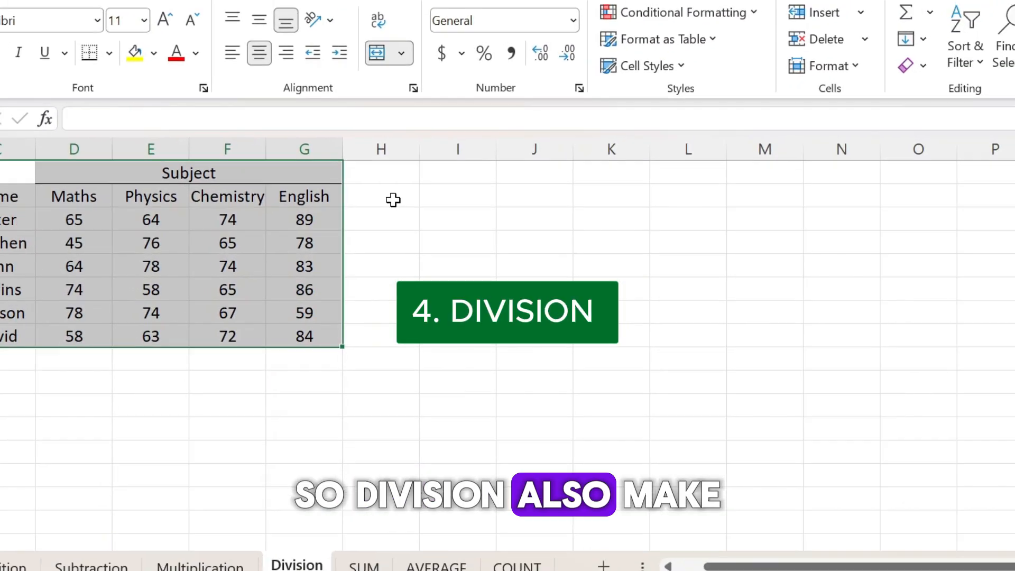
left_click(393, 200)
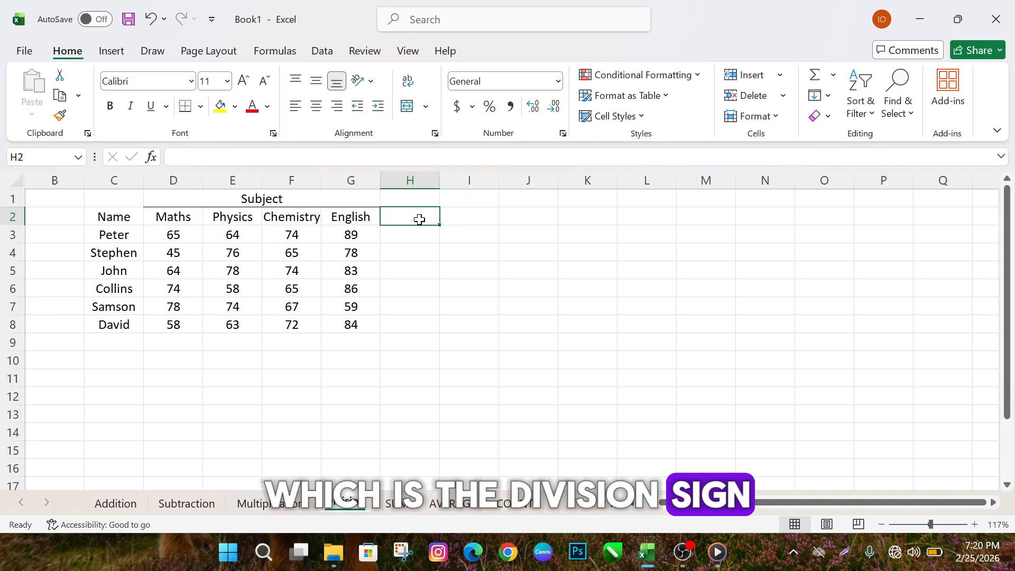
left_click(390, 241)
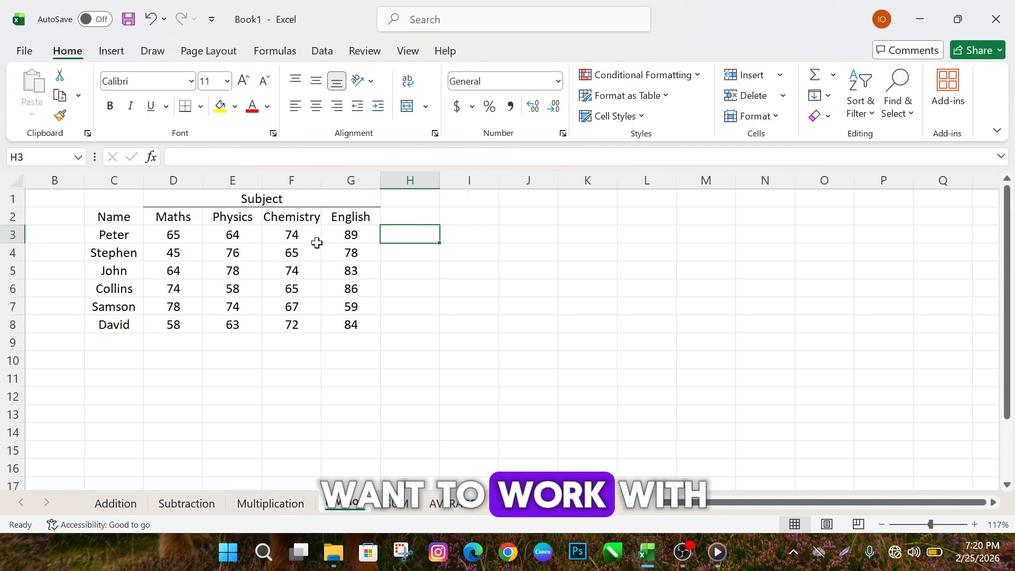
left_click_drag(279, 170, 337, 177)
left_click(224, 113)
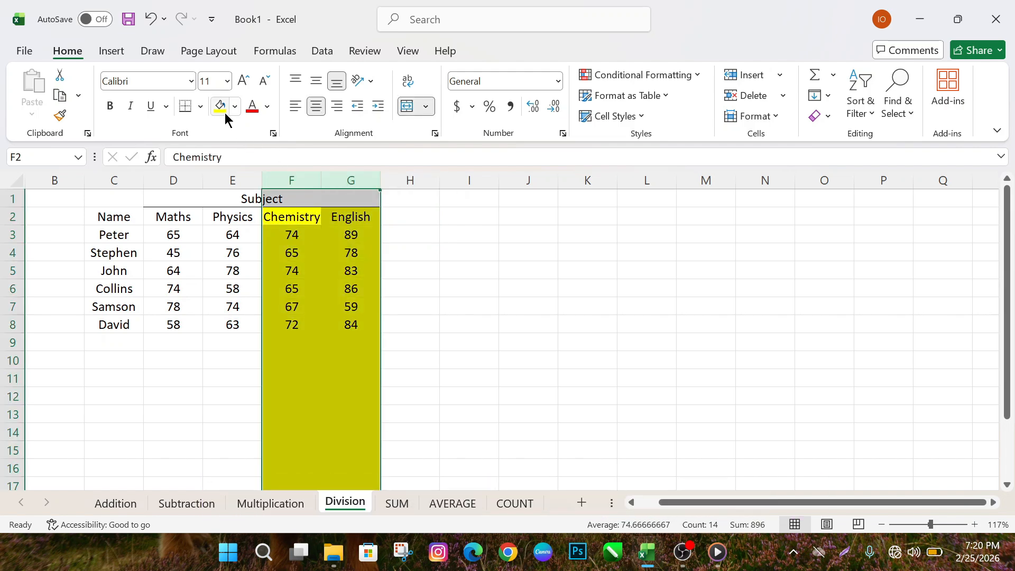
Step: Divide the first student's English score by the Chemistry score in cell H3 with the formula =G3/F3
left_click(420, 242)
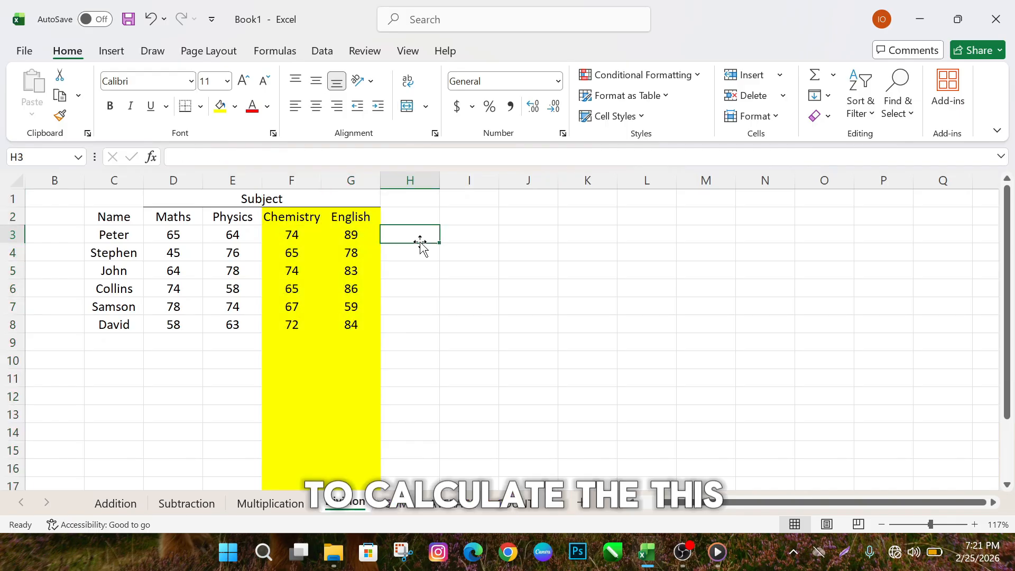
left_click(353, 235)
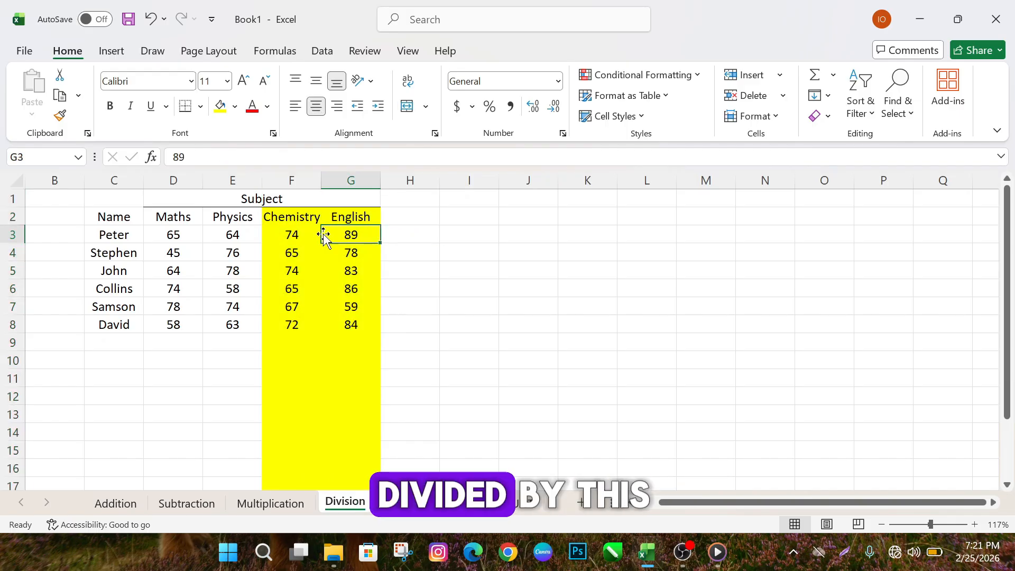
left_click(294, 237)
left_click(399, 235)
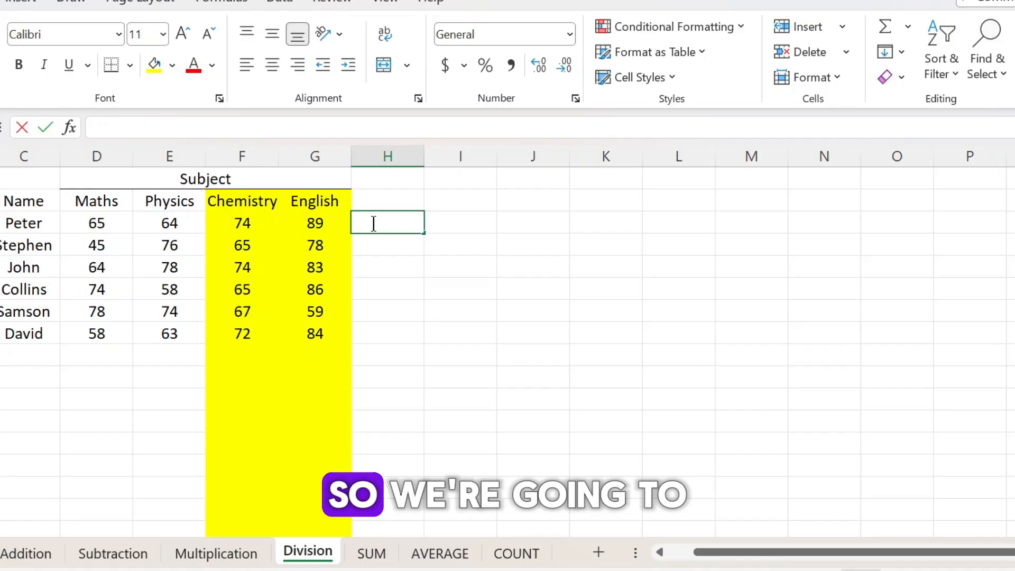
double_click(399, 235)
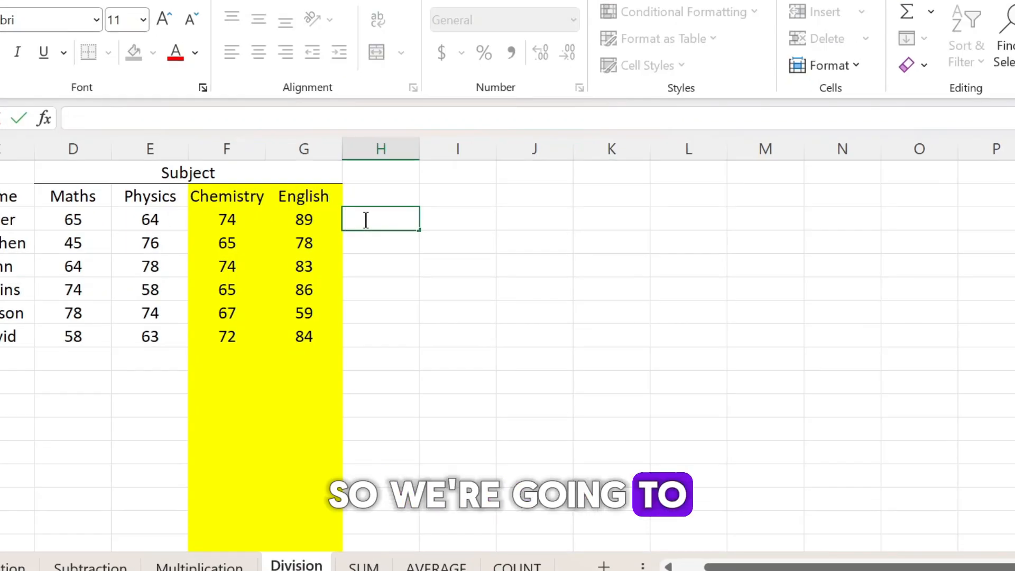
type("=")
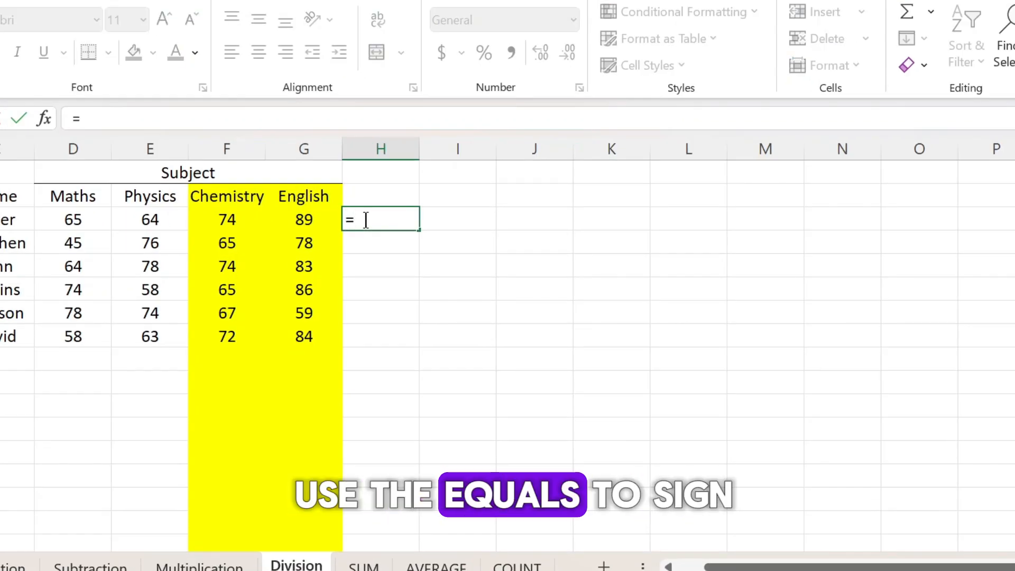
left_click(309, 216)
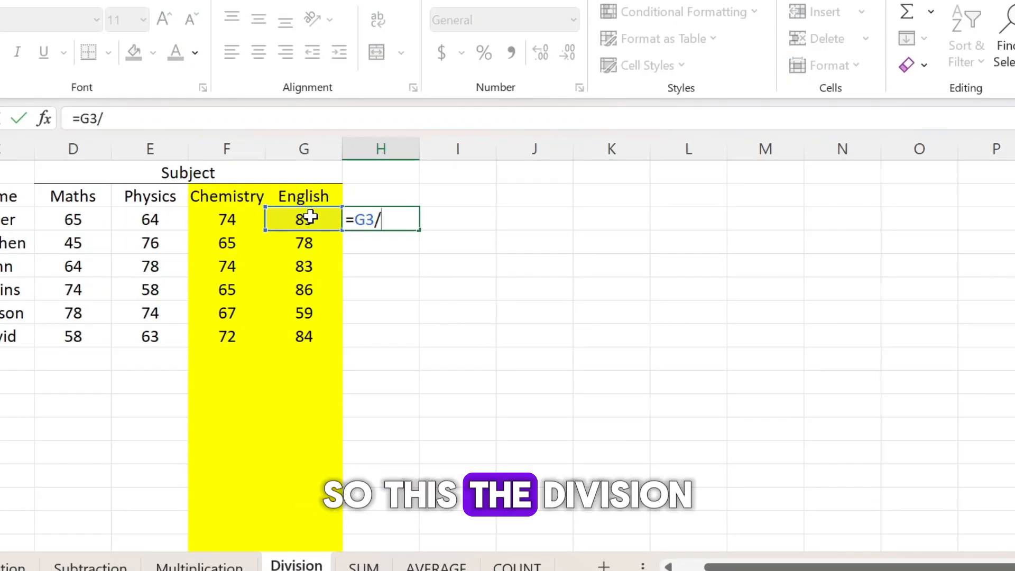
left_click(236, 219)
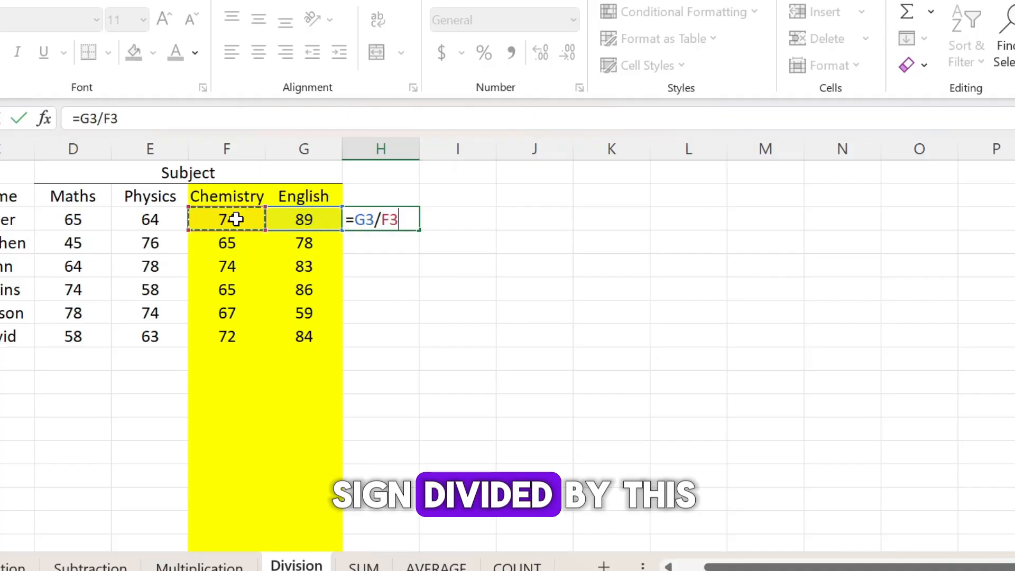
key("Return")
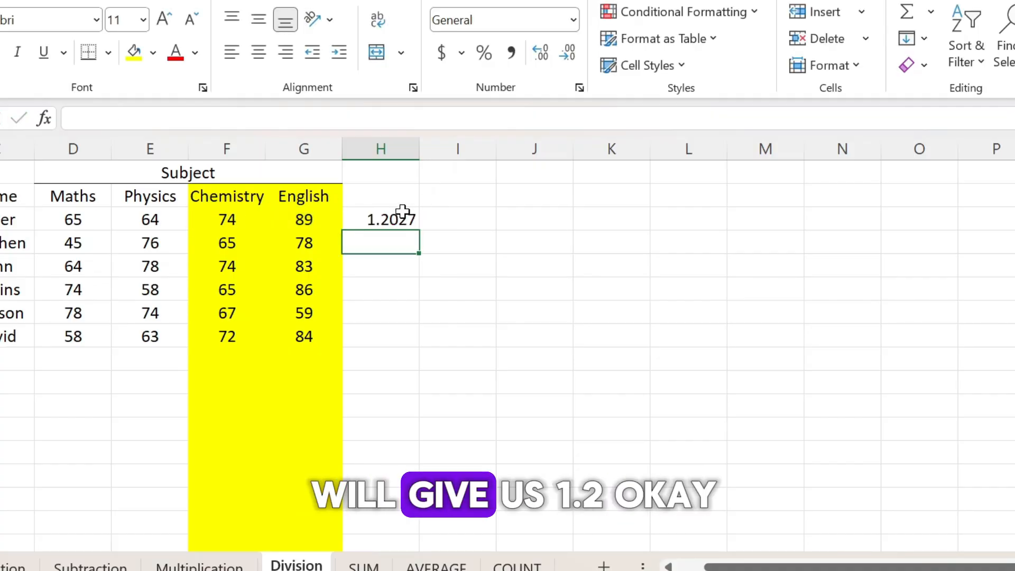
Step: Divide the second student's English score by the Chemistry score in cell H4 with the formula =G4/F4
left_click(389, 219)
left_click(381, 240)
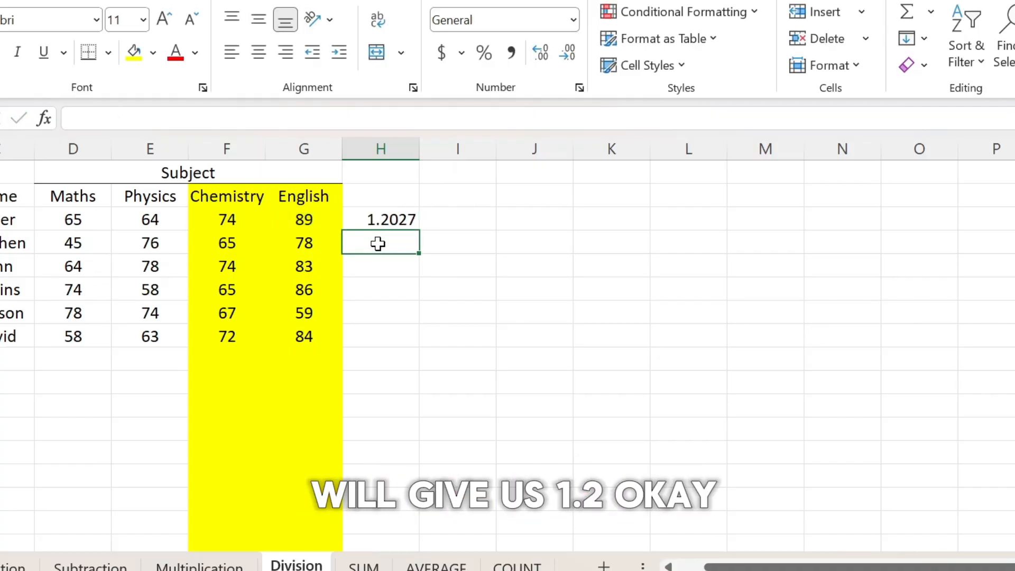
type("=")
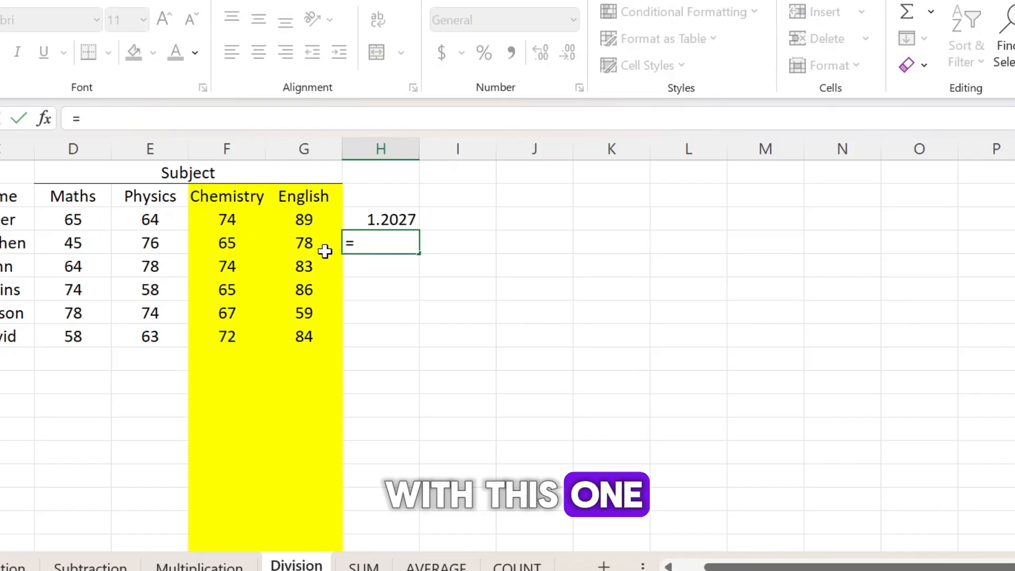
left_click(301, 242)
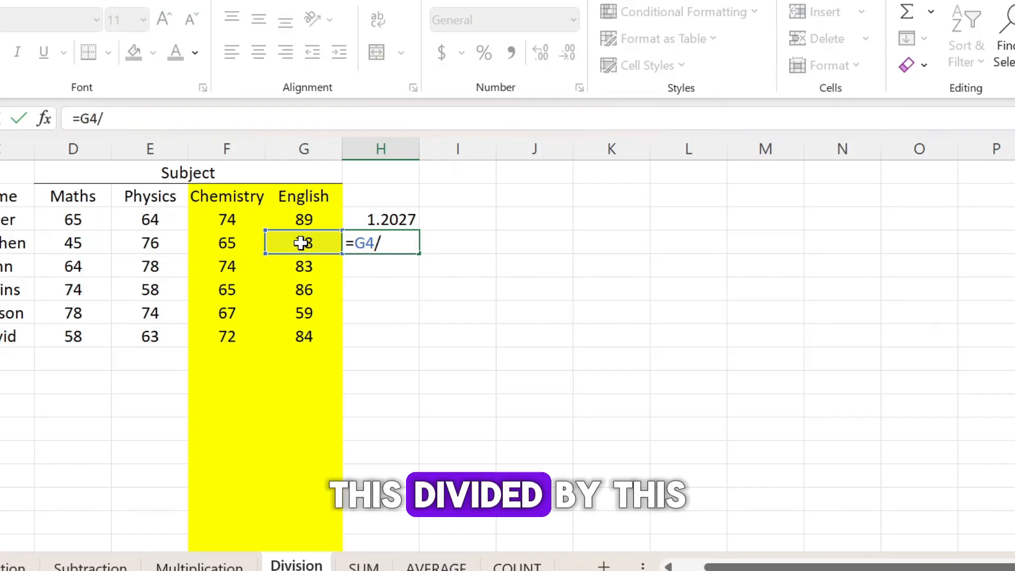
type("/")
left_click(252, 242)
key("Return")
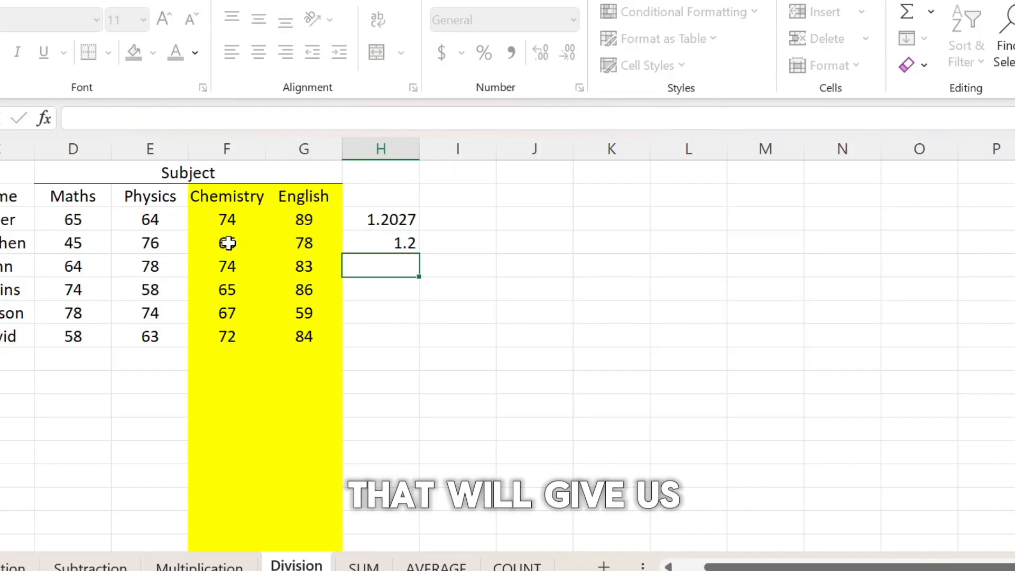
left_click(388, 243)
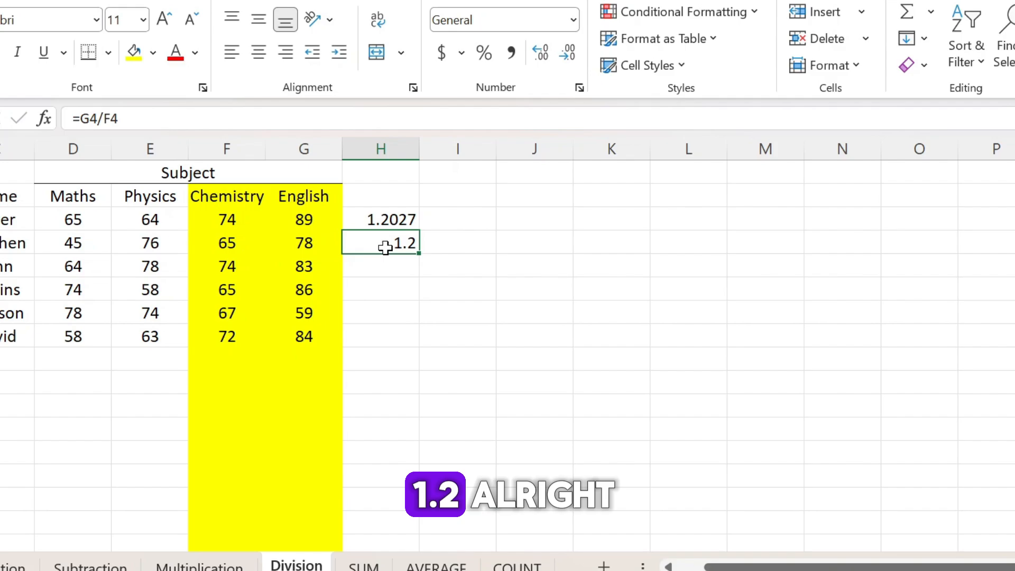
Step: Fill the division formula from H3 down through H8
left_click(387, 218)
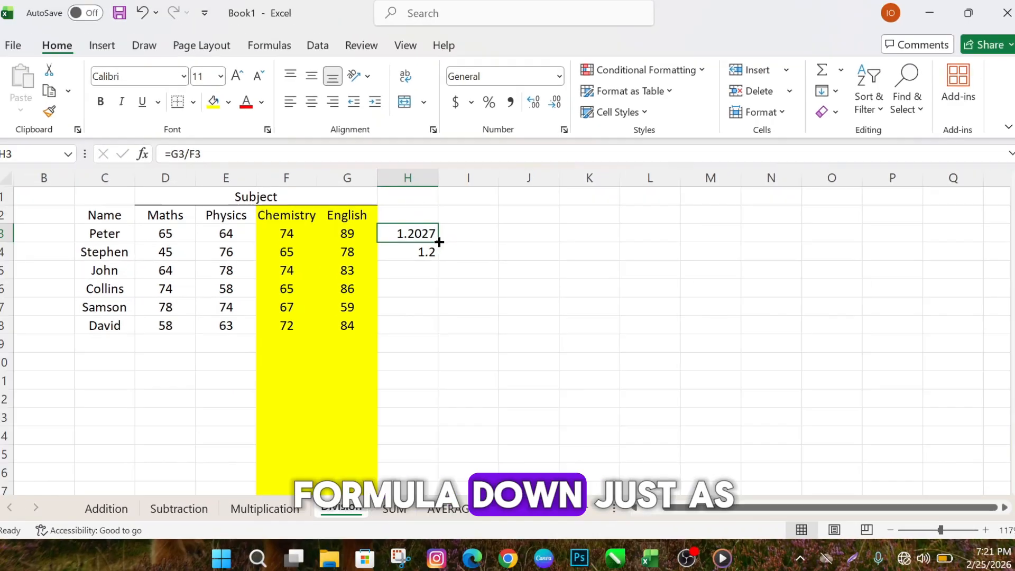
left_click_drag(439, 242, 440, 242)
left_click_drag(441, 309, 442, 332)
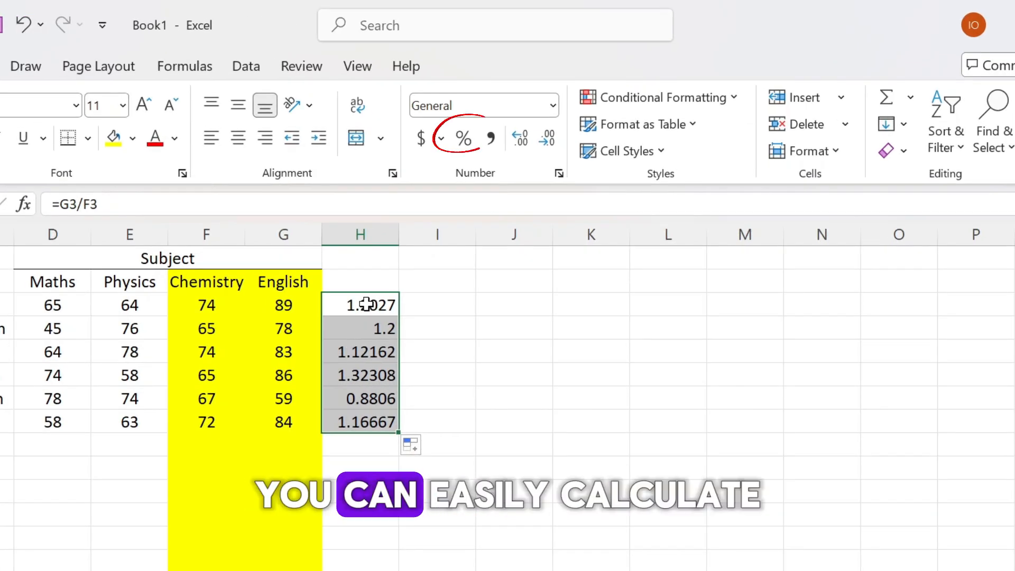
Step: Format the quotients in H3:H8 as percentages and undo that formatting
left_click(461, 128)
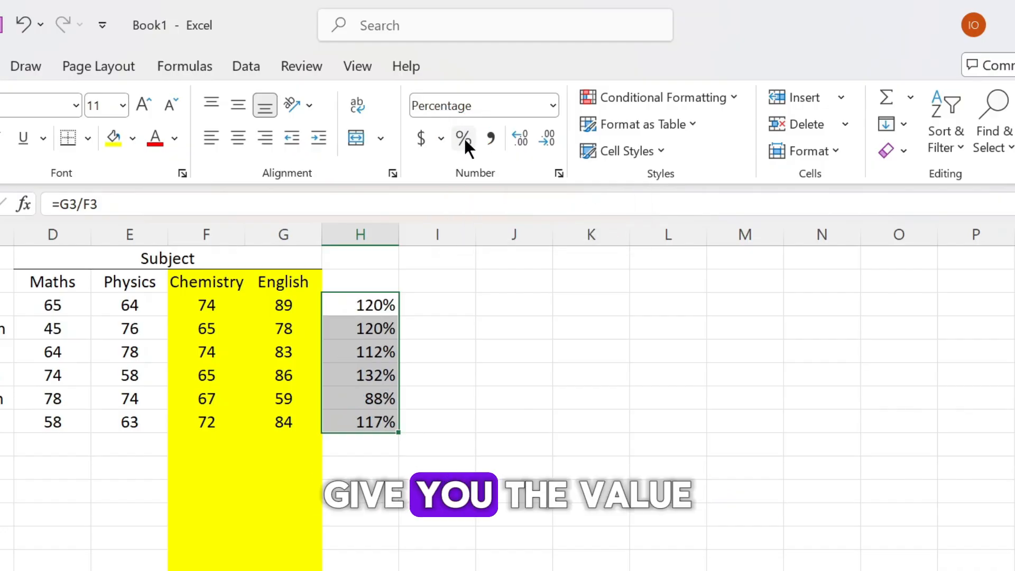
key("ctrl+z")
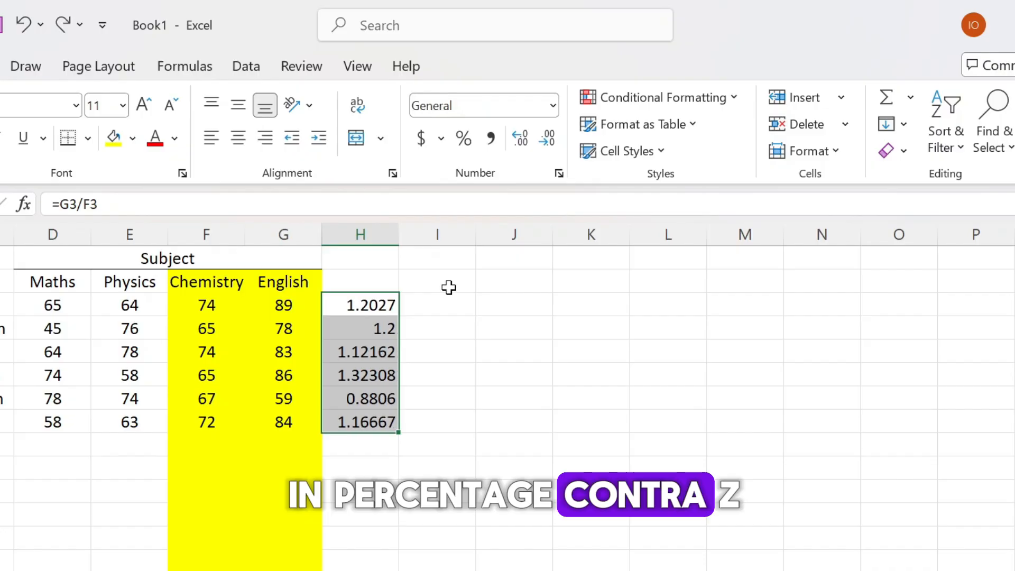
Step: Select the quotients in H3:H8 and reduce their number format to one decimal place
left_click(373, 341)
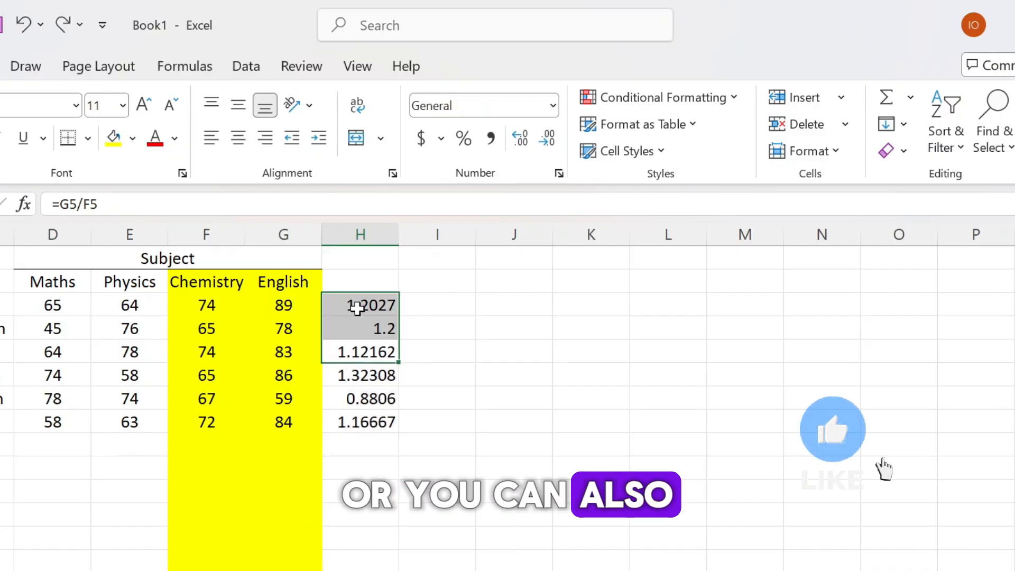
left_click_drag(358, 302, 355, 418)
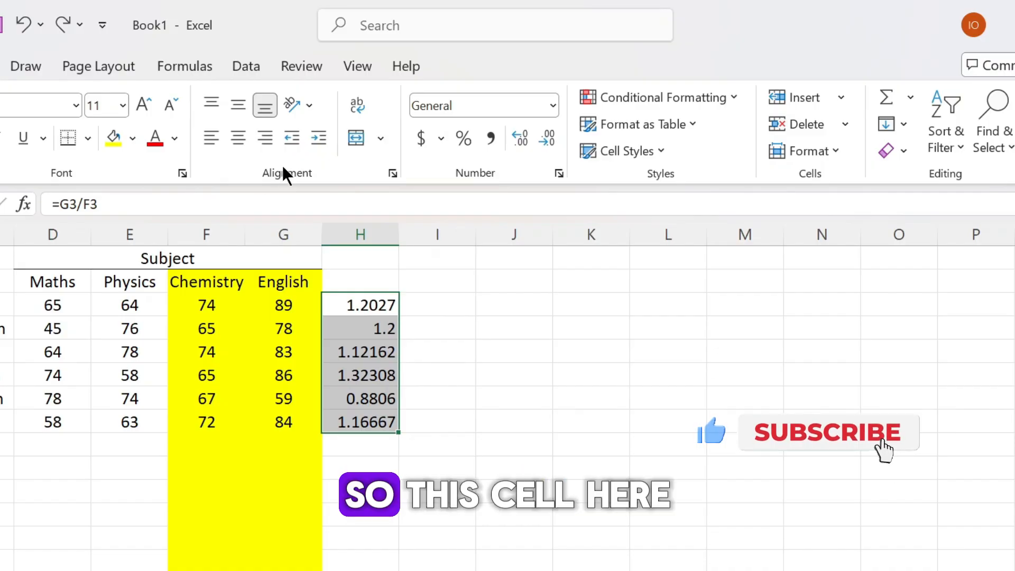
left_click(528, 132)
left_click(543, 139)
left_click(544, 140)
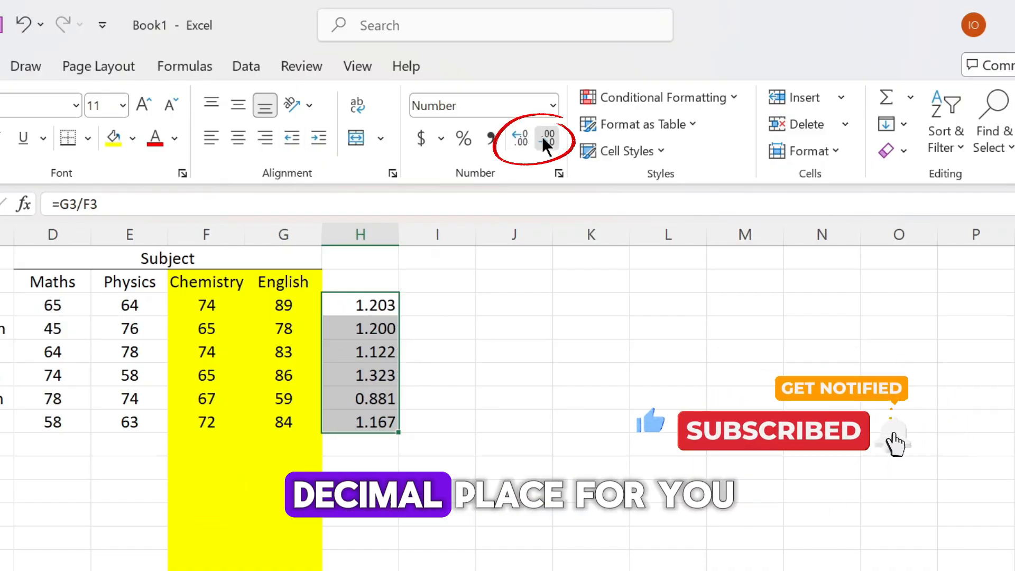
left_click(545, 141)
left_click(545, 140)
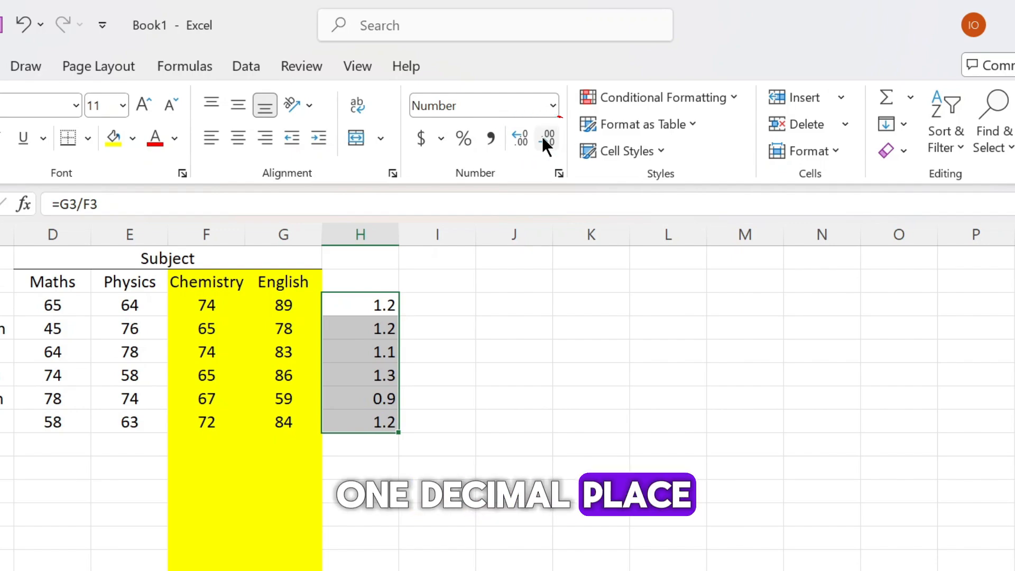
Step: Set the quotients in H3:H8 to two decimal places and review the other available number formats
left_click(520, 137)
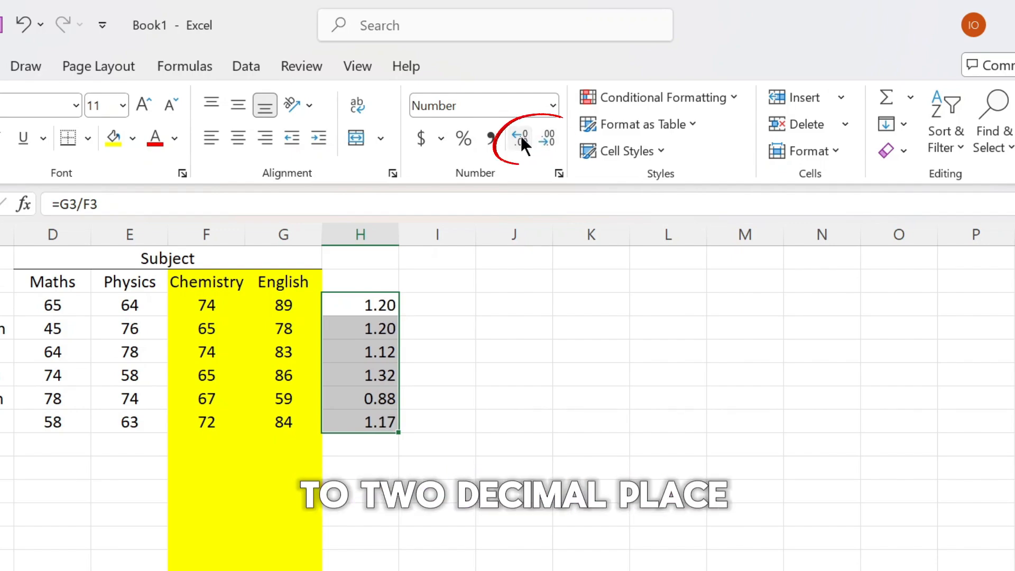
left_click(519, 134)
left_click(520, 134)
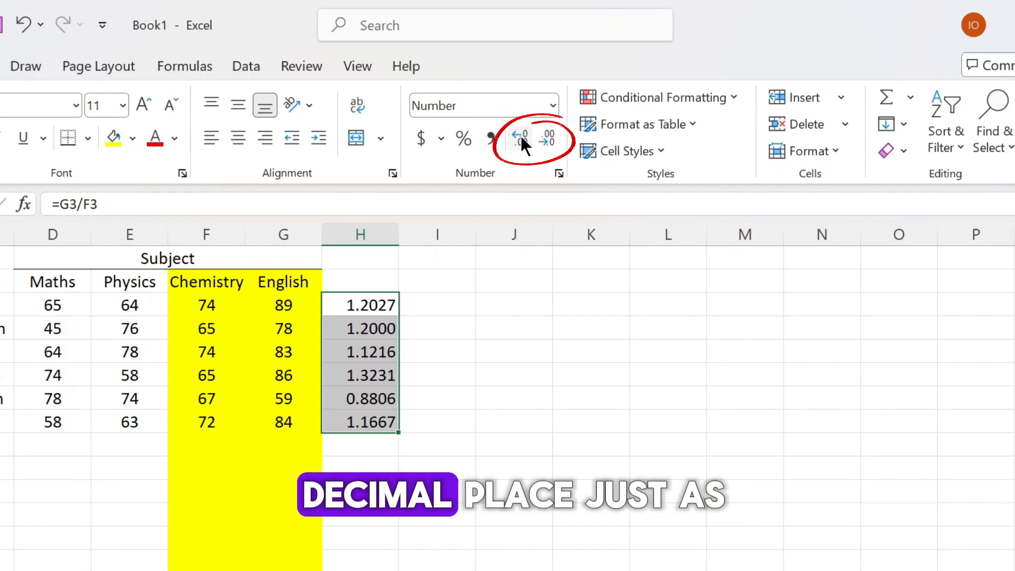
left_click(551, 146)
left_click(551, 146)
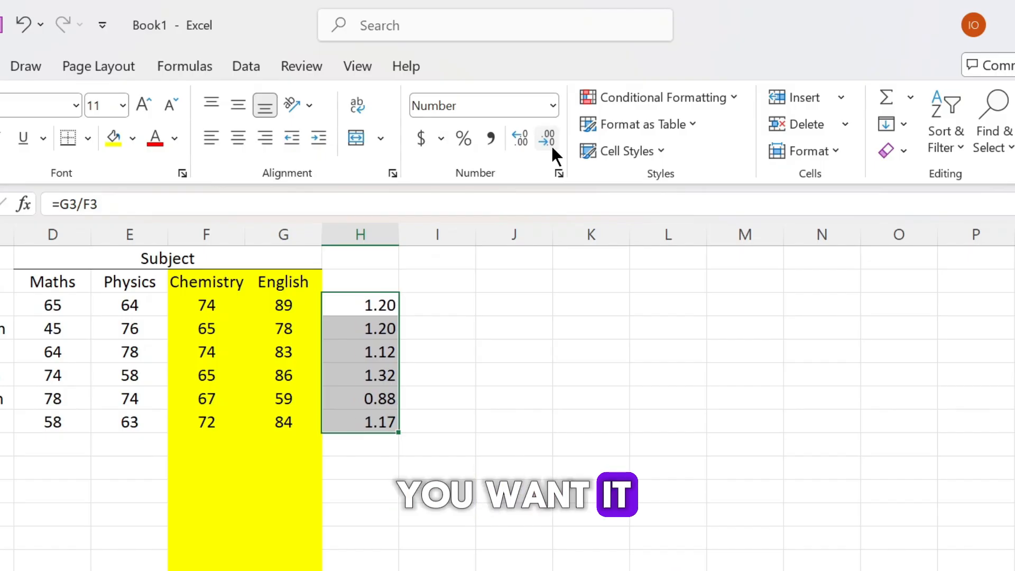
left_click(550, 105)
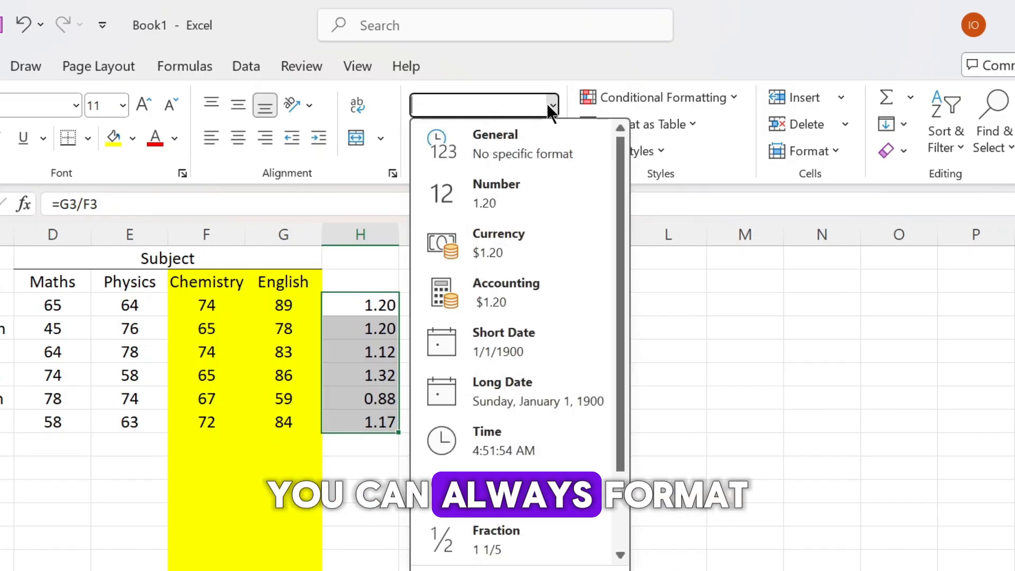
scroll(519, 399, "down", 1)
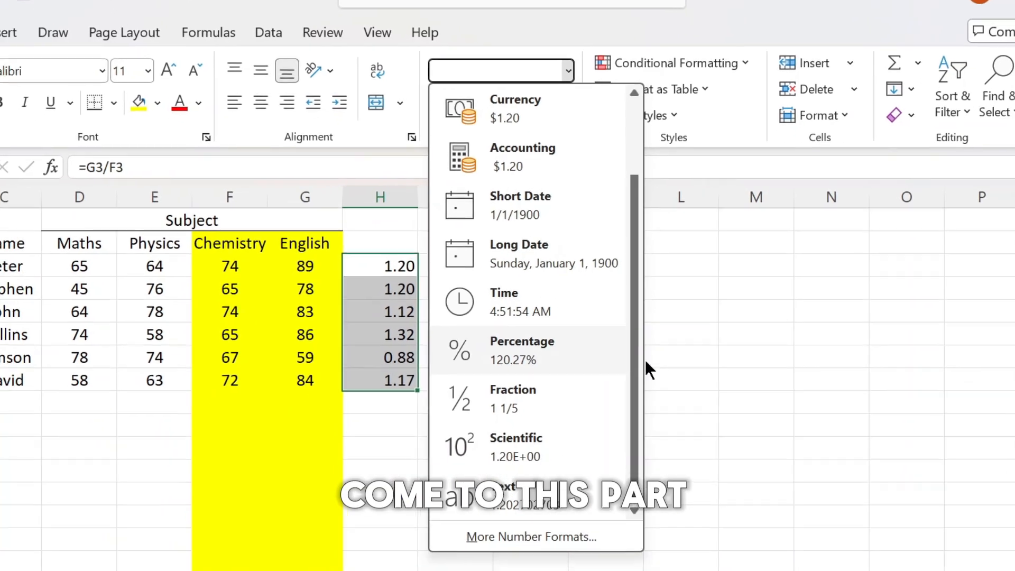
left_click(652, 410)
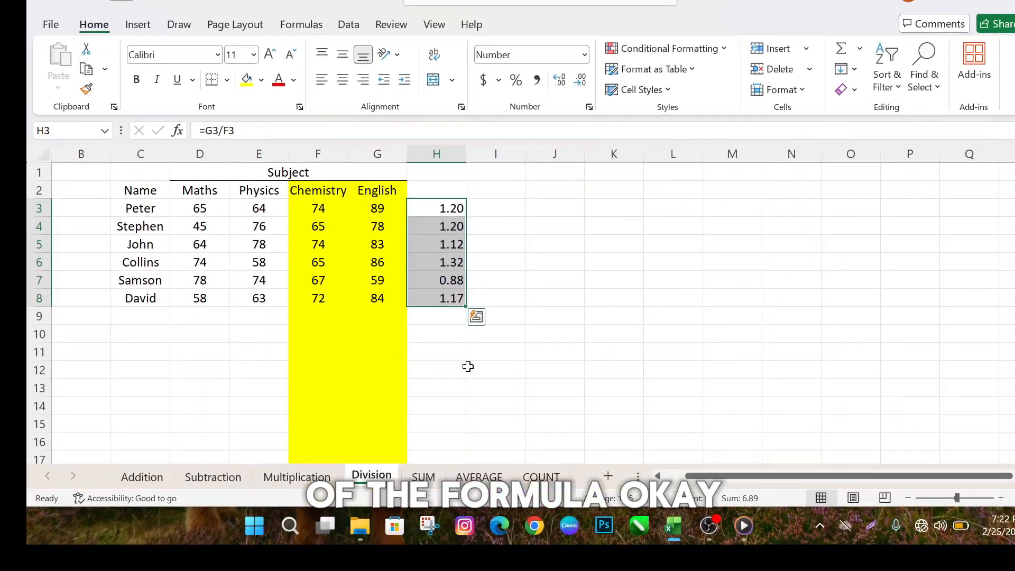
Step: On the SUM sheet, enter the heading Total in cell H2 beside the English column
left_click(419, 539)
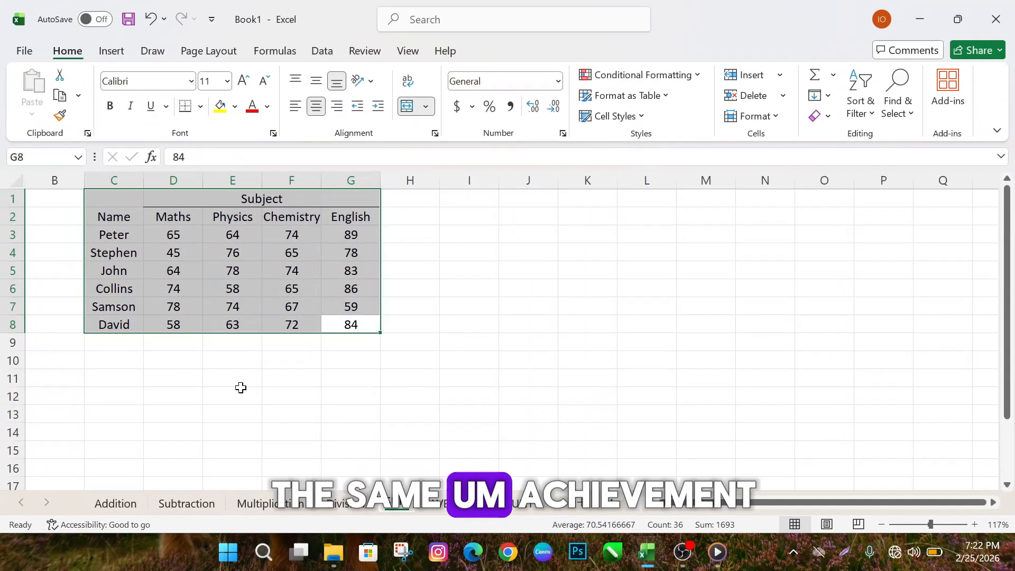
left_click(93, 517)
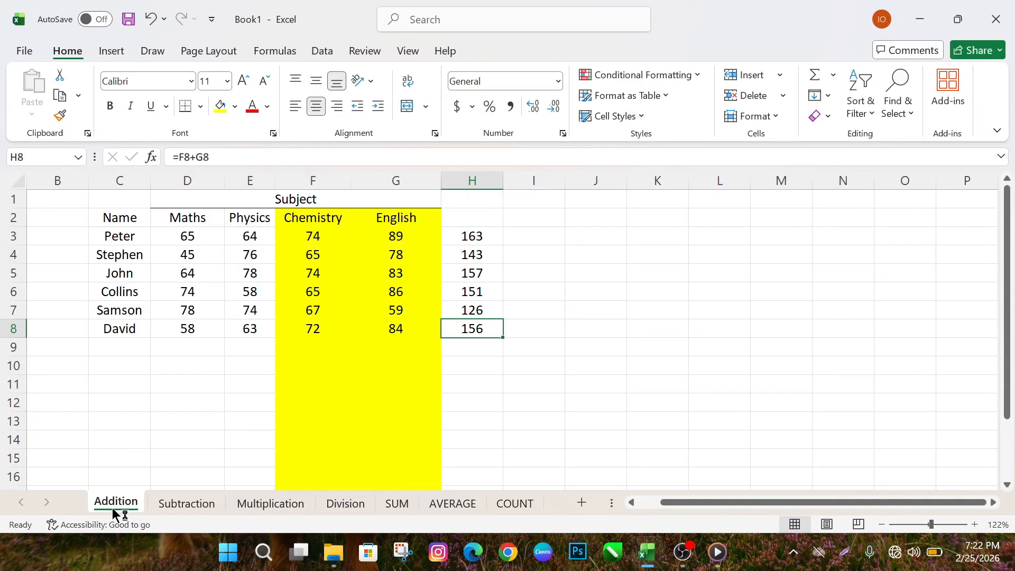
left_click(389, 504)
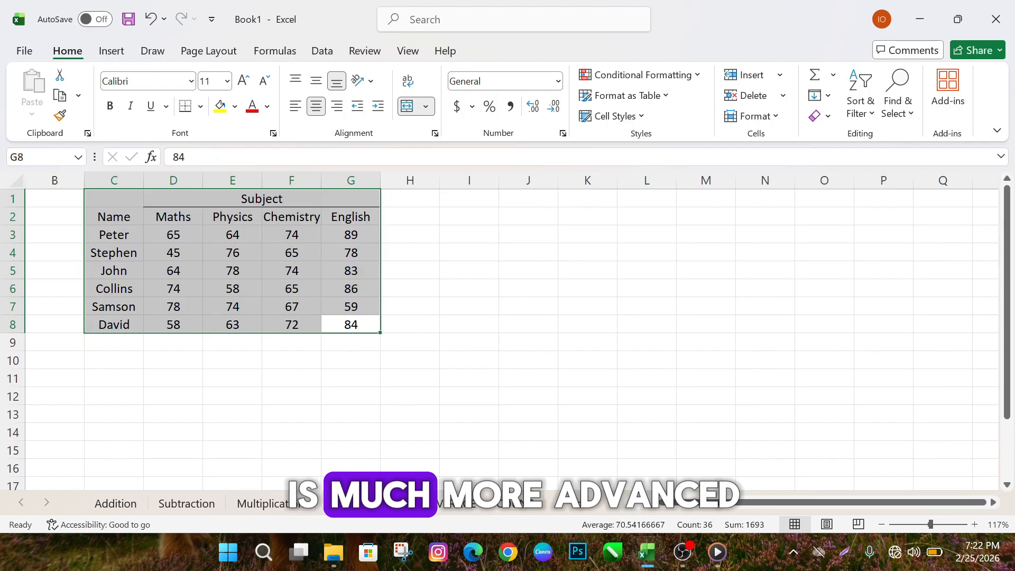
left_click(456, 378)
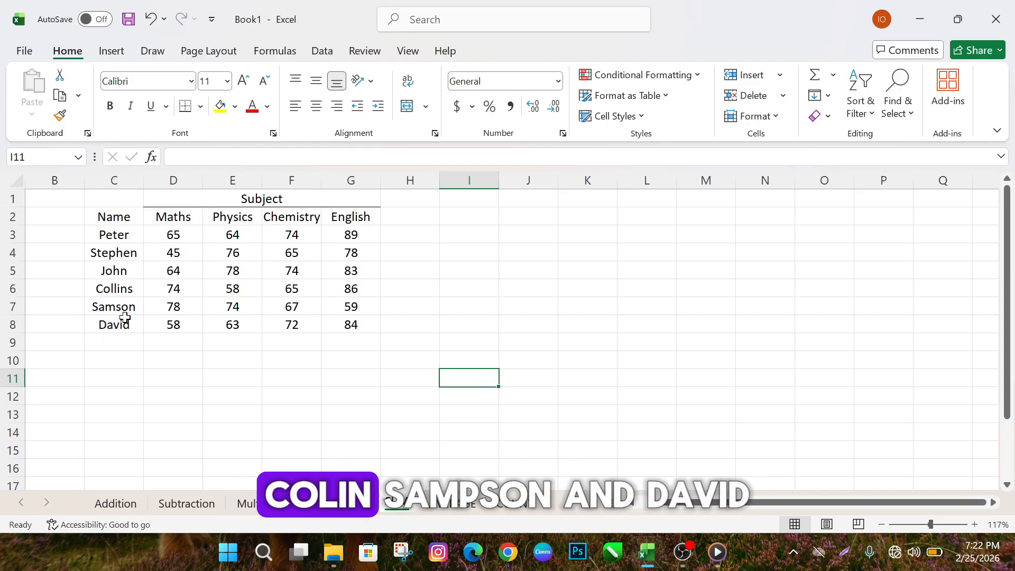
left_click(408, 217)
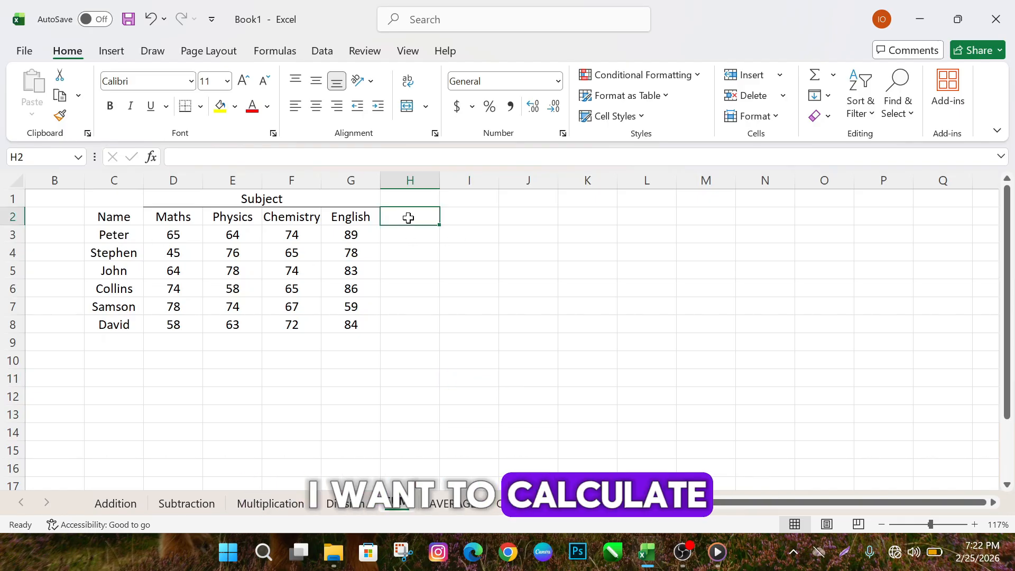
type("Total")
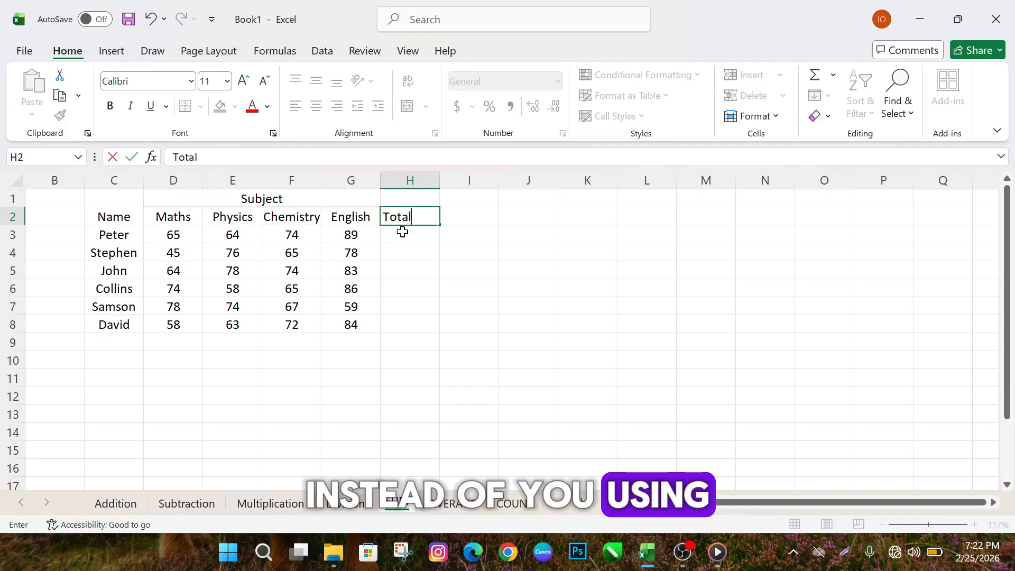
Step: Add up the first student's four subject scores in H3 with the formula =D3+E3+F3+G3
double_click(411, 237)
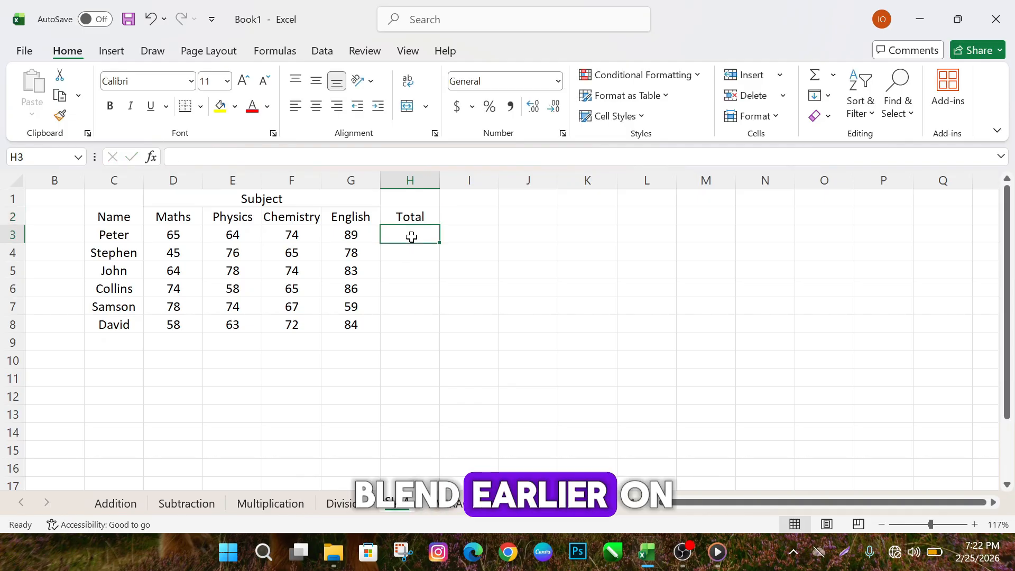
type("=D3")
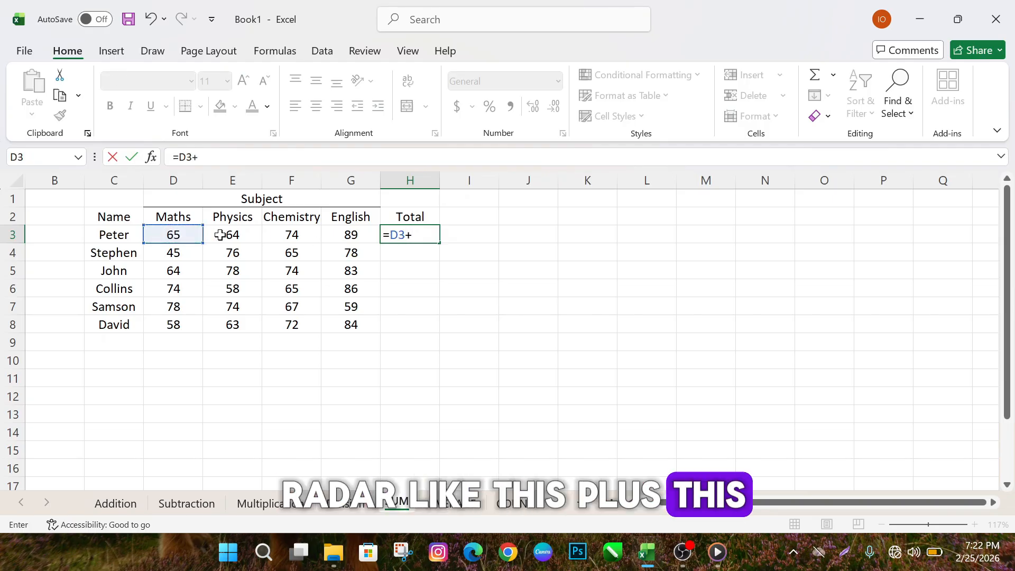
type("+")
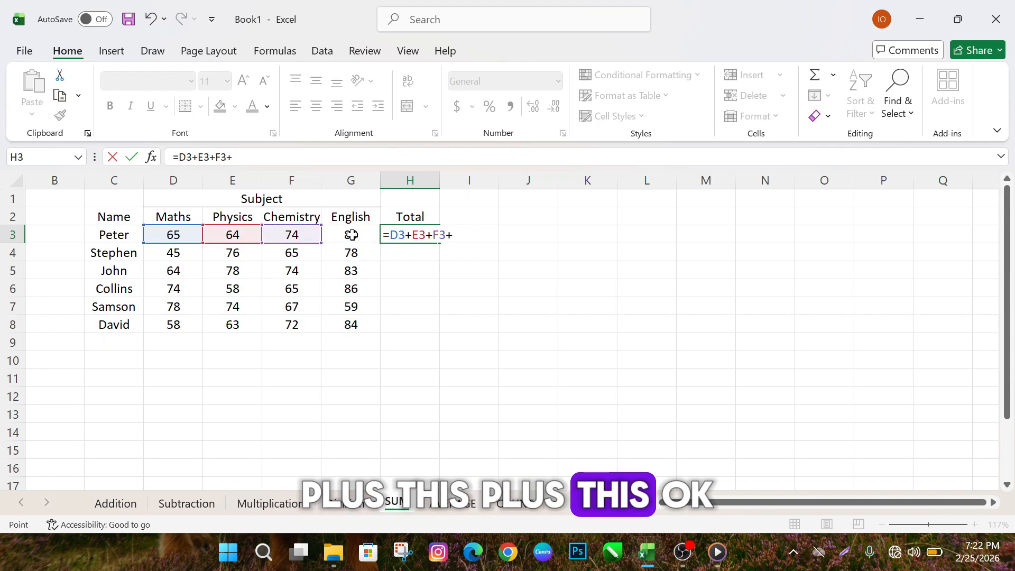
key("Return")
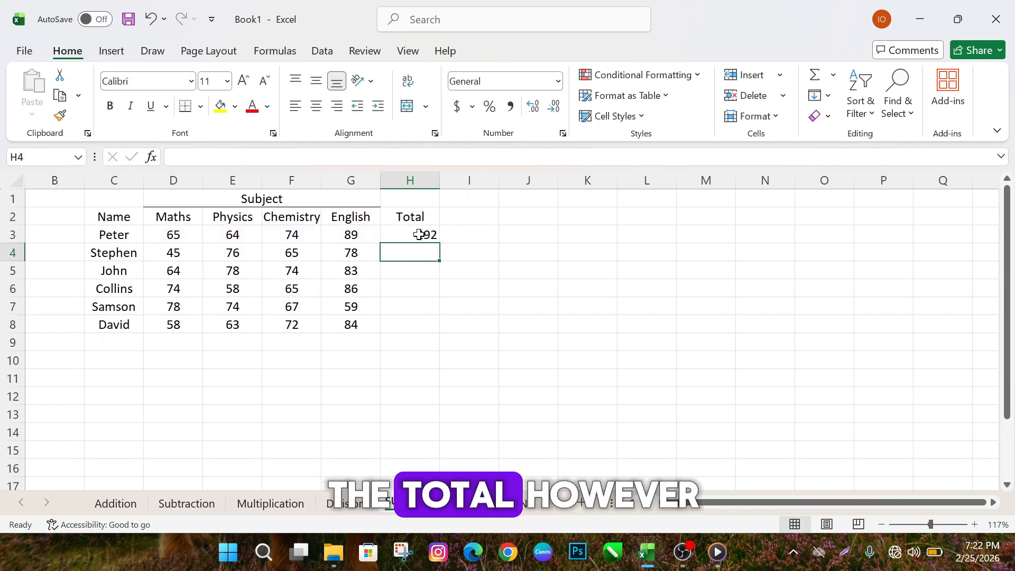
Step: Delete the cell-by-cell addition formula from H3, leaving the cell empty
left_click(420, 235)
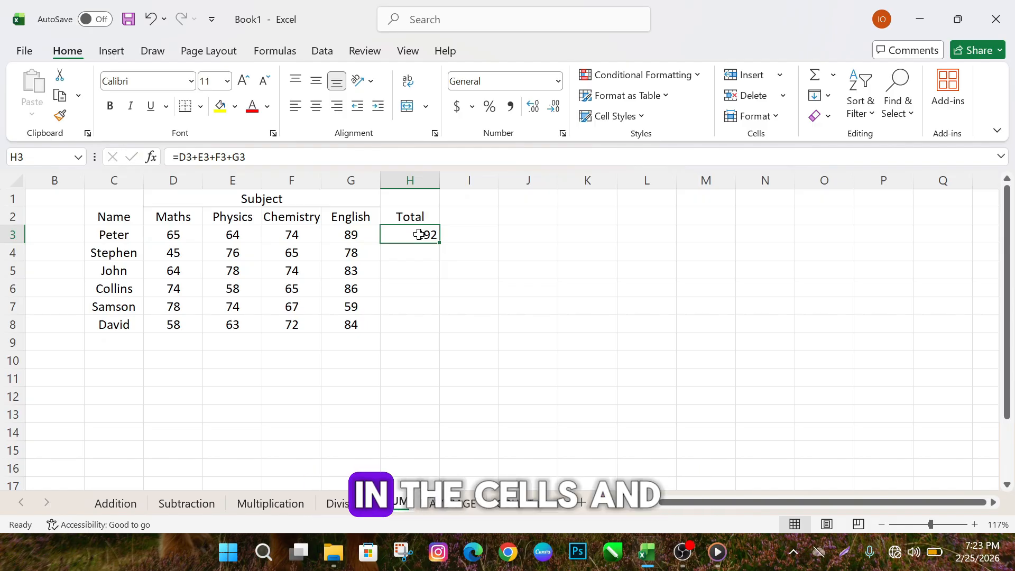
double_click(419, 234)
key("BackSpace")
key("BackSpace")
key("BackSpace")
key("BackSpace")
key("BackSpace")
key("BackSpace")
key("BackSpace")
key("BackSpace")
key("BackSpace")
key("BackSpace")
key("BackSpace")
key("BackSpace")
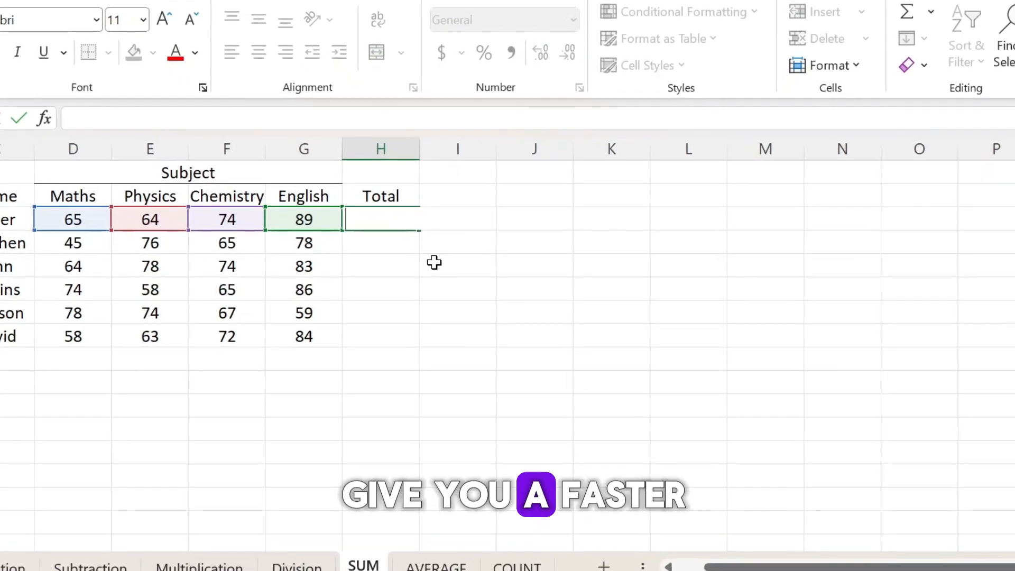
left_click(452, 268)
Step: Total the first student's scores in H3 with the formula =SUM(D3:G3)
left_click(375, 223)
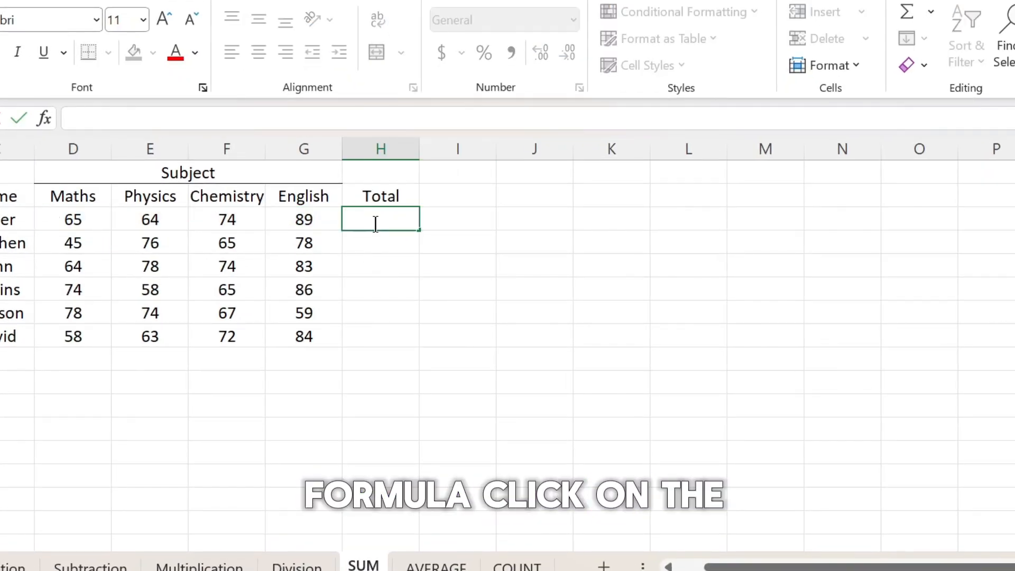
type("=sum")
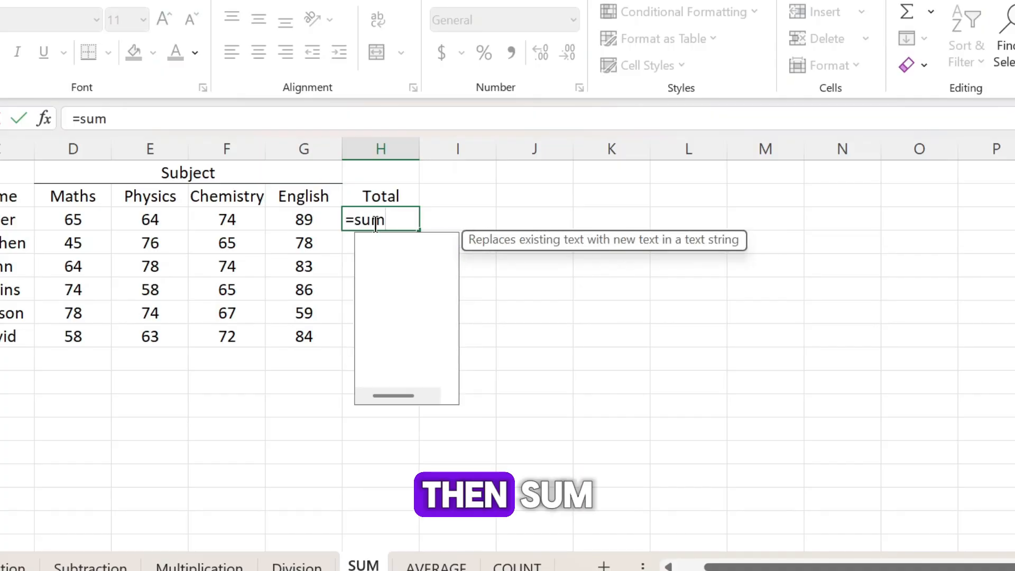
key("Tab")
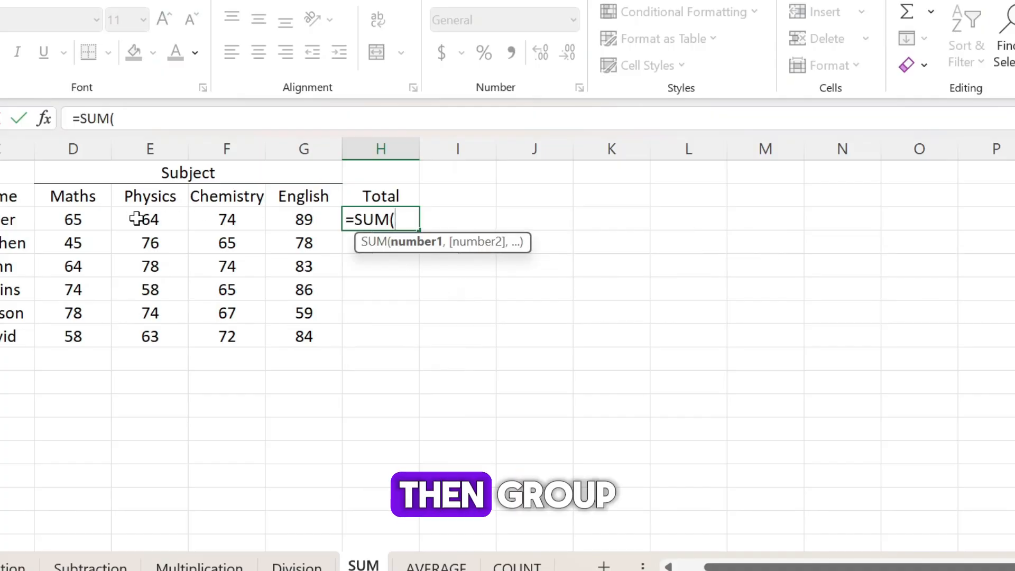
left_click_drag(100, 224, 293, 230)
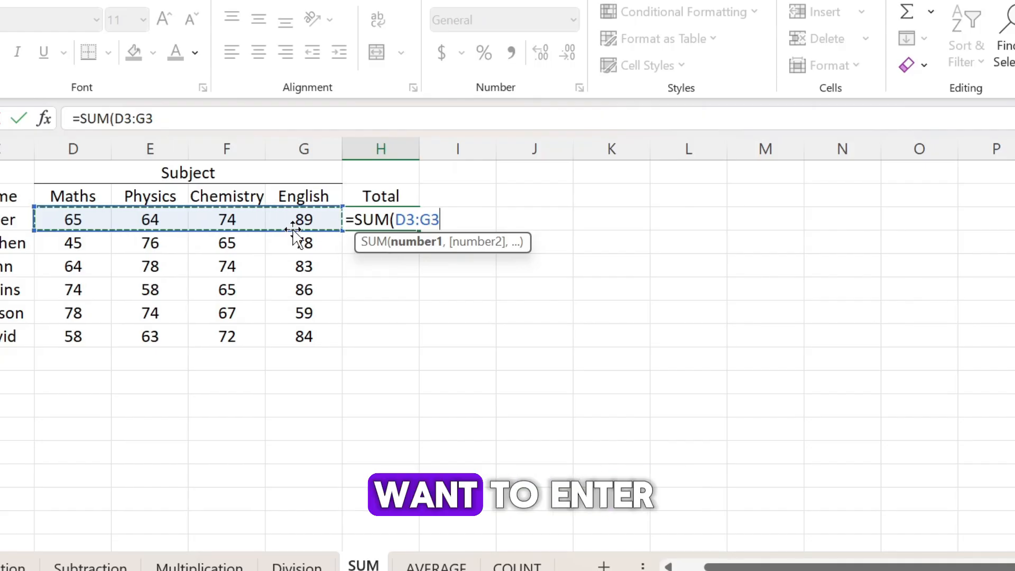
key("Return")
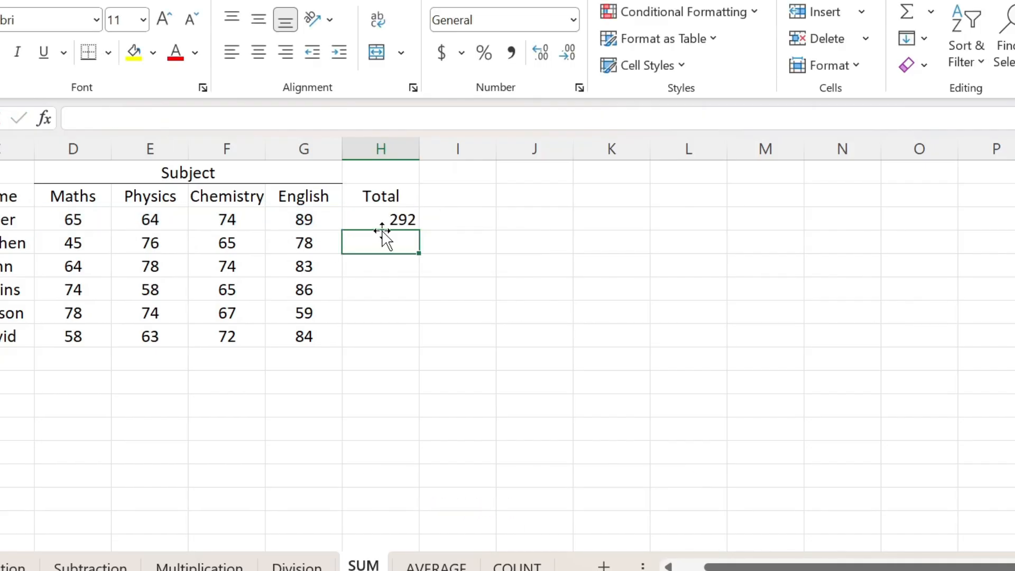
Step: Total the second student's scores in H4 by applying the SUM function to D4:G4
left_click(389, 222)
left_click(385, 251)
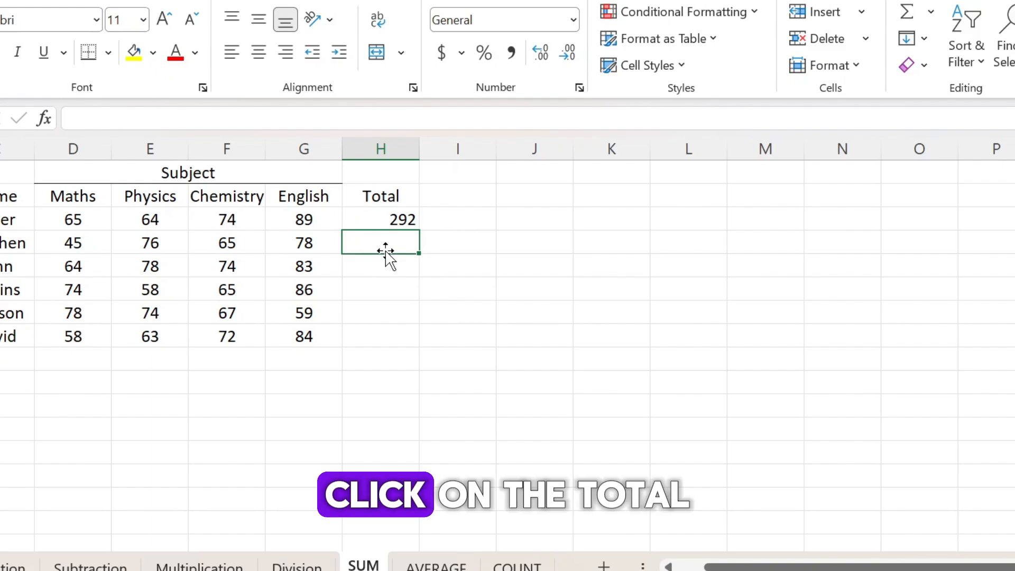
type("=")
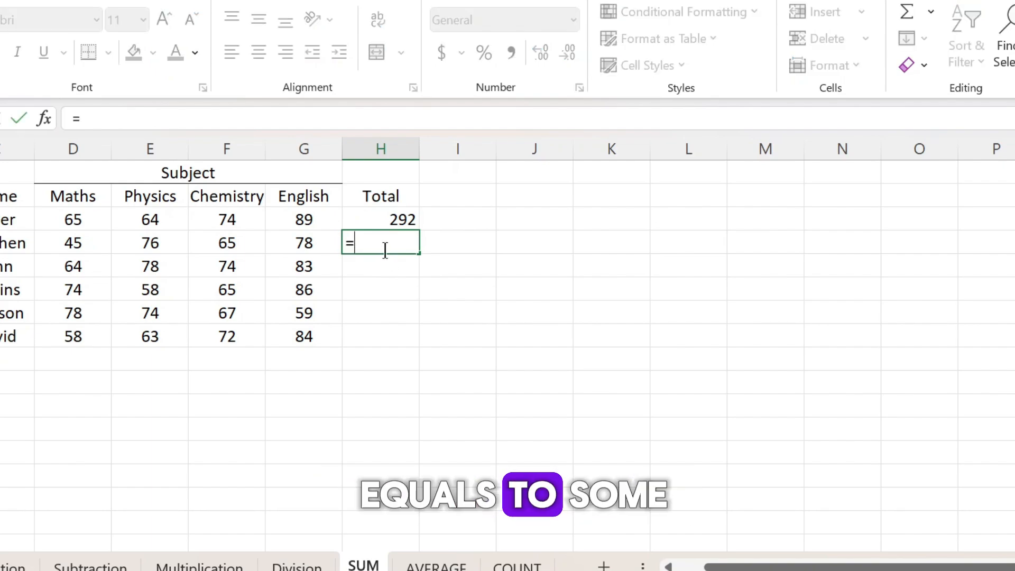
type("sum")
key("Tab")
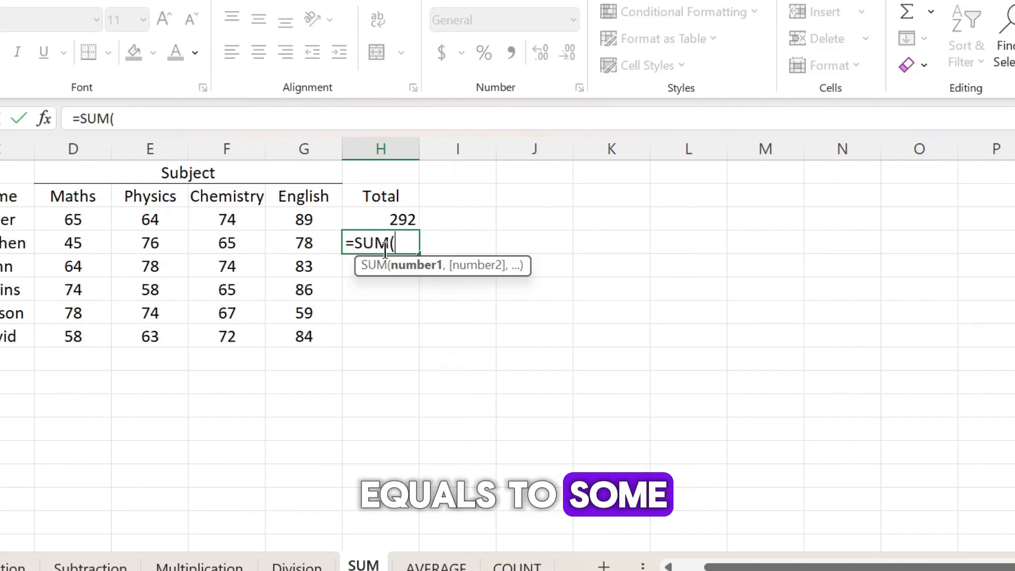
left_click_drag(66, 241, 294, 253)
key("Return")
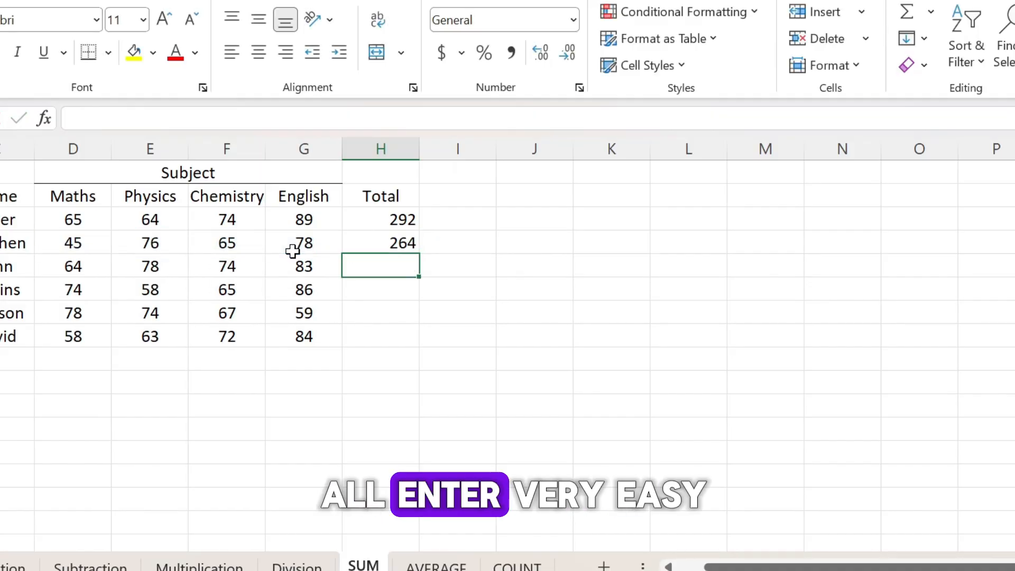
Step: Fill the SUM formula from H3 down through H8
left_click(379, 224)
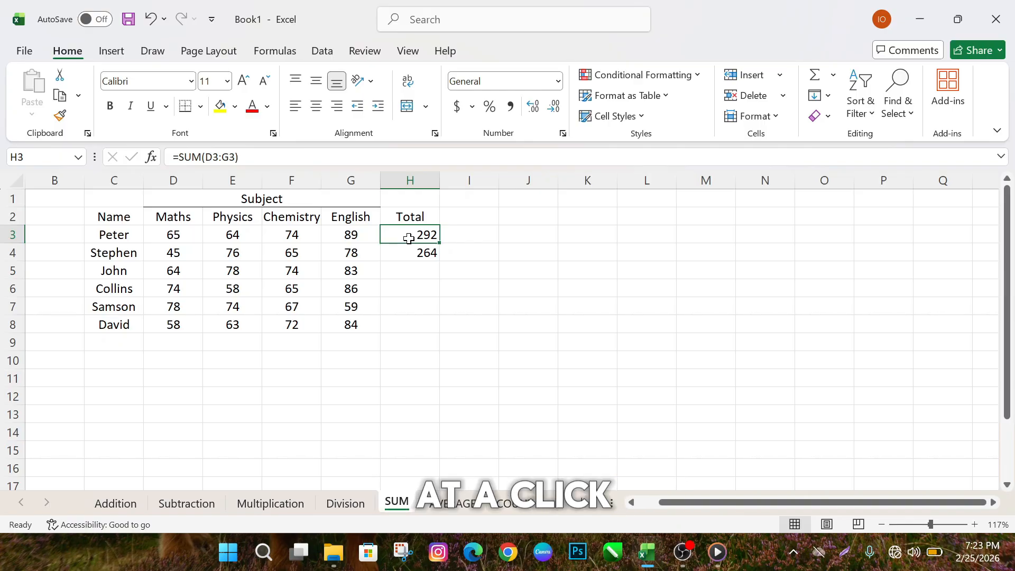
left_click_drag(439, 244, 443, 333)
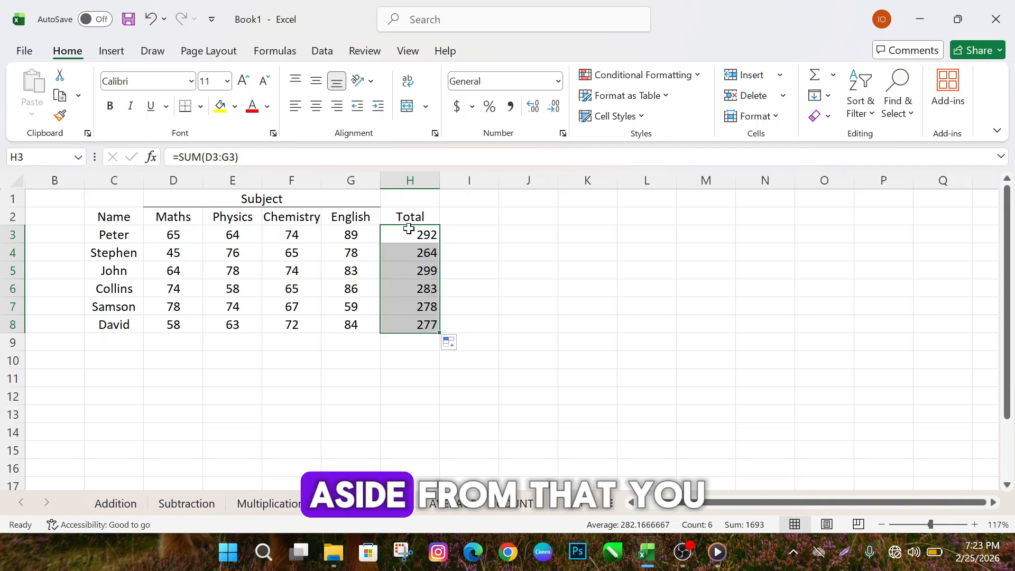
Step: Clear all the student totals in H3:H8
left_click_drag(406, 231, 408, 312)
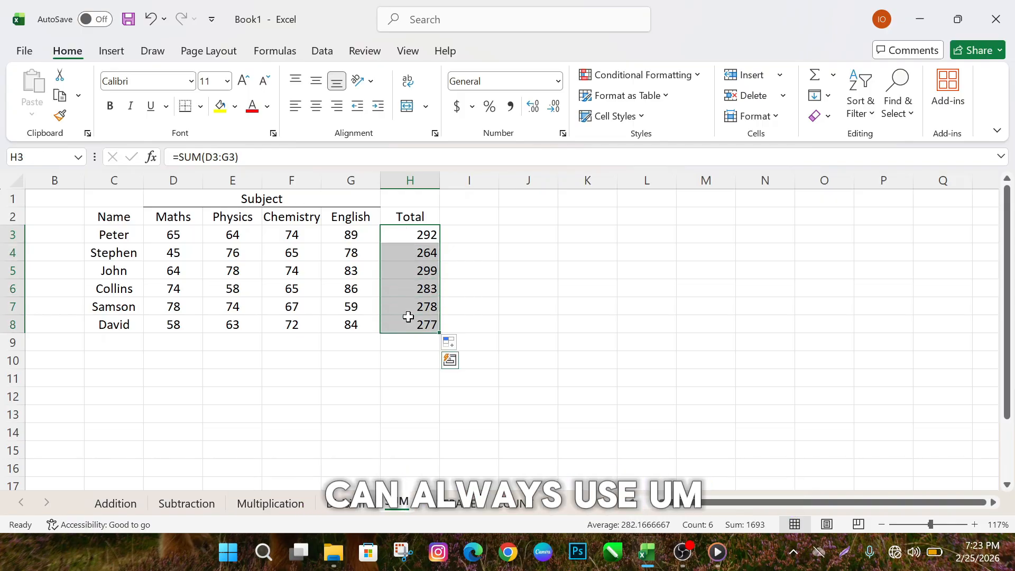
key("BackSpace")
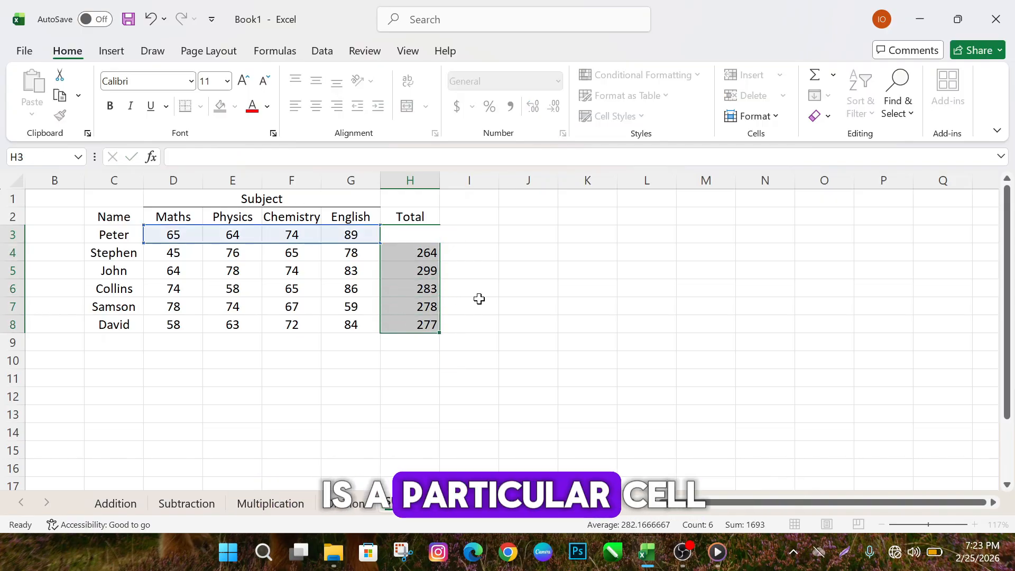
left_click(479, 300)
left_click_drag(415, 234, 414, 334)
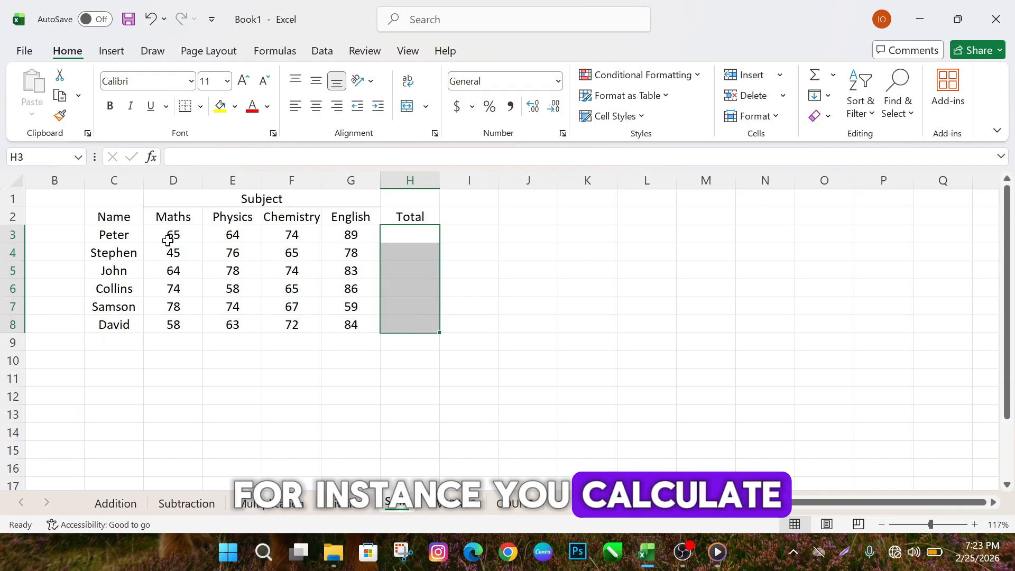
Step: Select D3:H3 and use AutoSum's Sum function to total the first student's scores in H3
left_click_drag(168, 235, 383, 241)
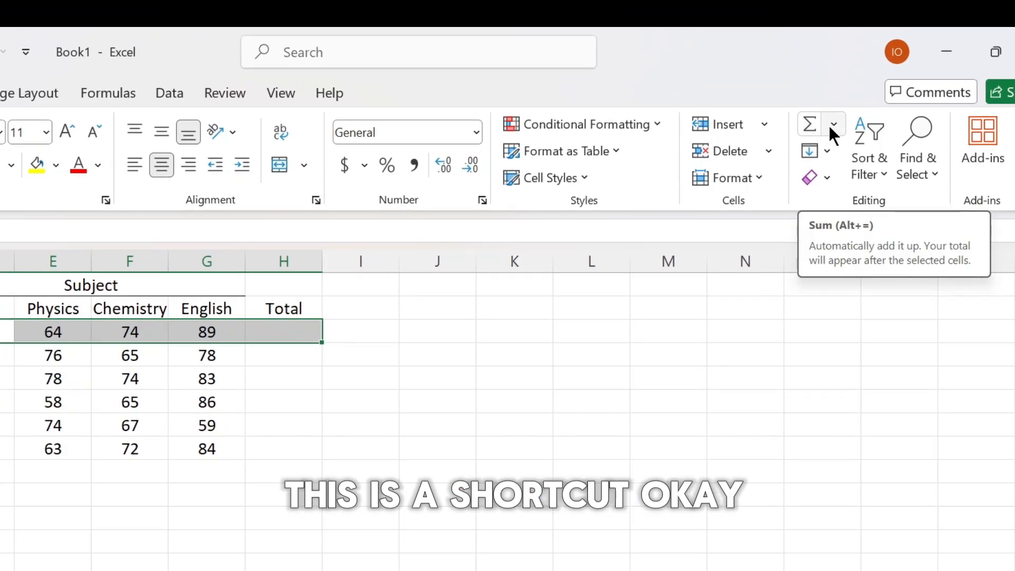
left_click(834, 125)
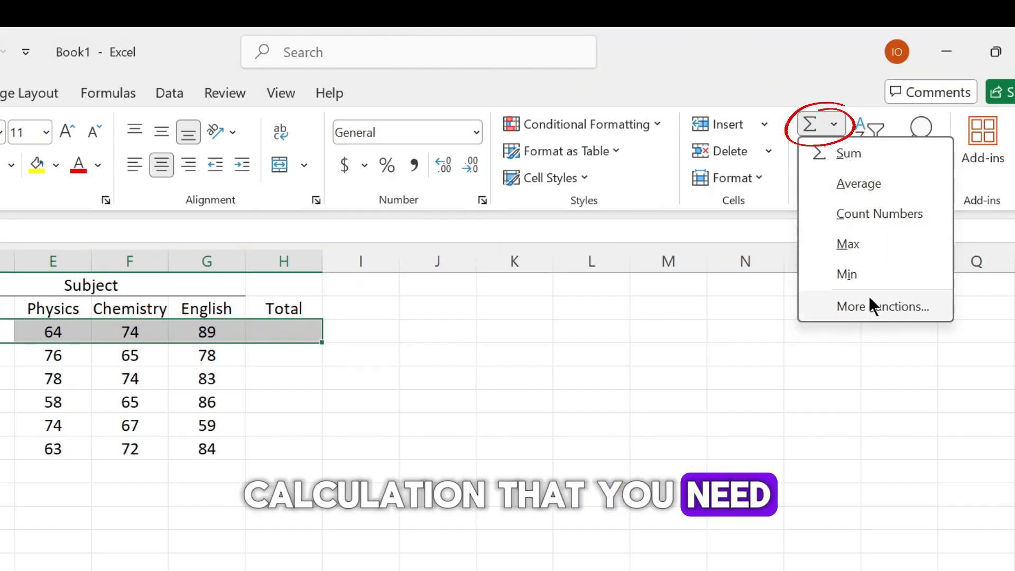
left_click(847, 153)
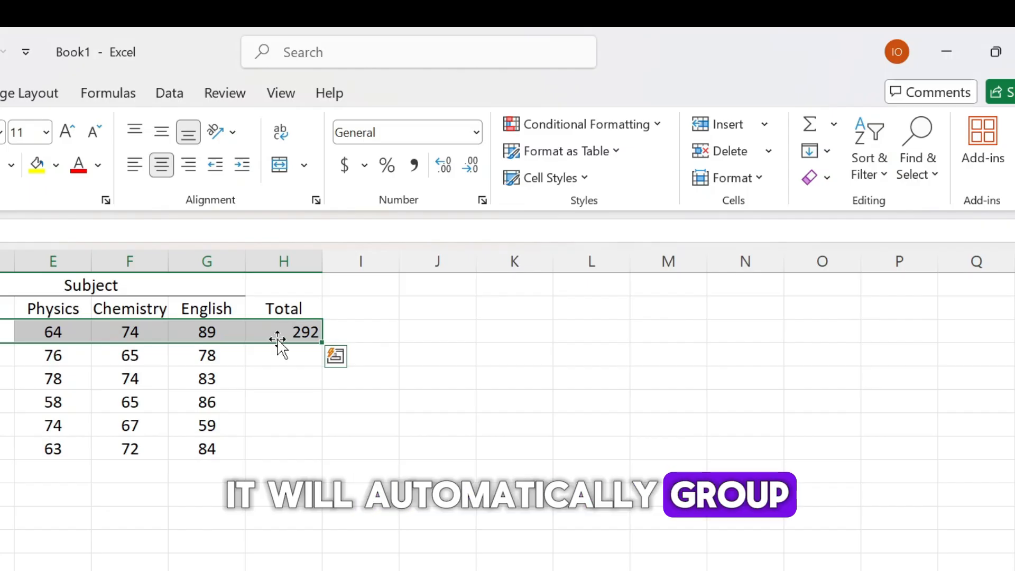
Step: Select D4:H4 and use AutoSum's Sum function to total the second student's scores in H4
left_click(93, 295)
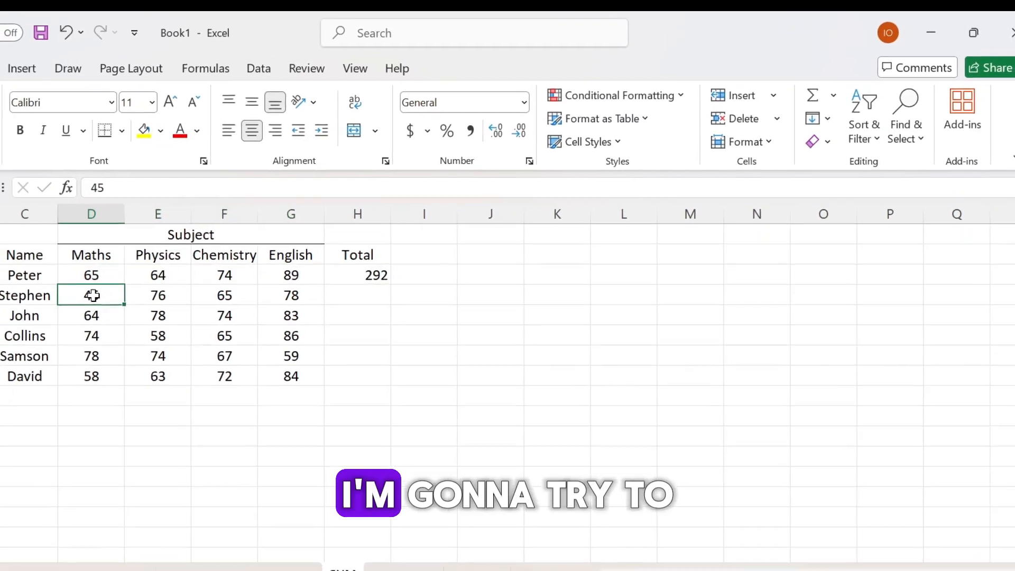
left_click_drag(92, 296, 351, 295)
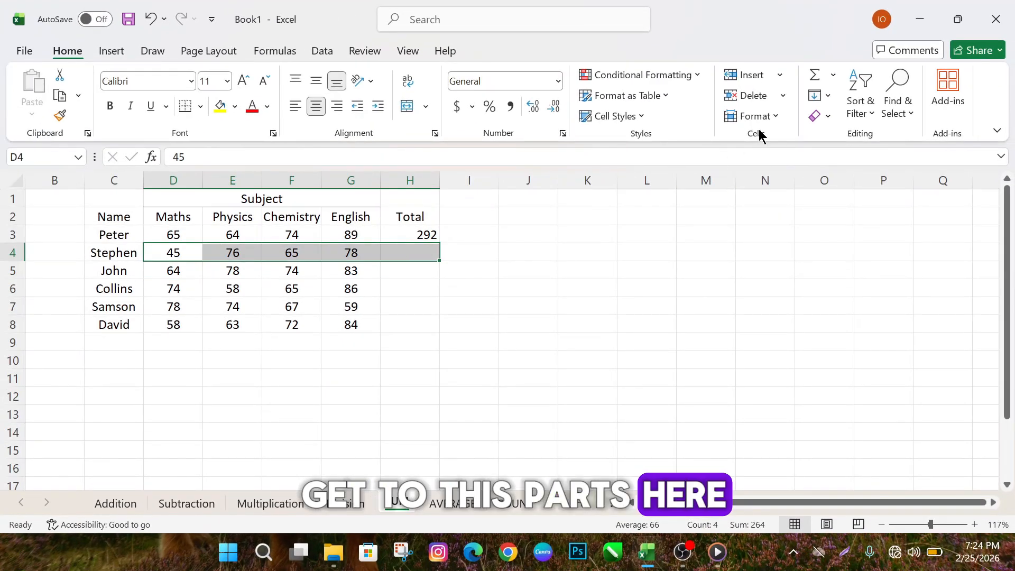
left_click(834, 75)
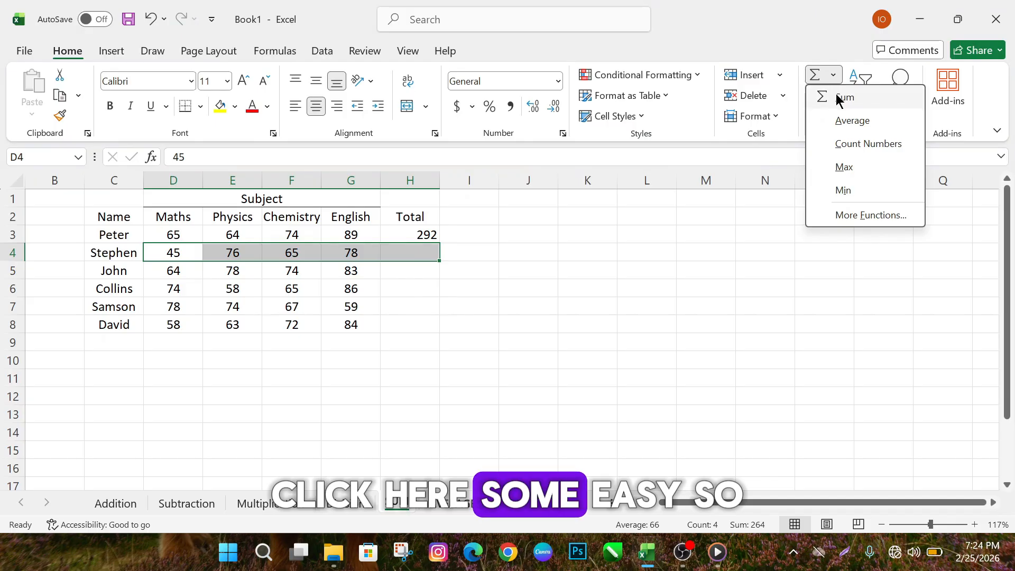
left_click(838, 100)
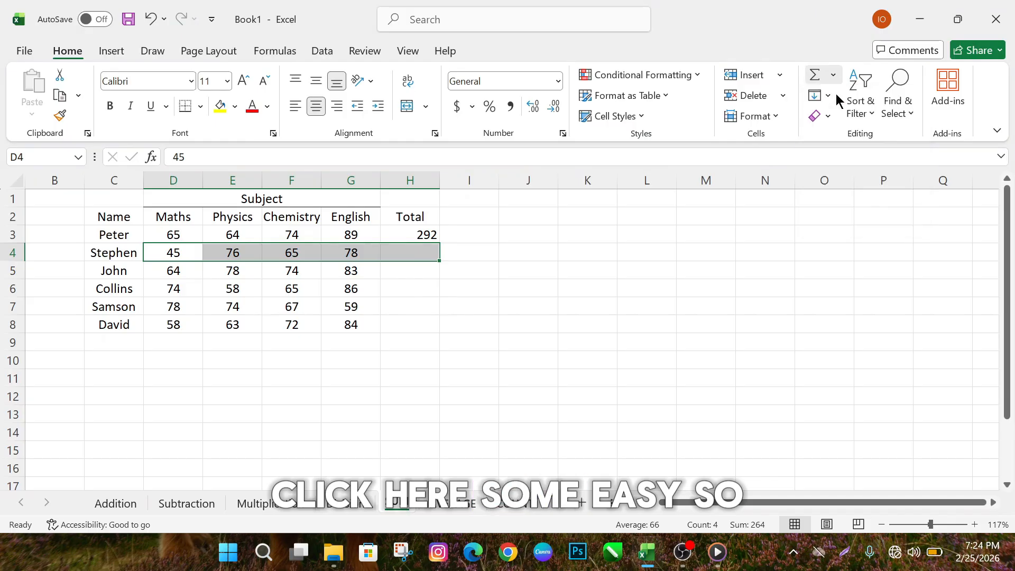
Step: Fill the SUM formula from H3 down through H8 to total every student's scores
left_click(407, 234)
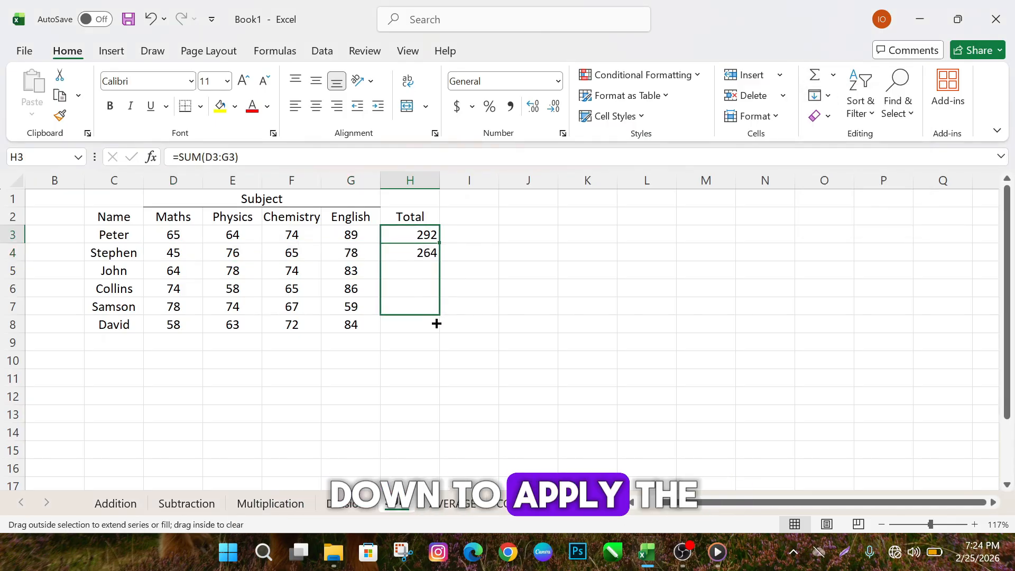
left_click_drag(437, 330, 437, 330)
left_click(476, 320)
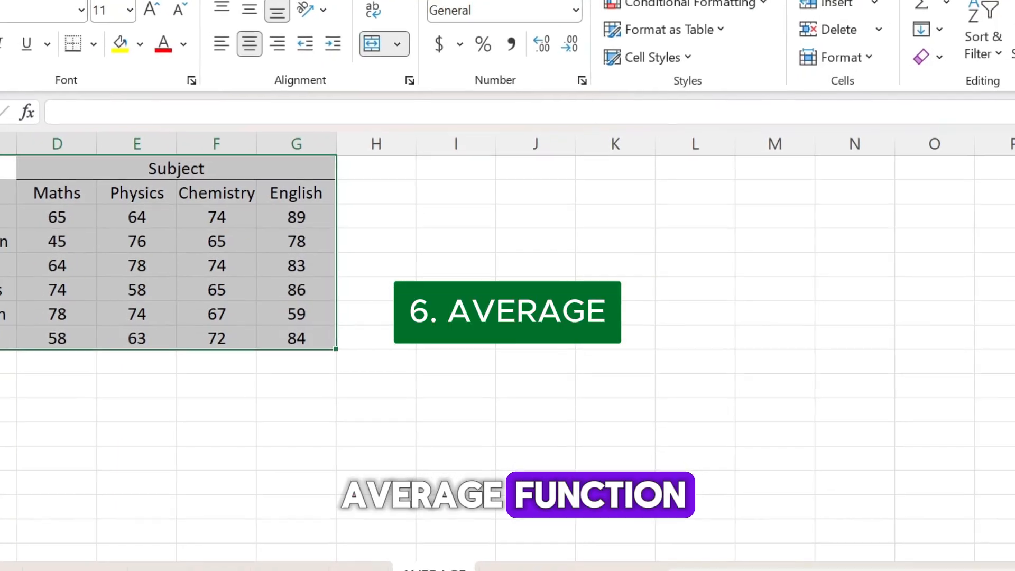
left_click(381, 220)
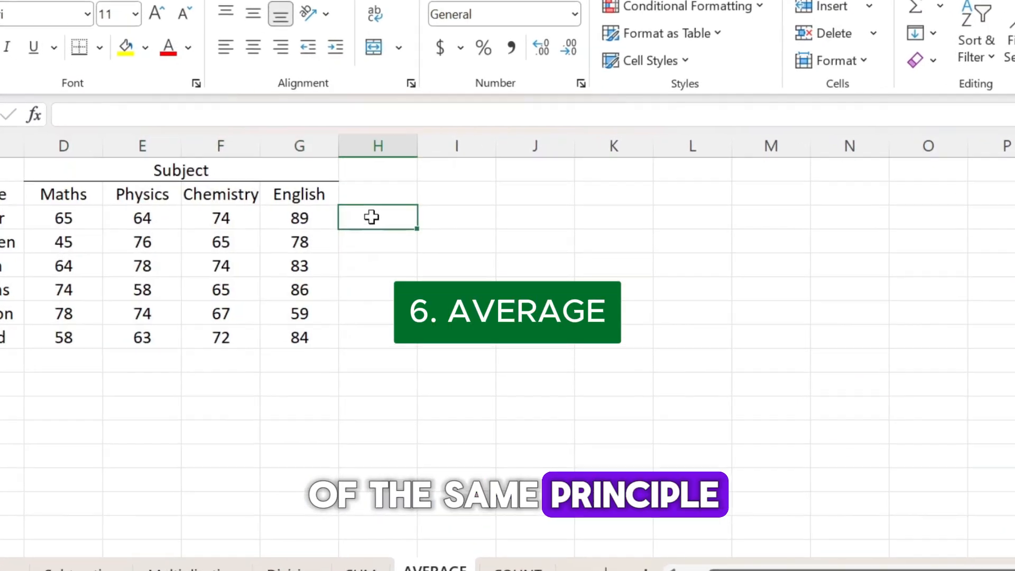
type("=")
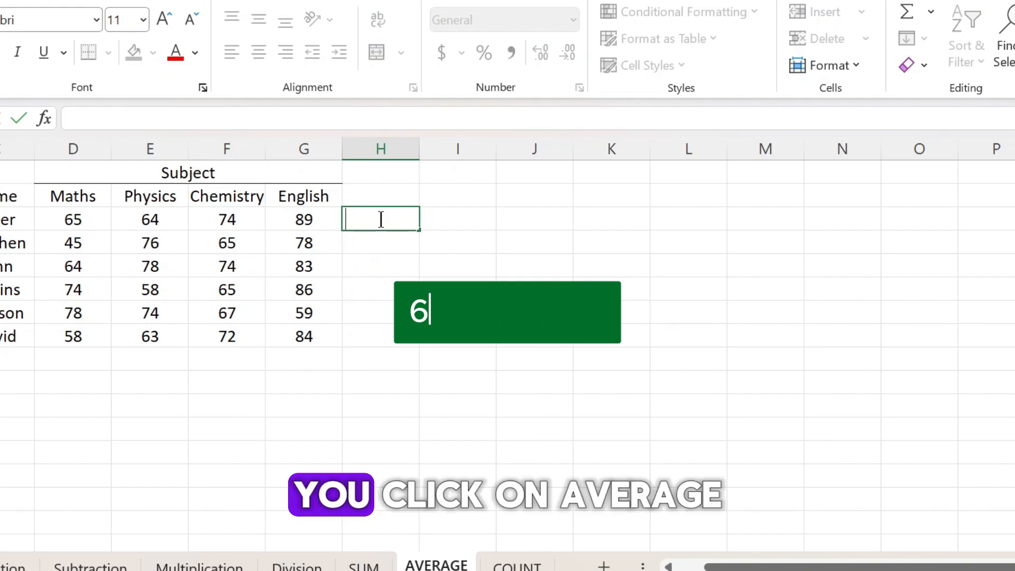
type("aver")
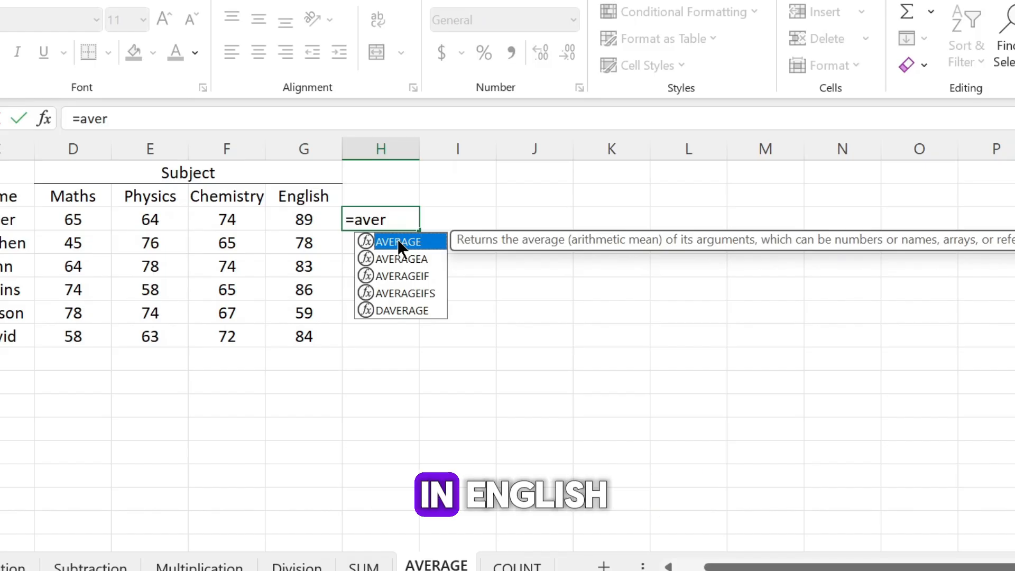
key("Escape")
key("BackSpace")
key("BackSpace")
key("Escape")
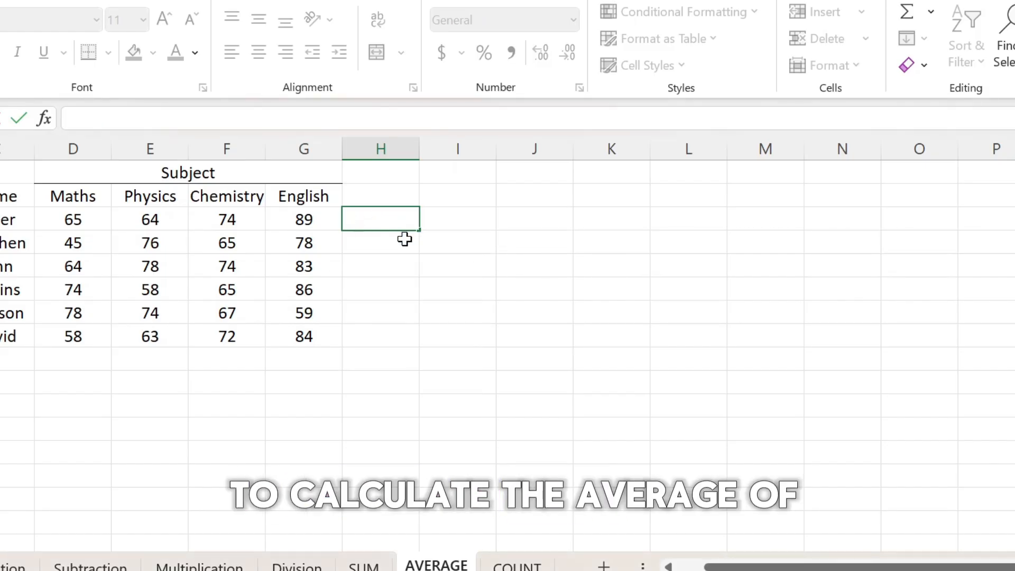
left_click(465, 228)
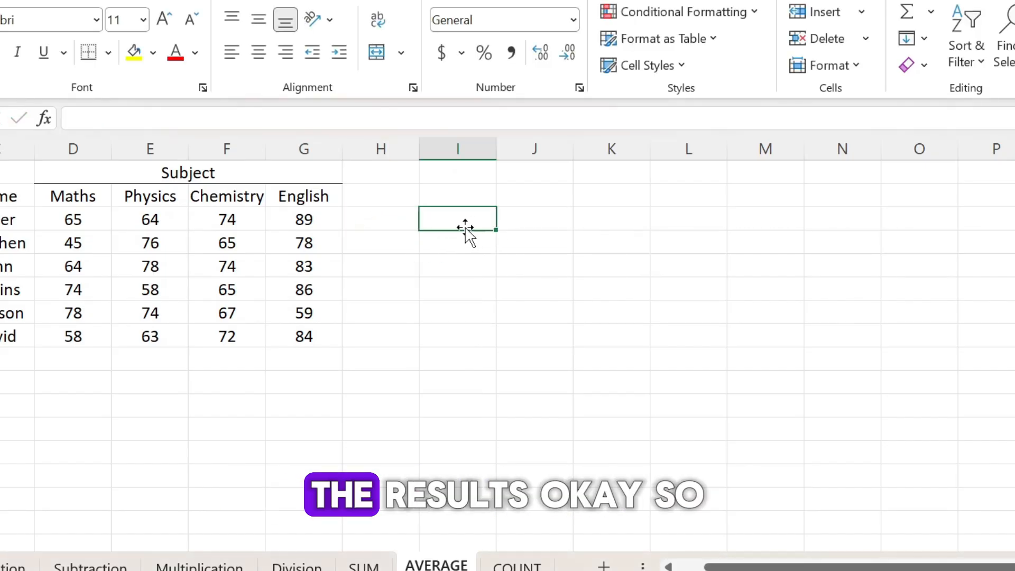
Step: On the AVERAGE sheet, average the first student's scores in H3 by applying the AVERAGE function to D3:G3
left_click(369, 220)
type("=a")
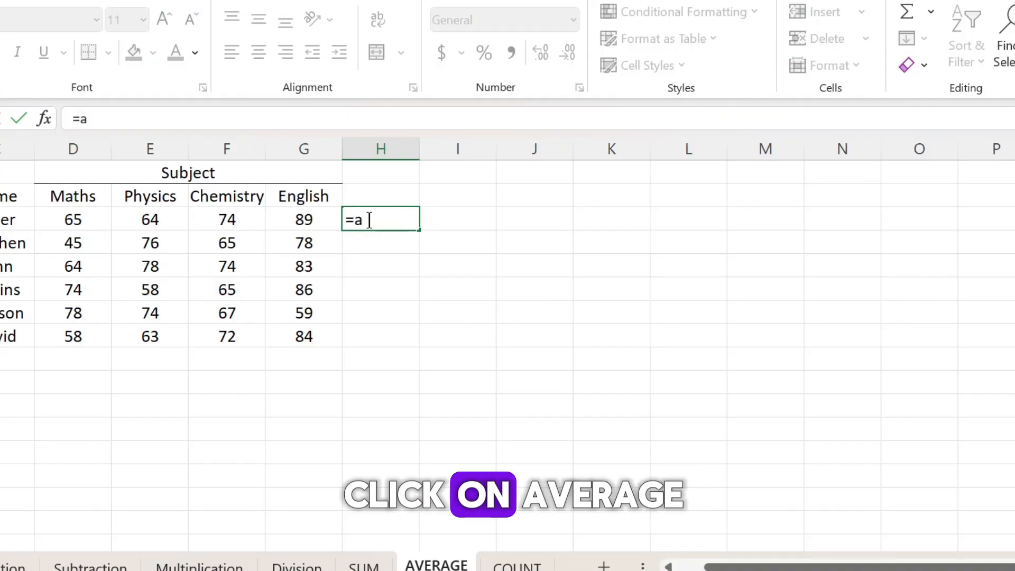
type("verag")
double_click(391, 242)
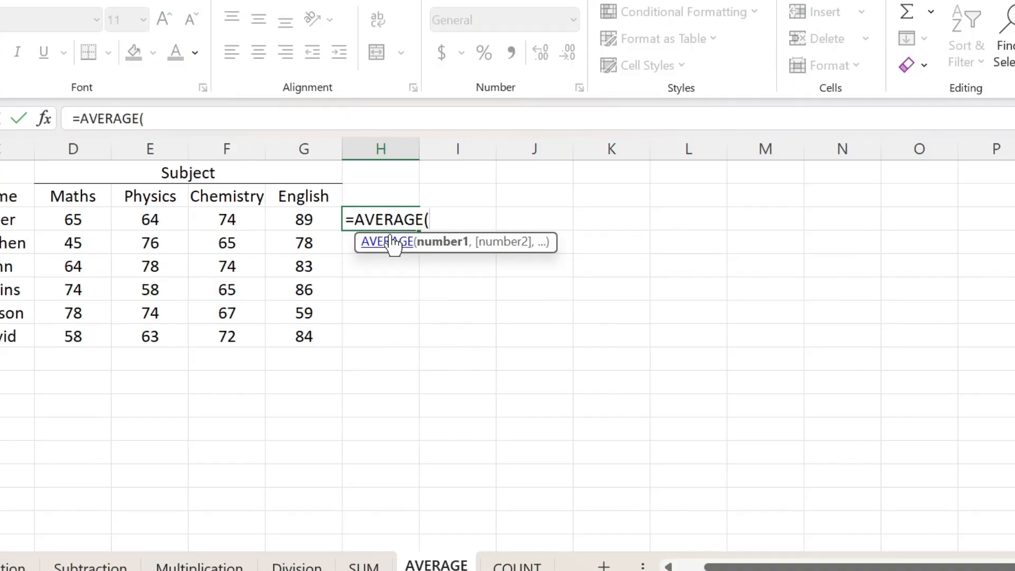
left_click_drag(71, 220, 290, 221)
key("Return")
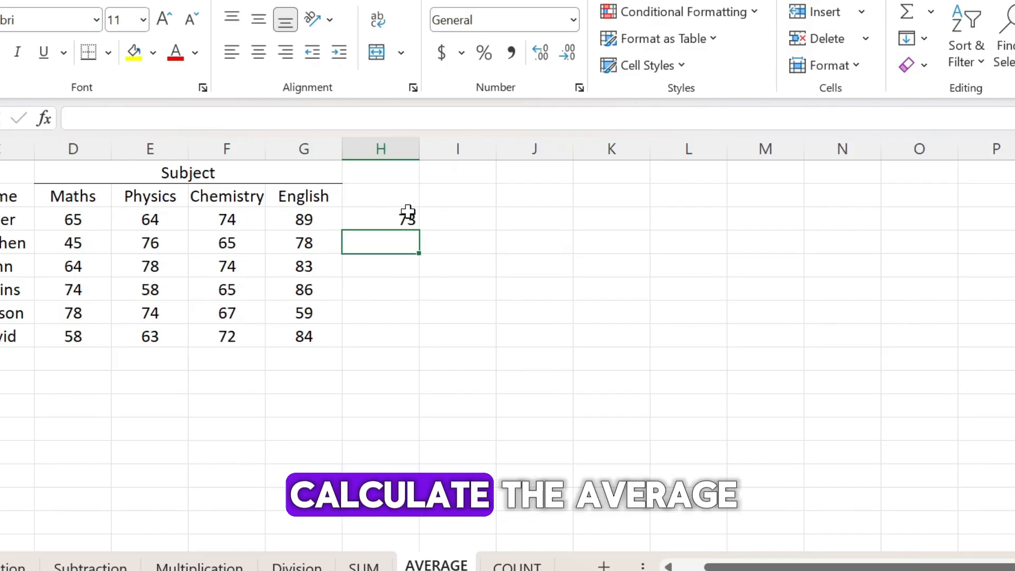
left_click(387, 222)
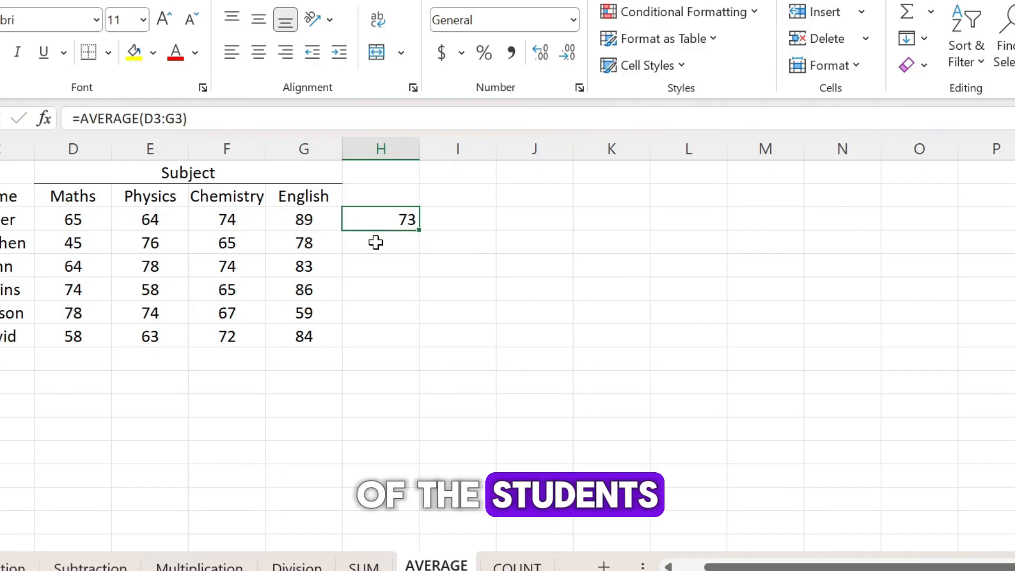
Step: Average the second student's scores in H4 by applying the AVERAGE function to D4:G4
left_click(376, 243)
type("=ave")
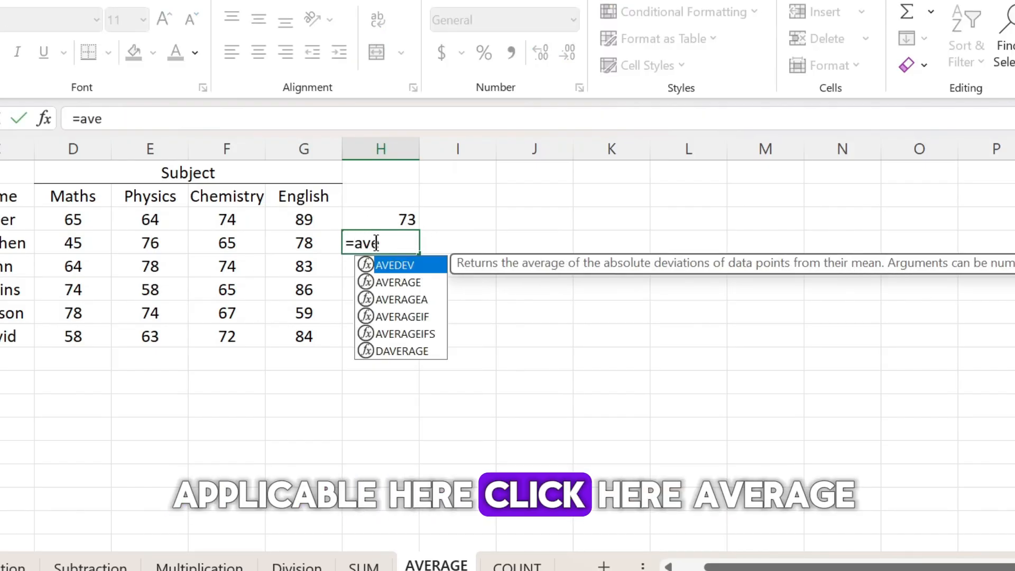
type("r")
key("Tab")
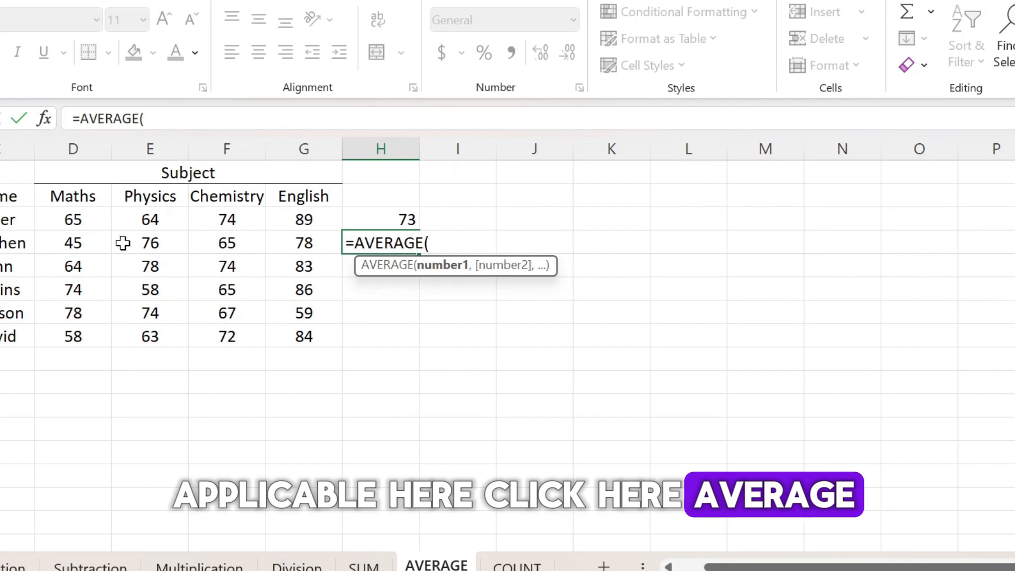
left_click_drag(75, 242, 301, 243)
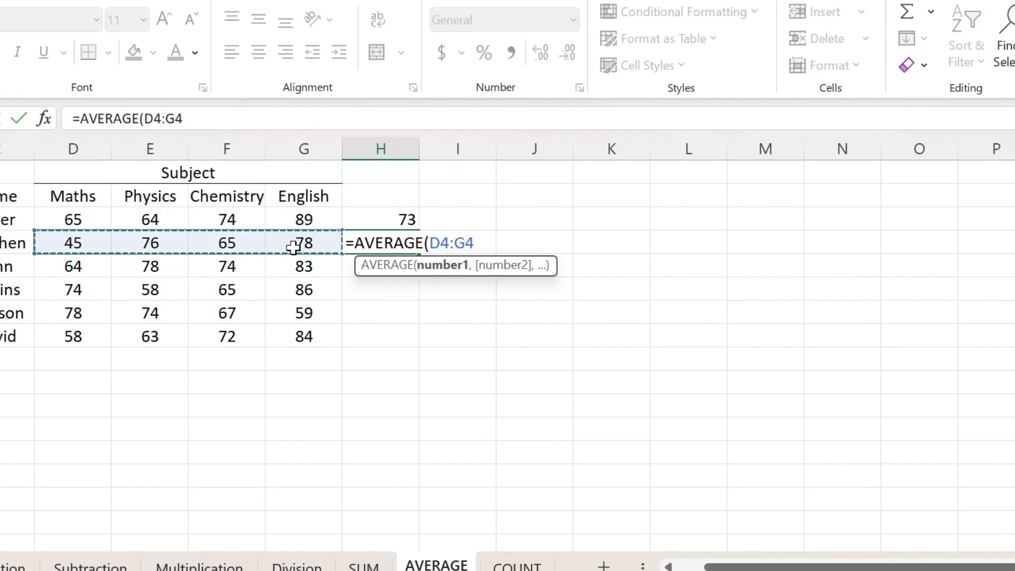
key("Return")
Step: Try filling the AVERAGE formula from H3 down through H8, and undo the fill
left_click(407, 225)
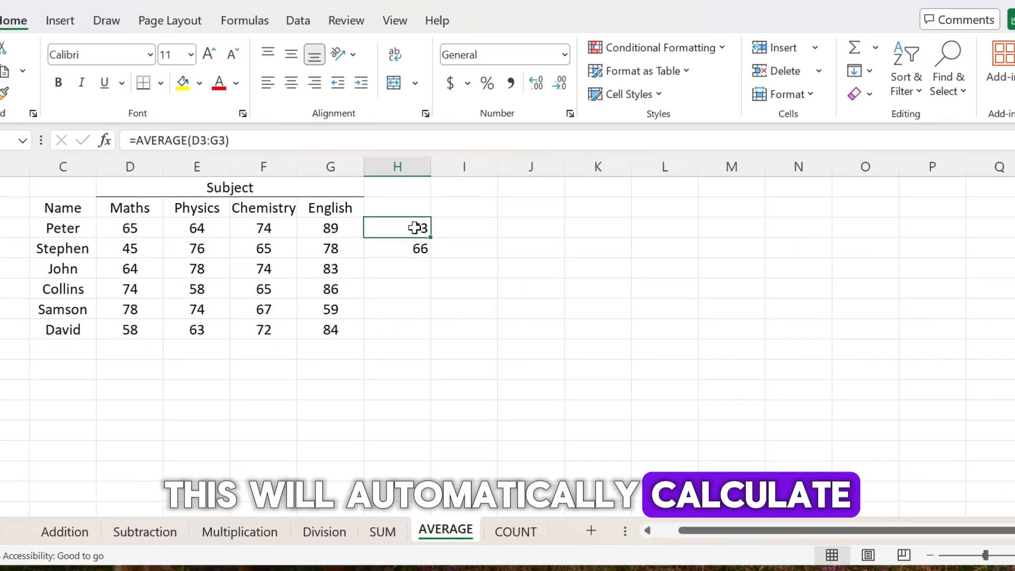
left_click_drag(422, 233, 439, 334)
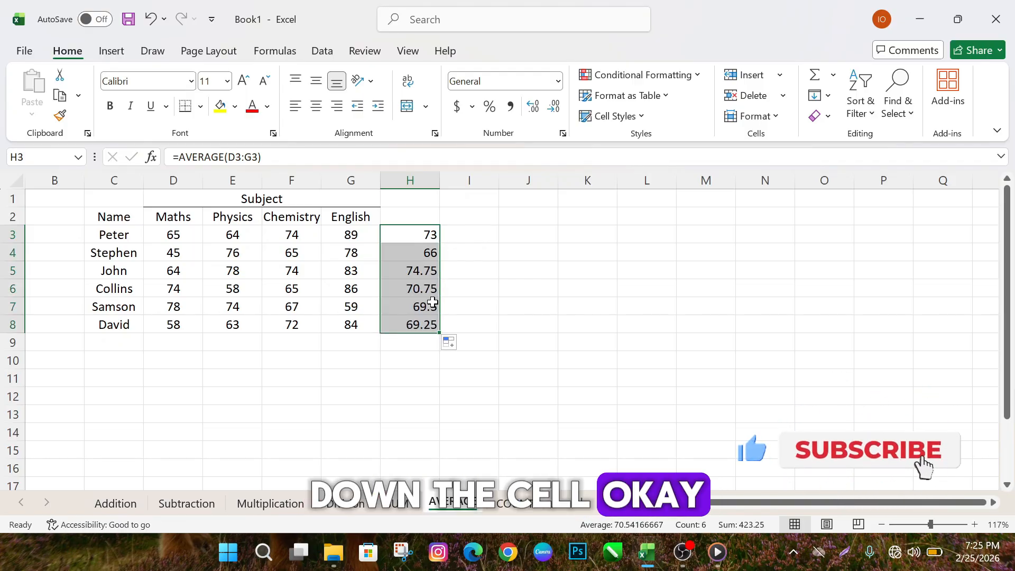
key("ctrl+z")
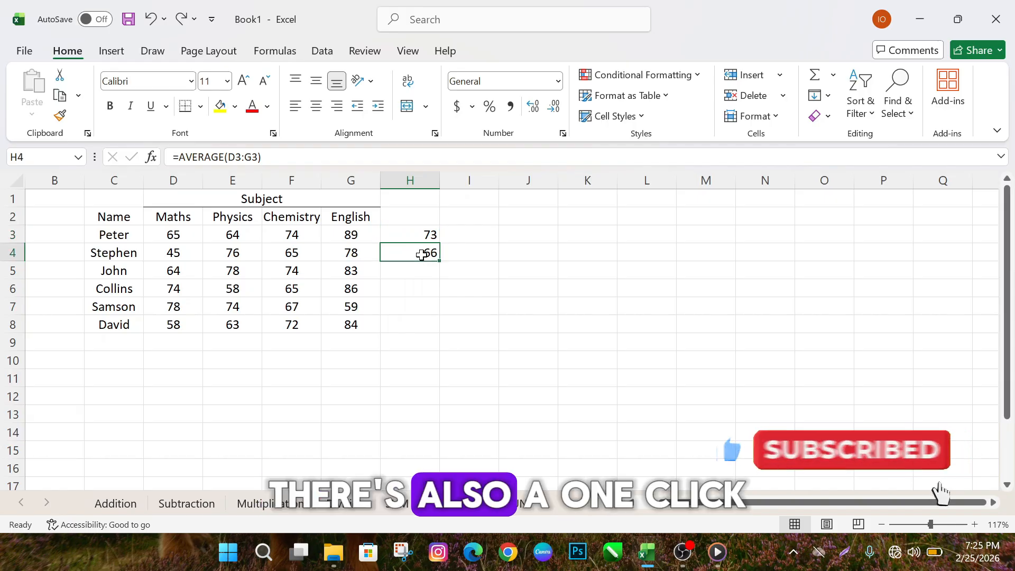
Step: Clear the student averages in H3 and H4
key("BackSpace")
left_click(453, 237)
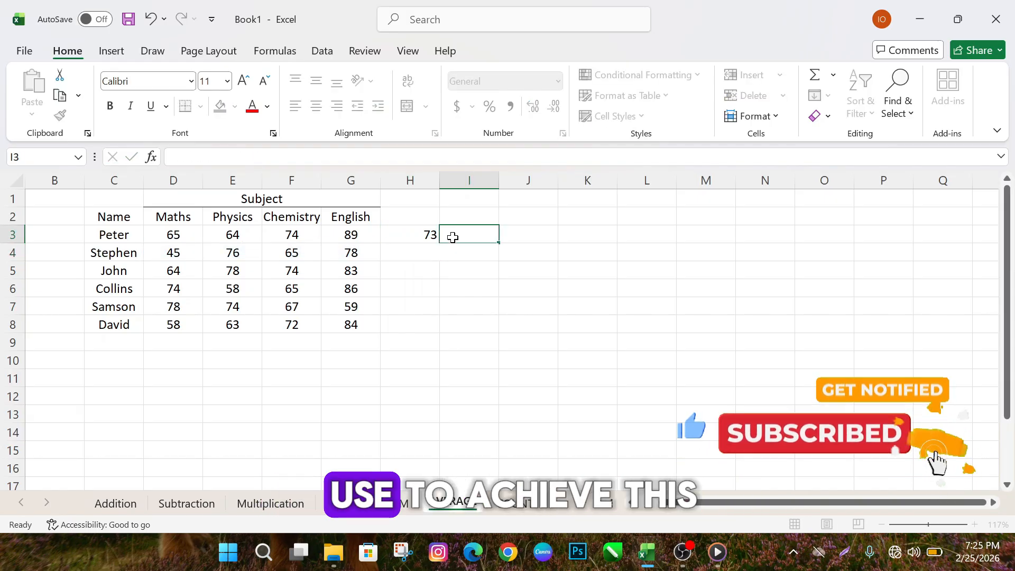
key("BackSpace")
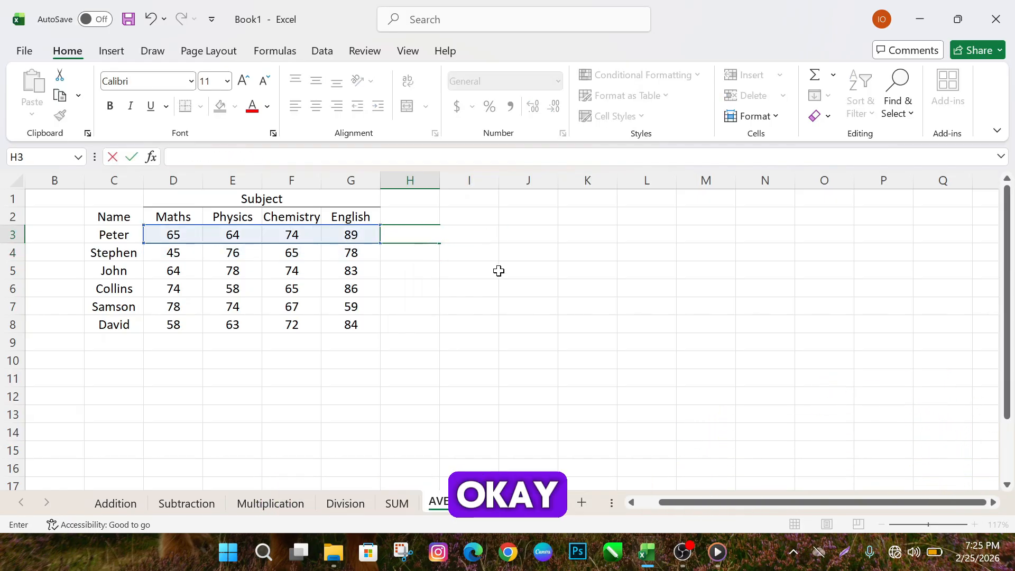
left_click(499, 270)
Step: Select D3:H3, use AutoSum's Average function to get the first student's average in H3, and fill the formula down through H8
left_click_drag(173, 235, 365, 245)
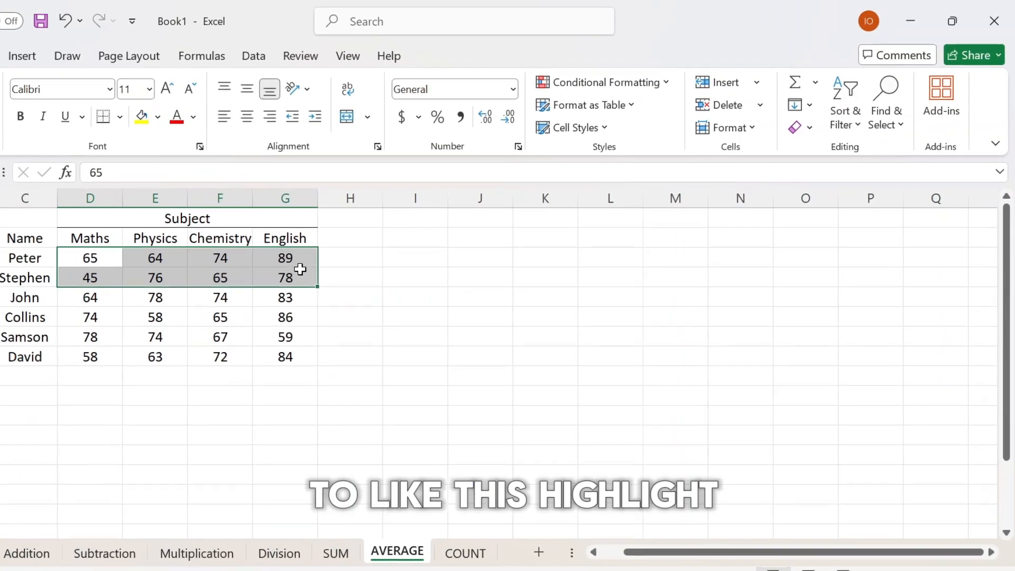
left_click_drag(301, 270, 333, 260)
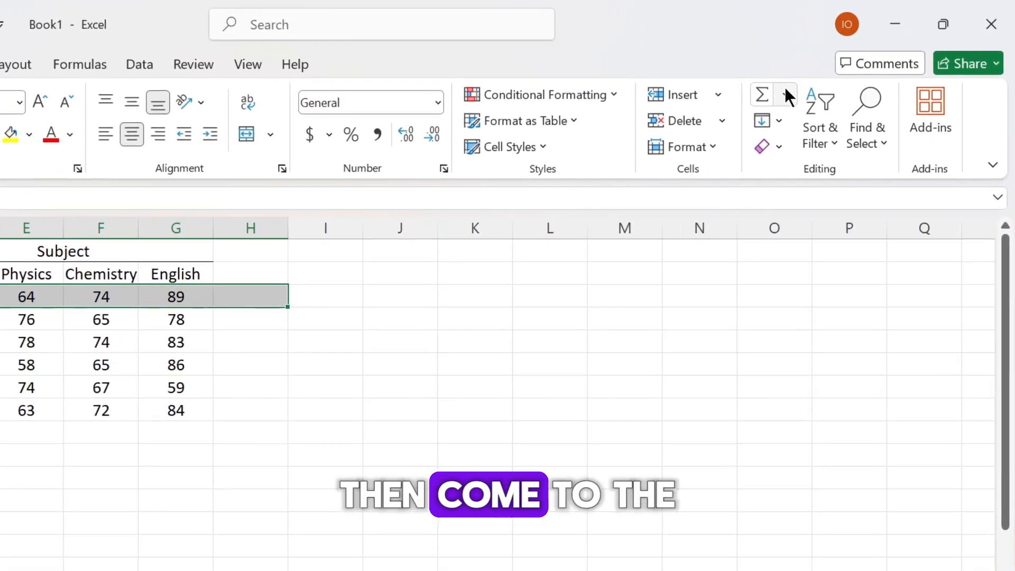
left_click(786, 95)
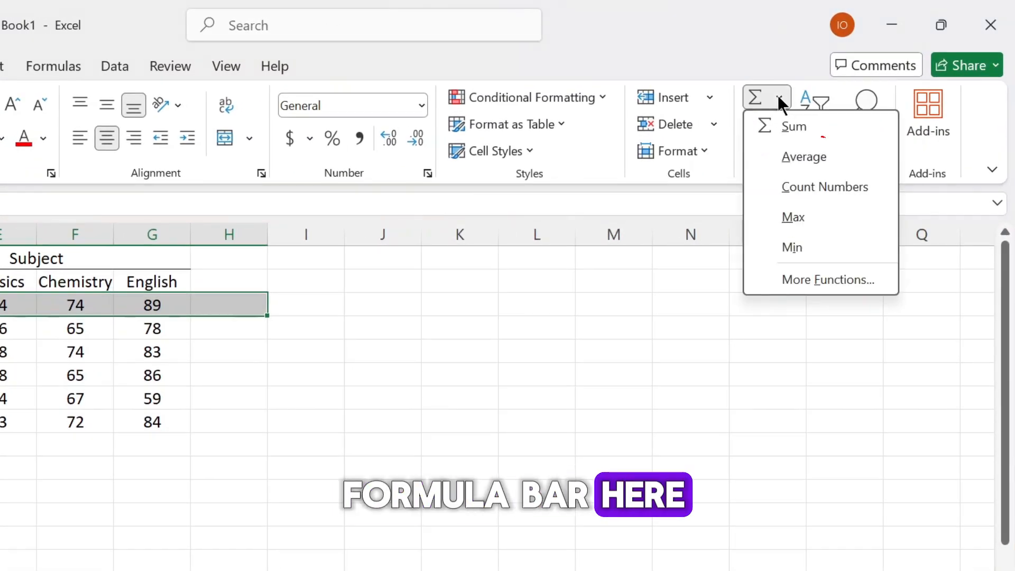
left_click(796, 151)
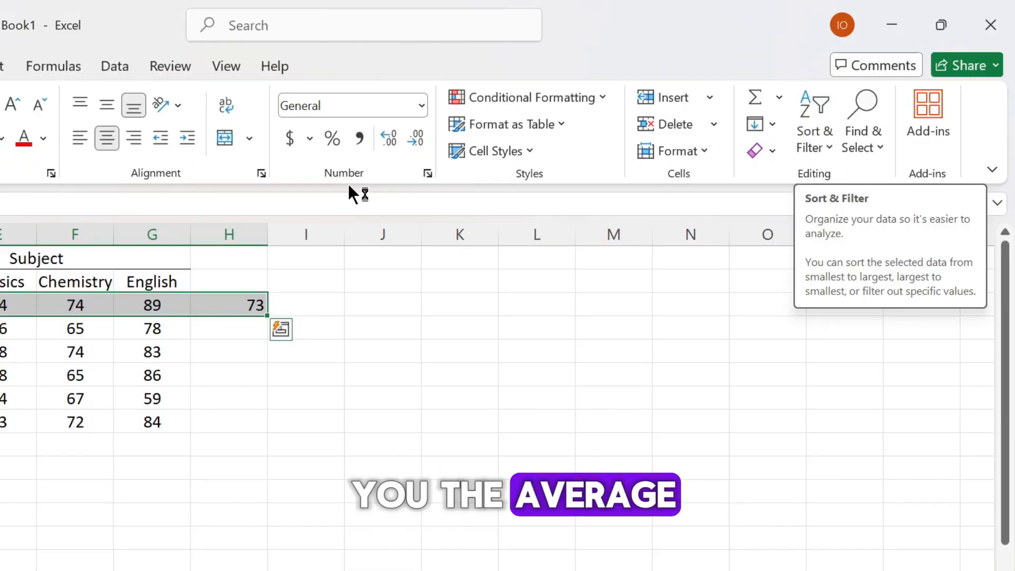
left_click(222, 304)
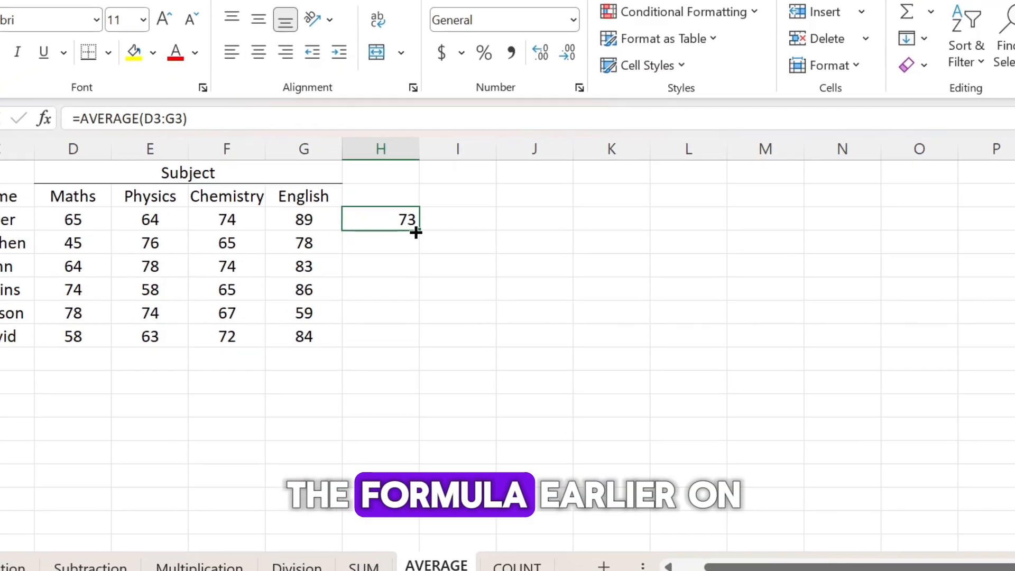
left_click_drag(416, 231, 424, 349)
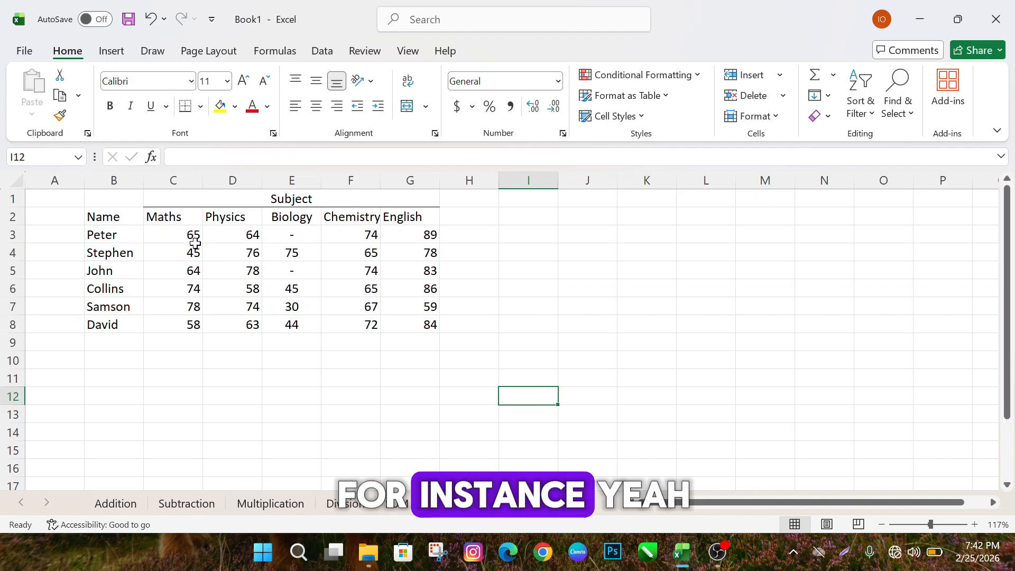
Step: On the COUNT sheet, examine the Biology column and the first student's scores in C3:G3
left_click(286, 168)
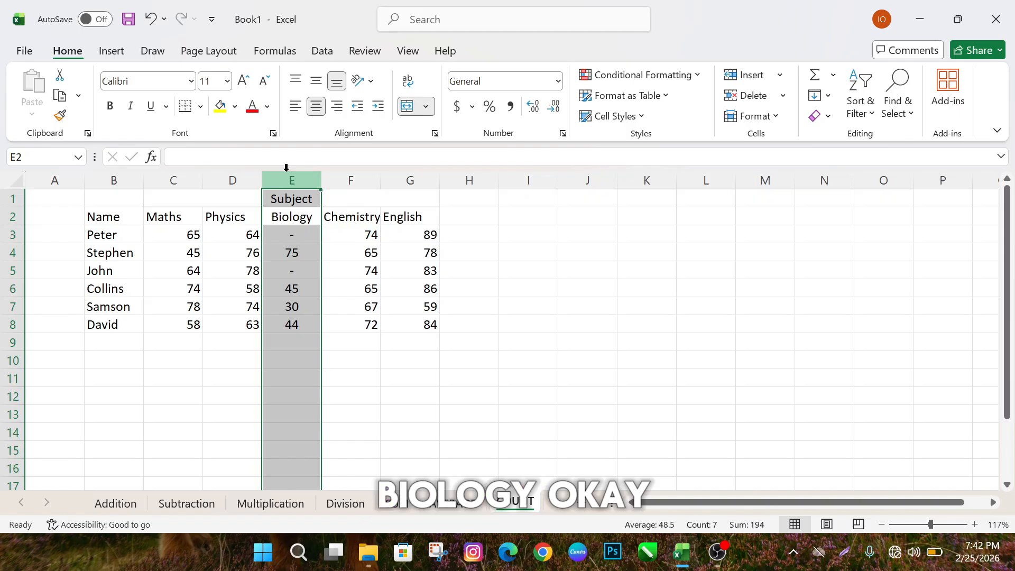
left_click(430, 235)
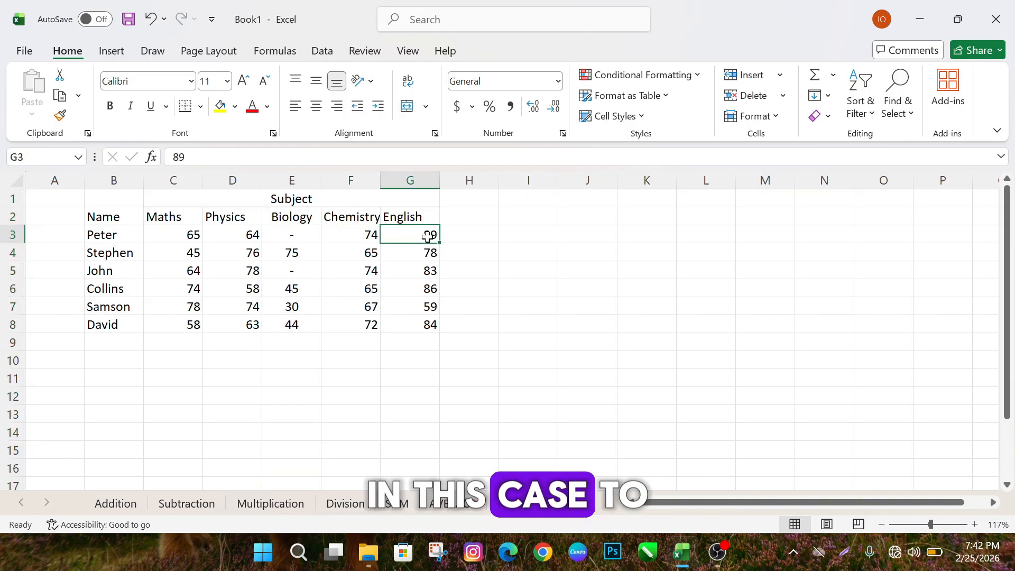
left_click(455, 235)
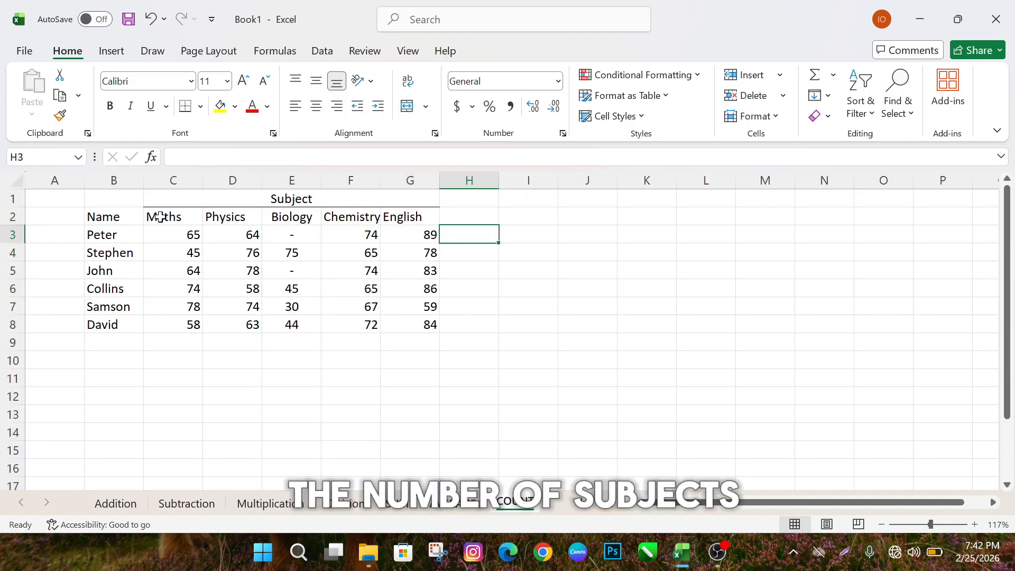
left_click_drag(161, 231, 404, 233)
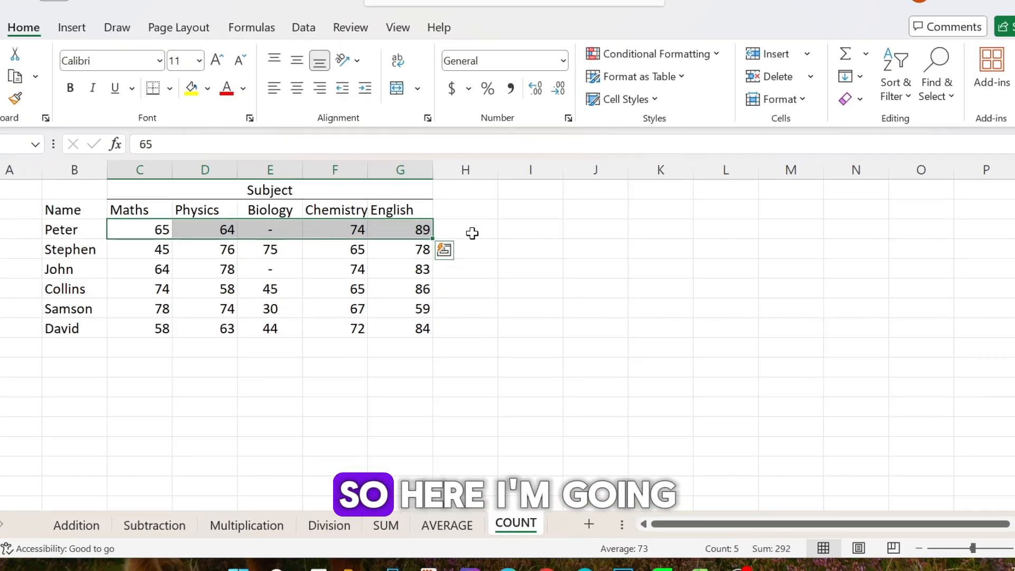
Step: Enter a COUNT formula in H3 covering the first student's scores in C3:G3
left_click(468, 234)
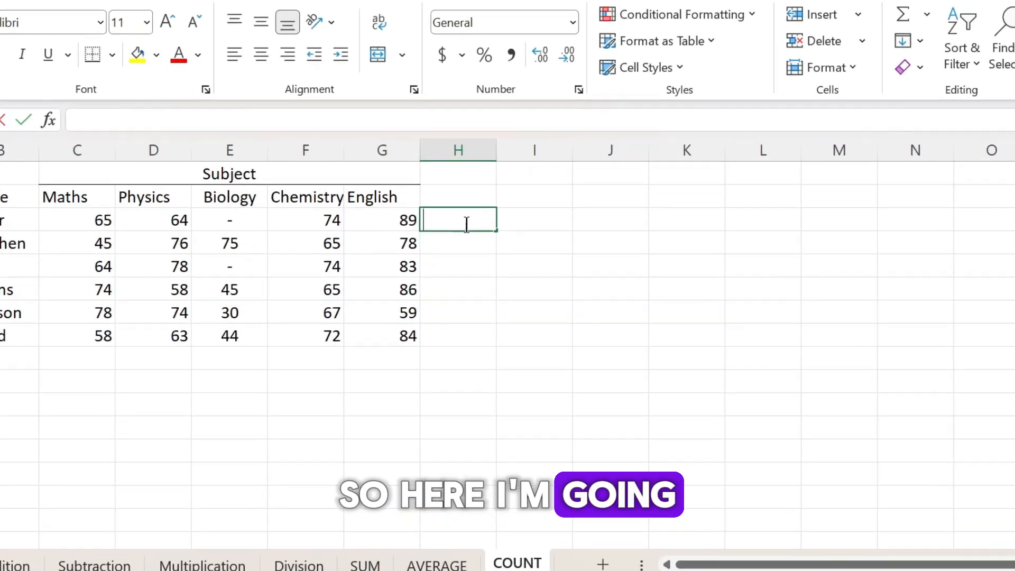
type("=count")
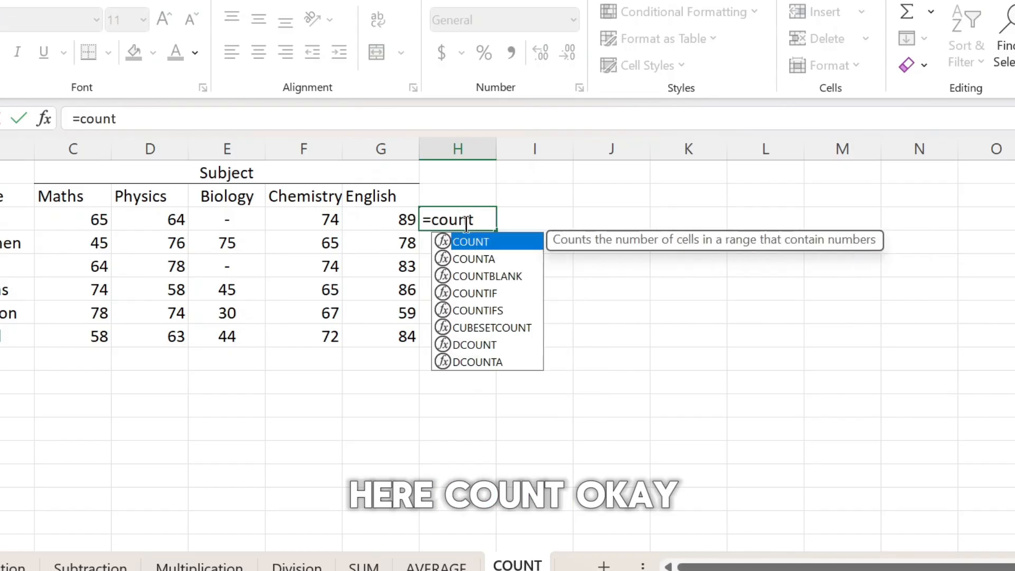
key("Tab")
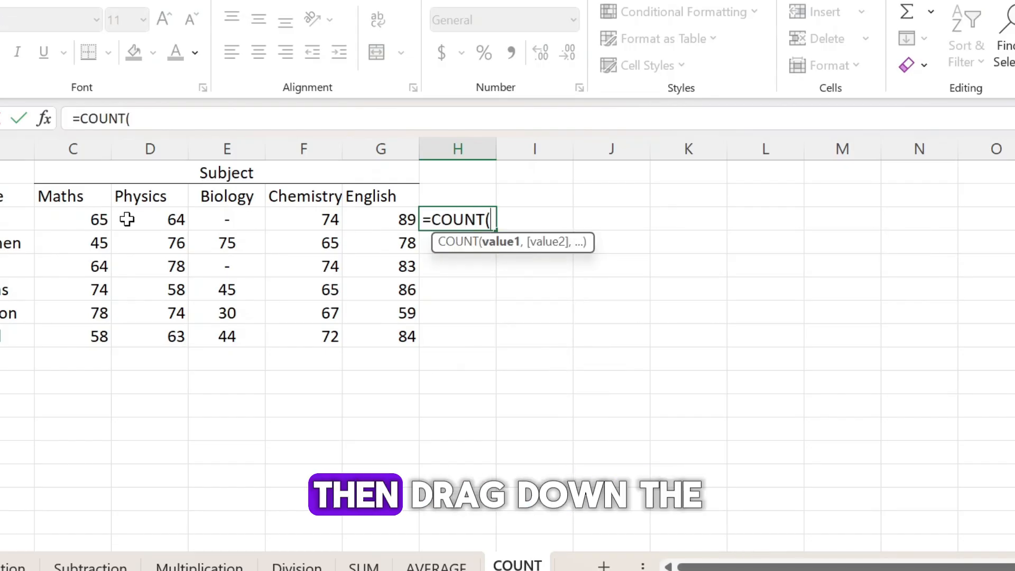
left_click_drag(87, 219, 367, 228)
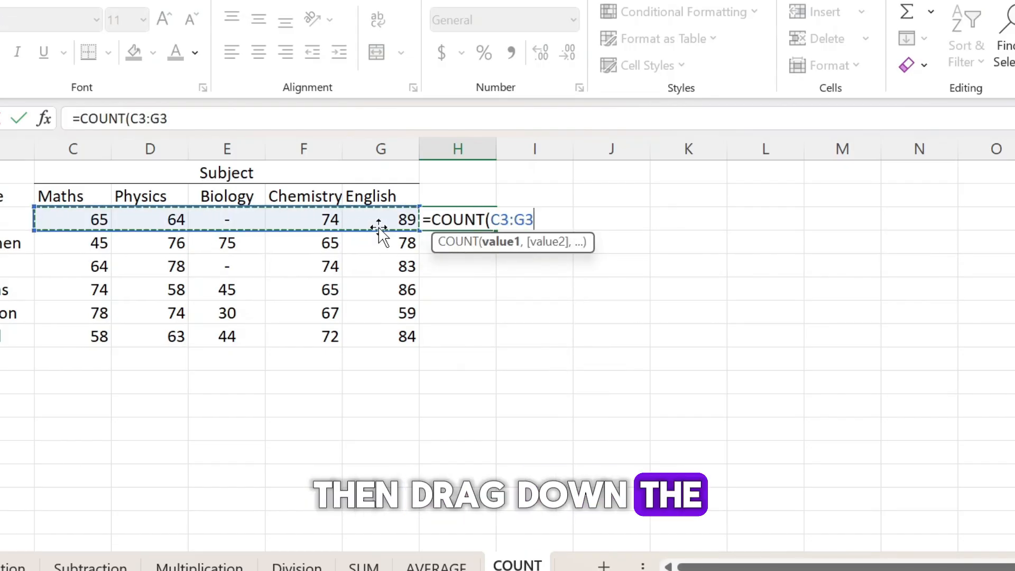
key("Return")
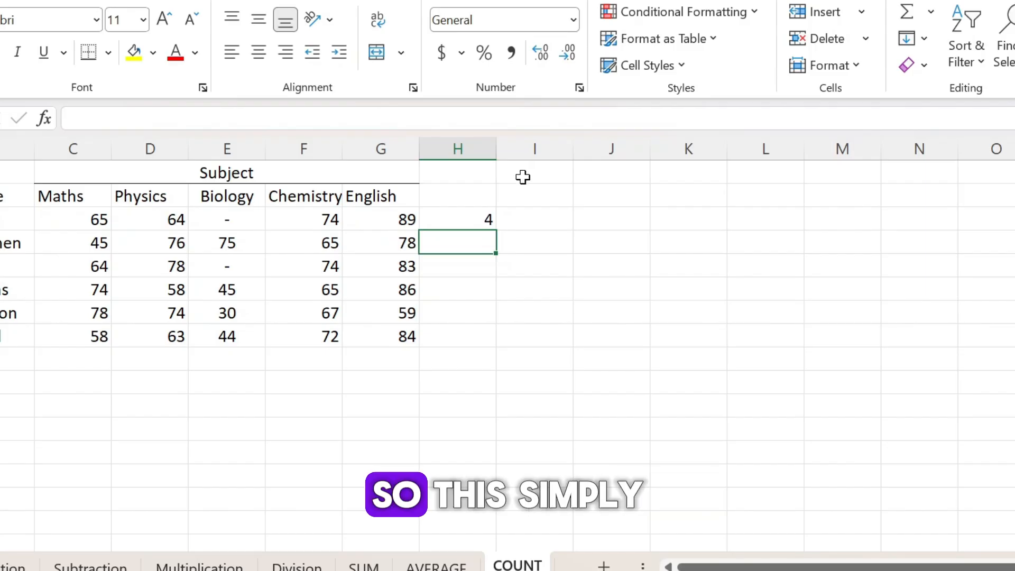
Step: Examine the COUNT formula in H3 against each of the first student's scores in C3:G3
left_click(465, 225)
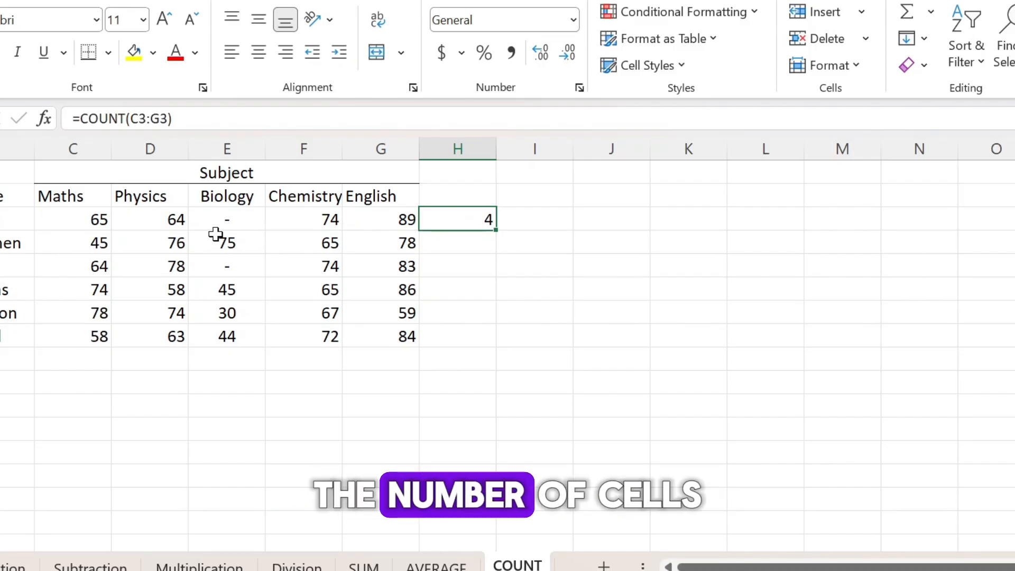
left_click(70, 219)
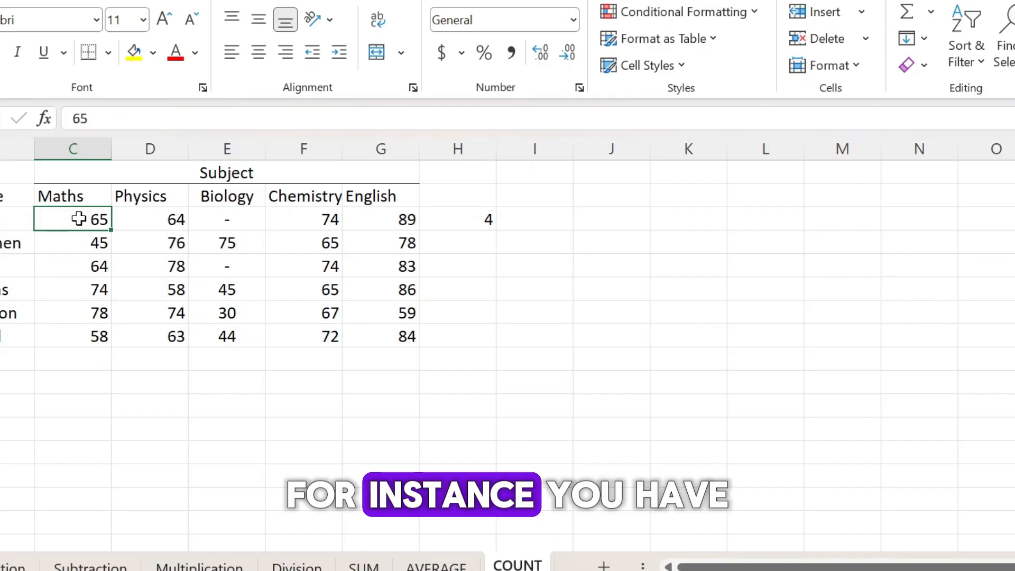
left_click(166, 221)
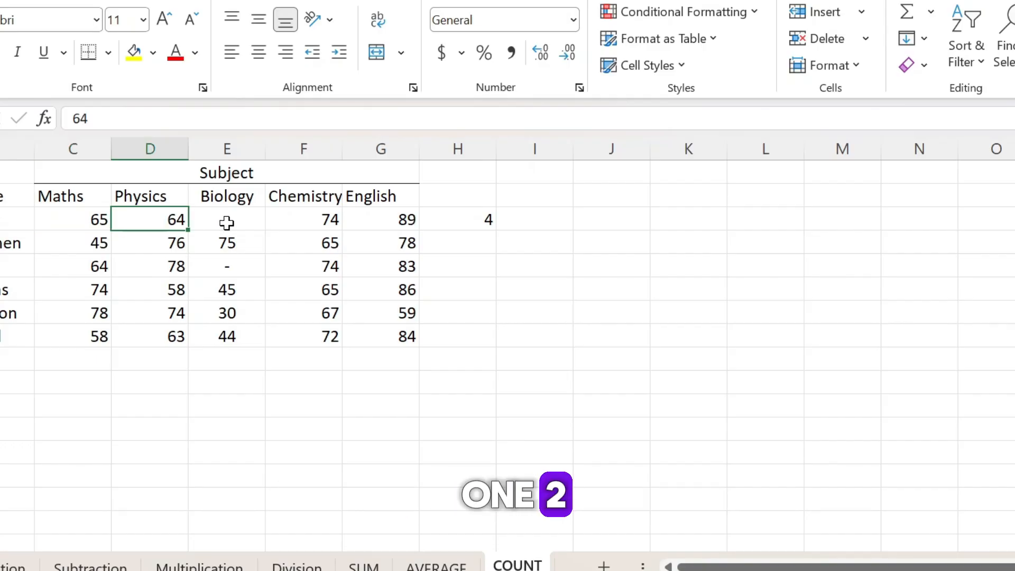
left_click(262, 225)
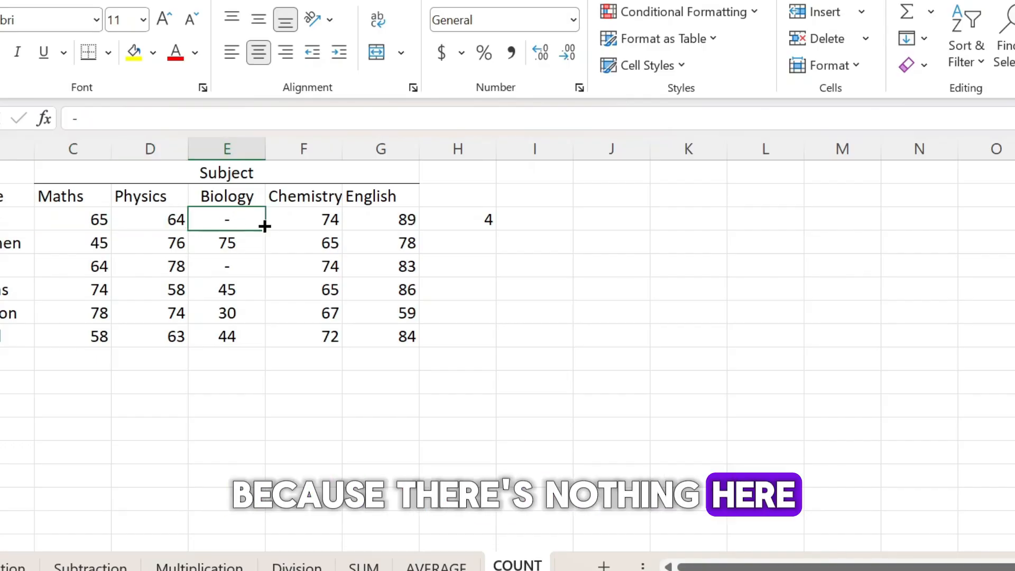
left_click(309, 221)
left_click(388, 214)
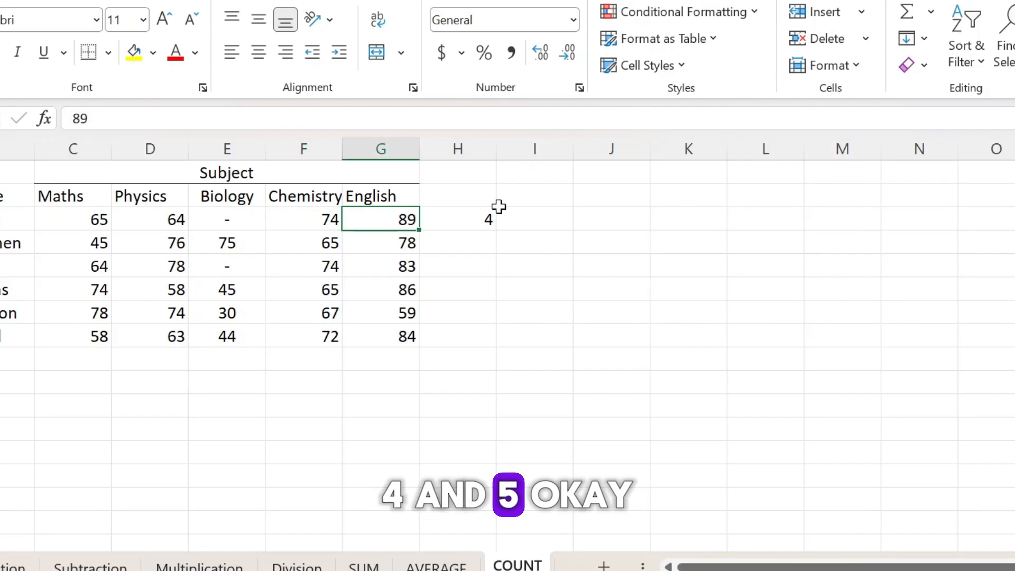
left_click(458, 221)
Step: Enter a COUNT formula in H4 for the scores in C4:G4, and check it against the Biology score in E4
left_click(453, 238)
double_click(452, 241)
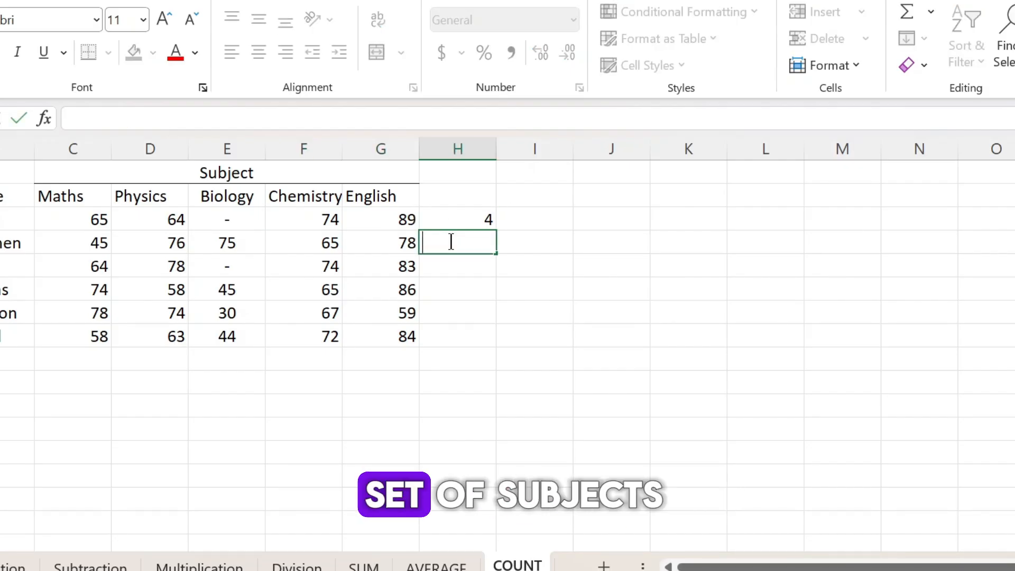
type("=count")
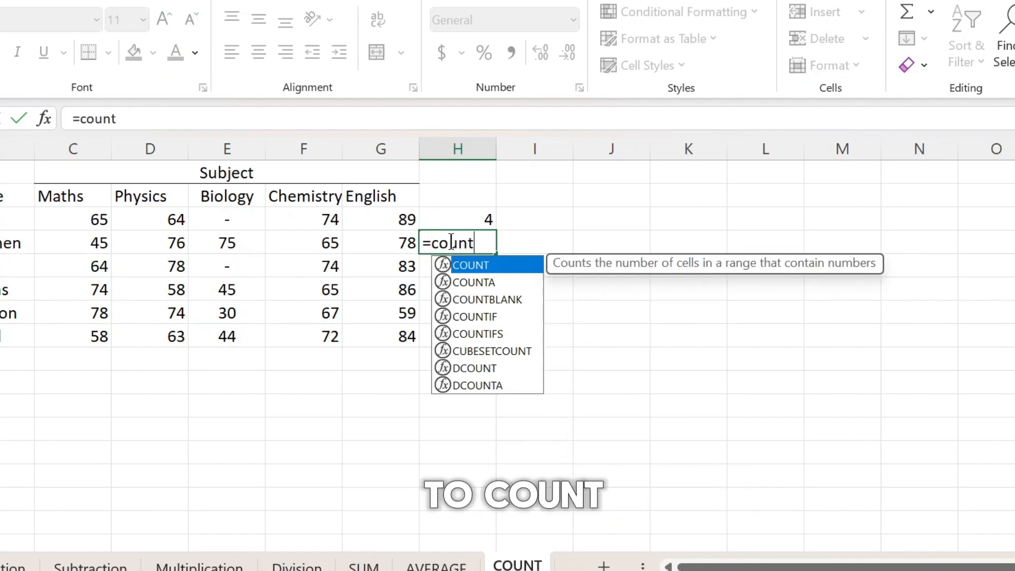
key("Tab")
left_click_drag(87, 242, 379, 246)
key("Return")
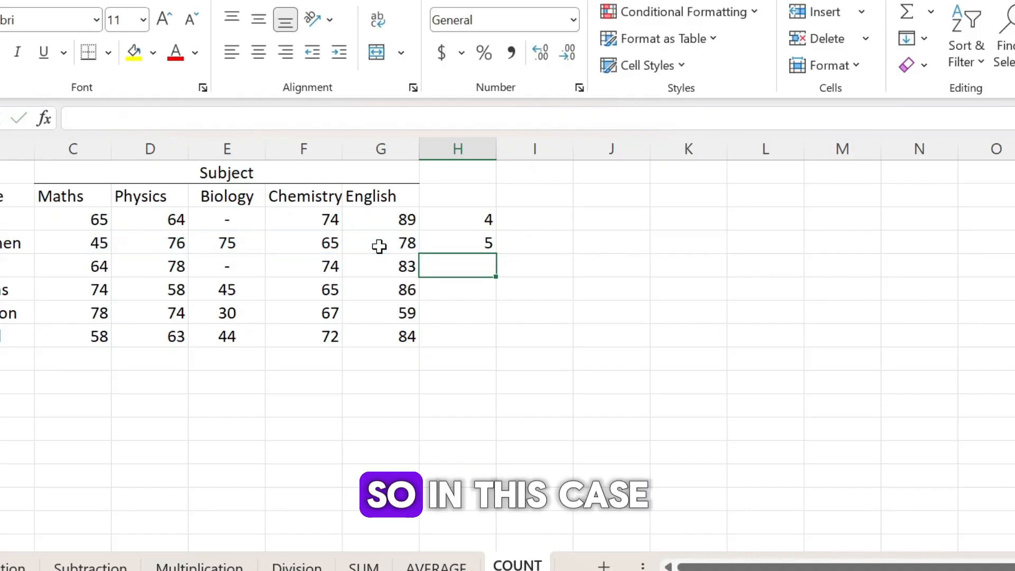
left_click(482, 240)
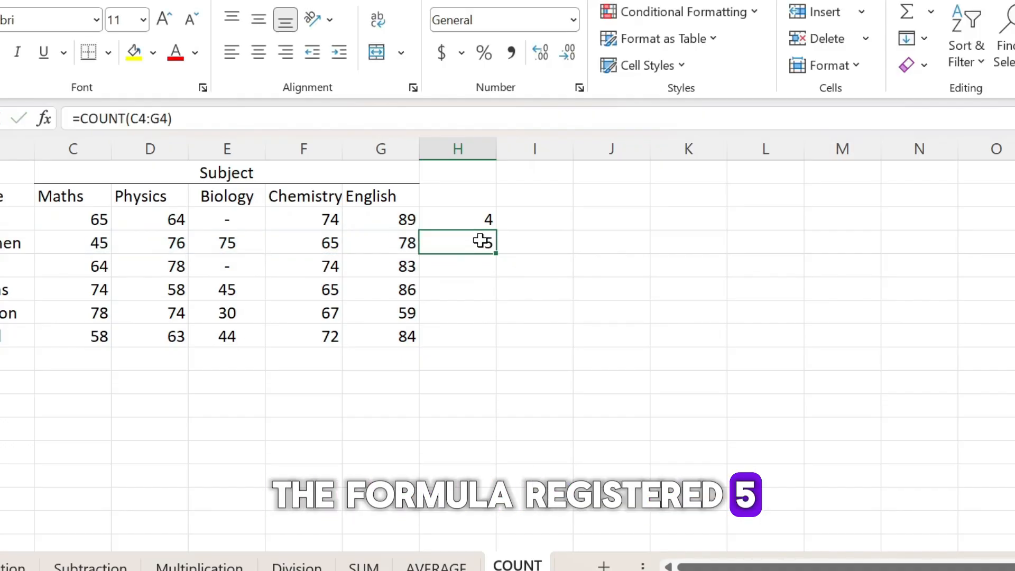
left_click(236, 243)
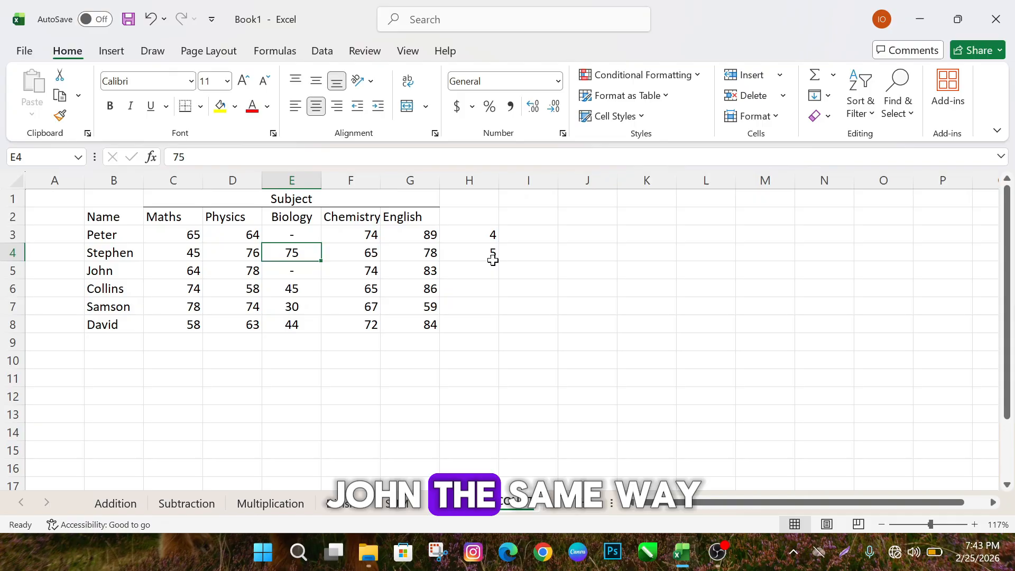
Step: Enter a COUNT formula in H5 covering the third student's scores in C5:G5
left_click(477, 268)
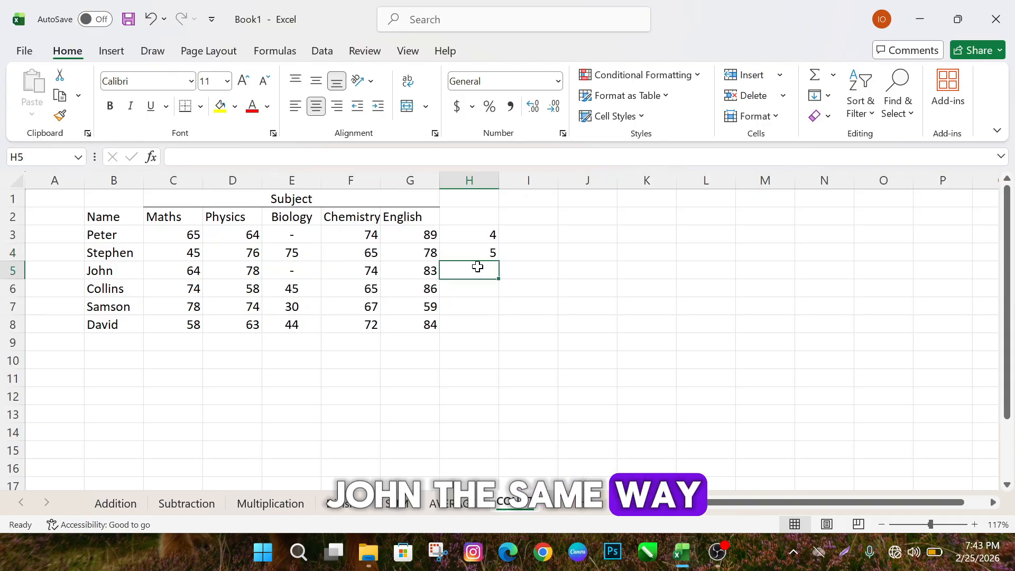
double_click(478, 267)
type("=c")
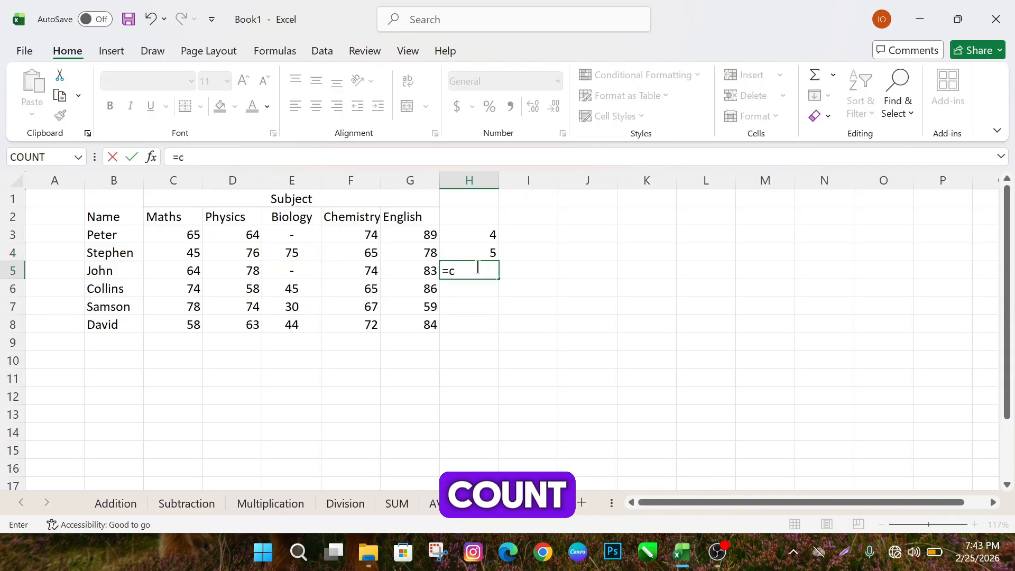
type("ount")
key("Tab")
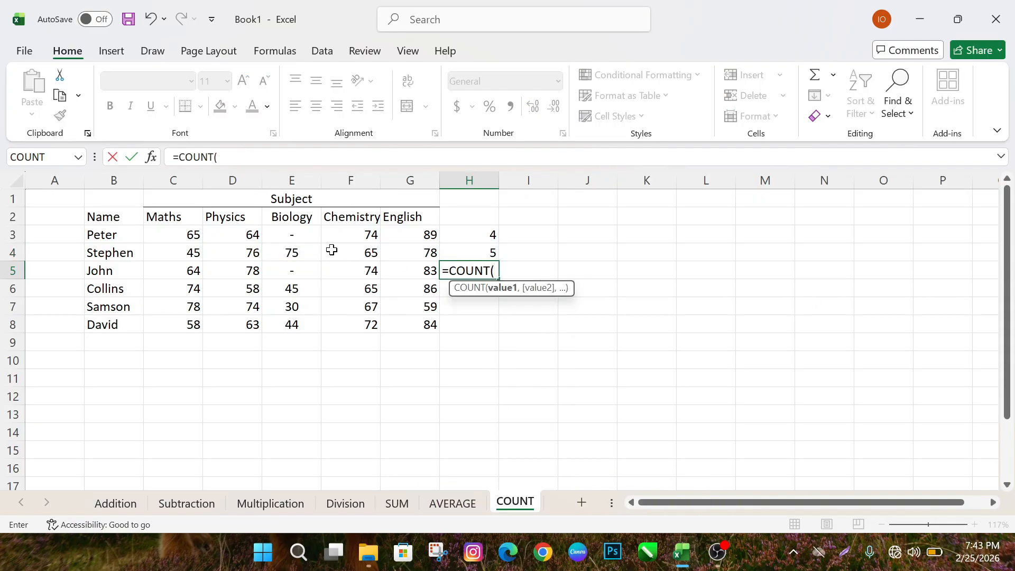
left_click_drag(181, 271, 407, 272)
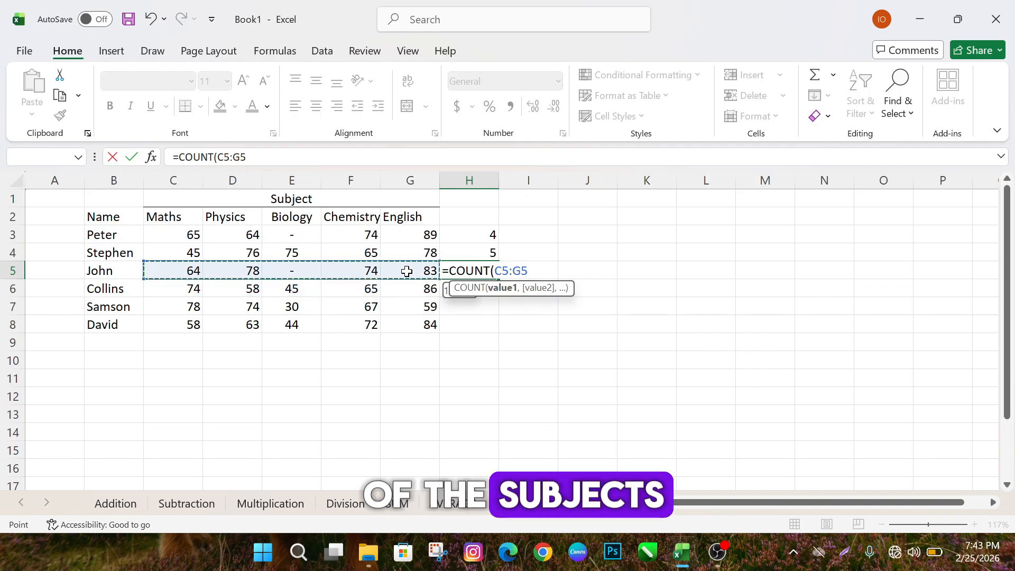
key("Return")
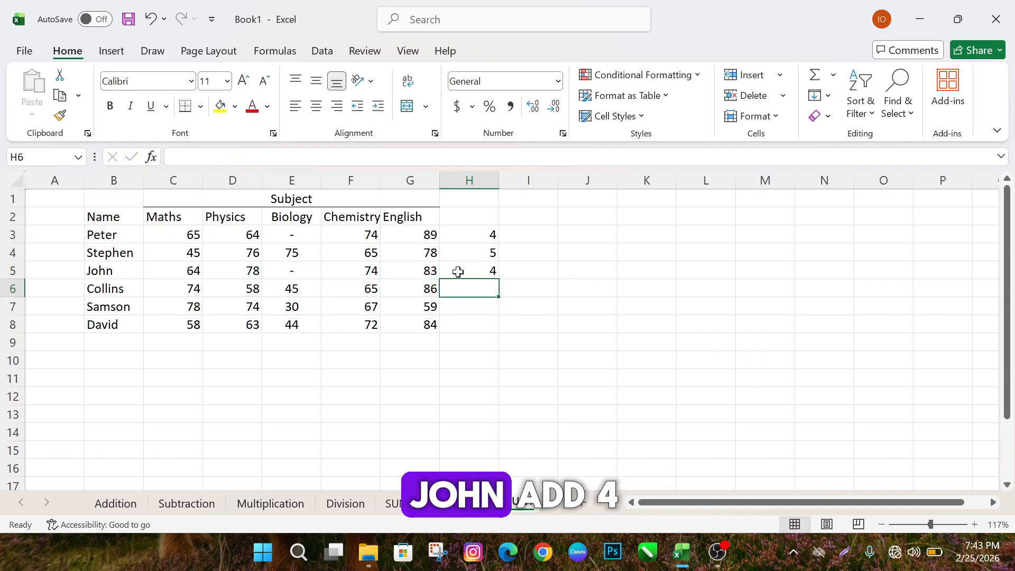
Step: Fill the COUNT formula from H5 down through H8
left_click(485, 270)
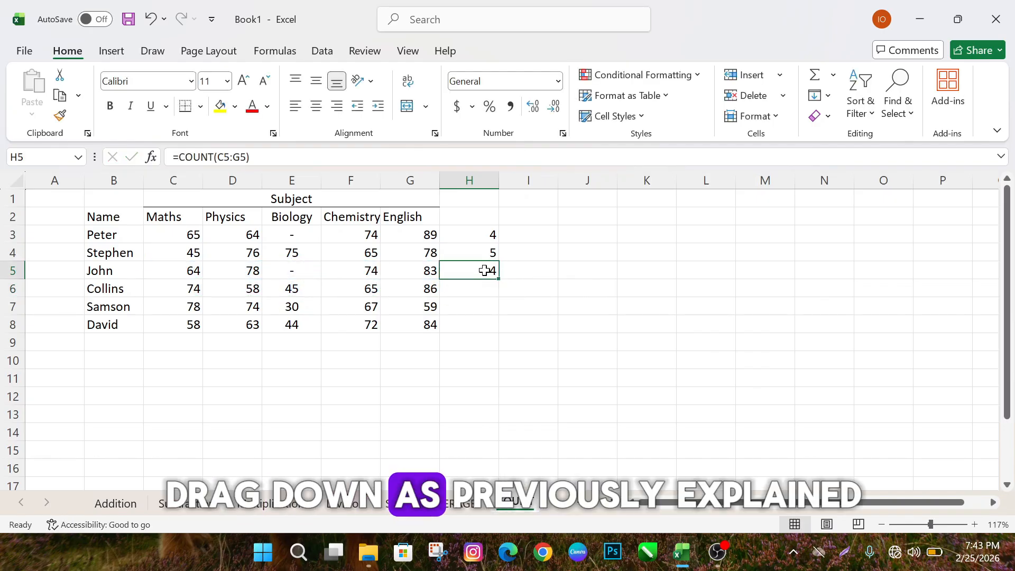
left_click_drag(499, 278, 499, 278)
left_click_drag(501, 317, 501, 326)
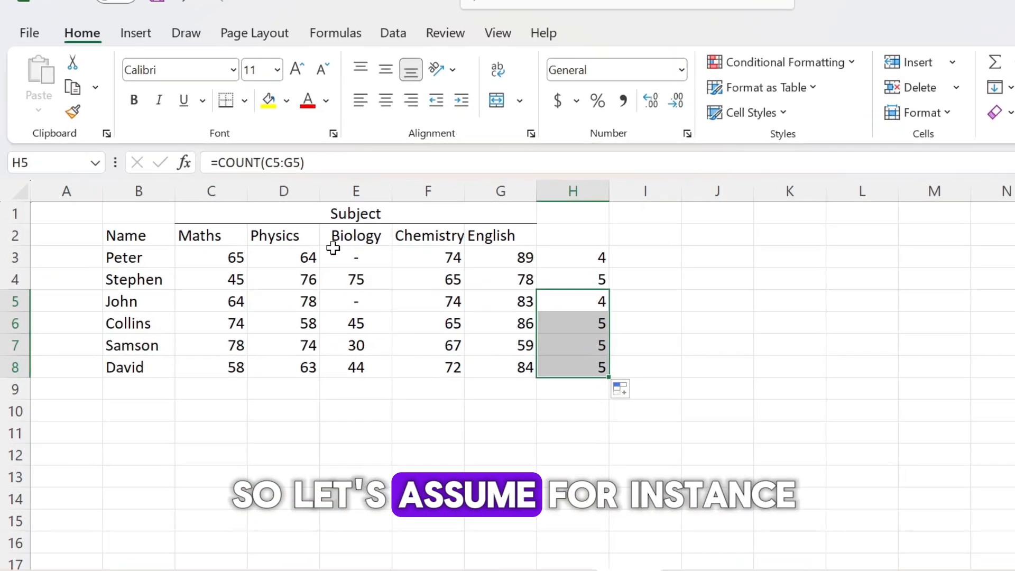
Step: Replace the dash in the first student's Biology cell, E3, with a score of 86
left_click(284, 234)
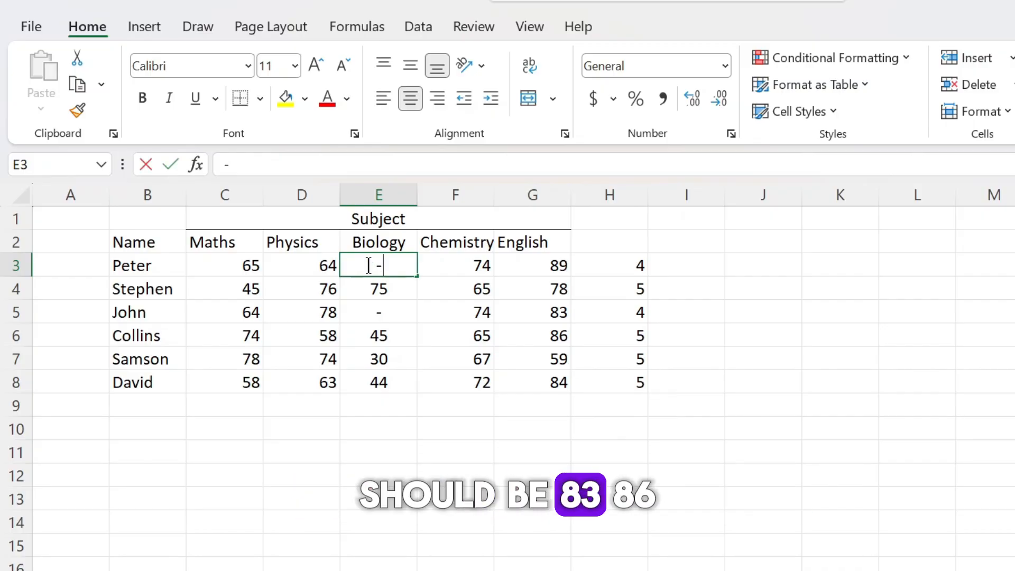
type("86")
left_click(384, 306)
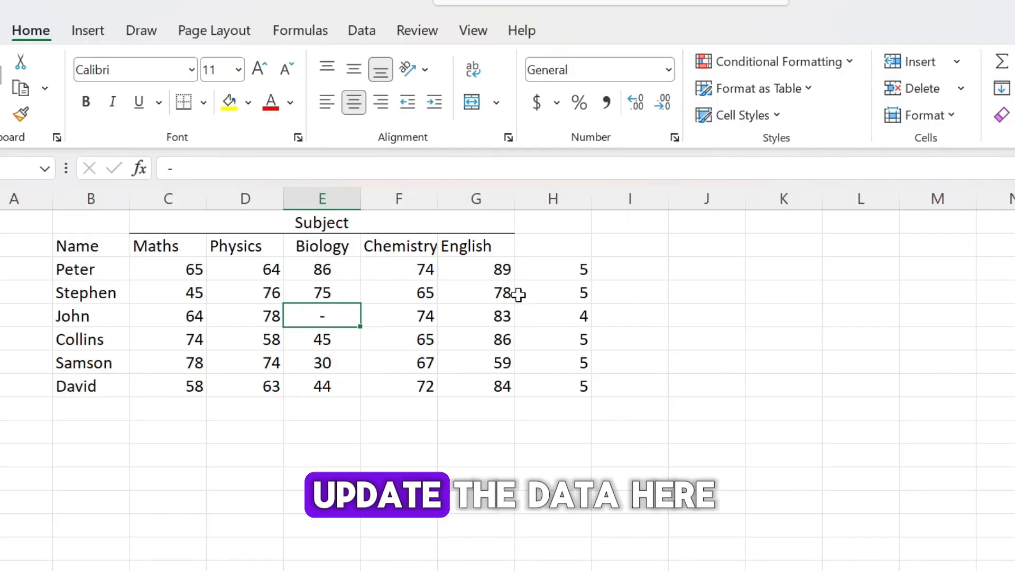
Step: Check the first student's count and clear all the counts in H3:H8
left_click(565, 264)
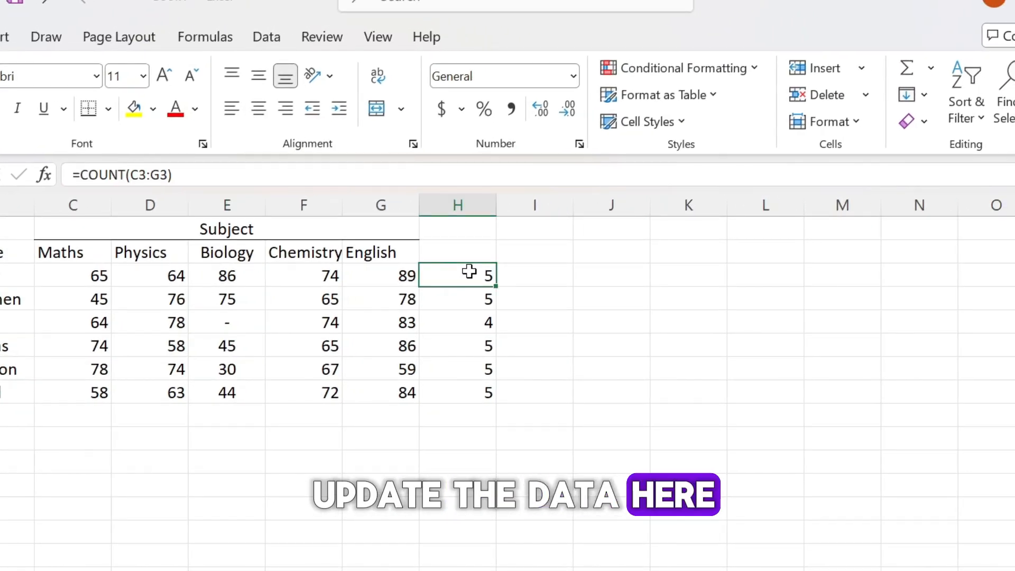
left_click_drag(469, 272, 472, 390)
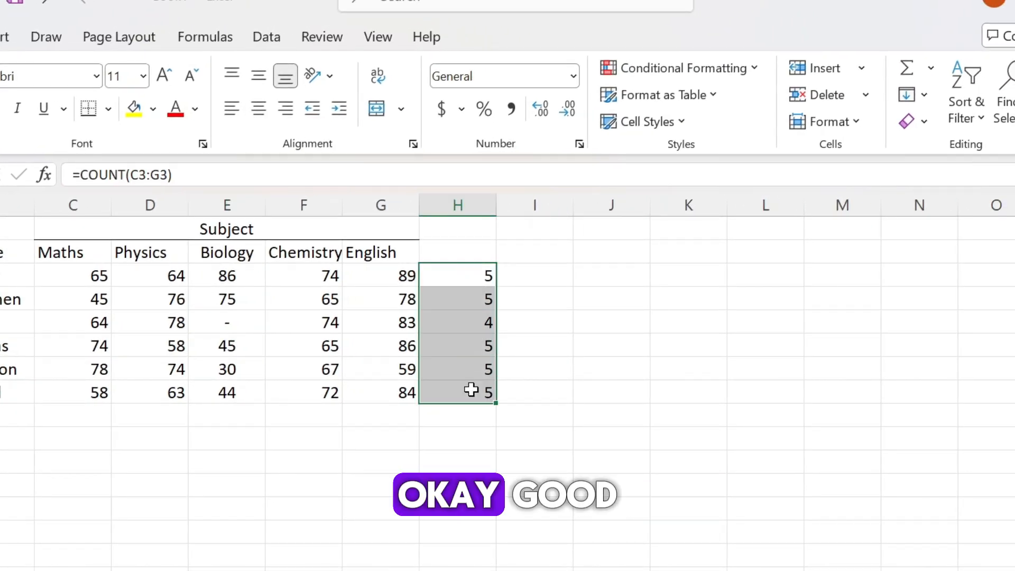
key("Delete")
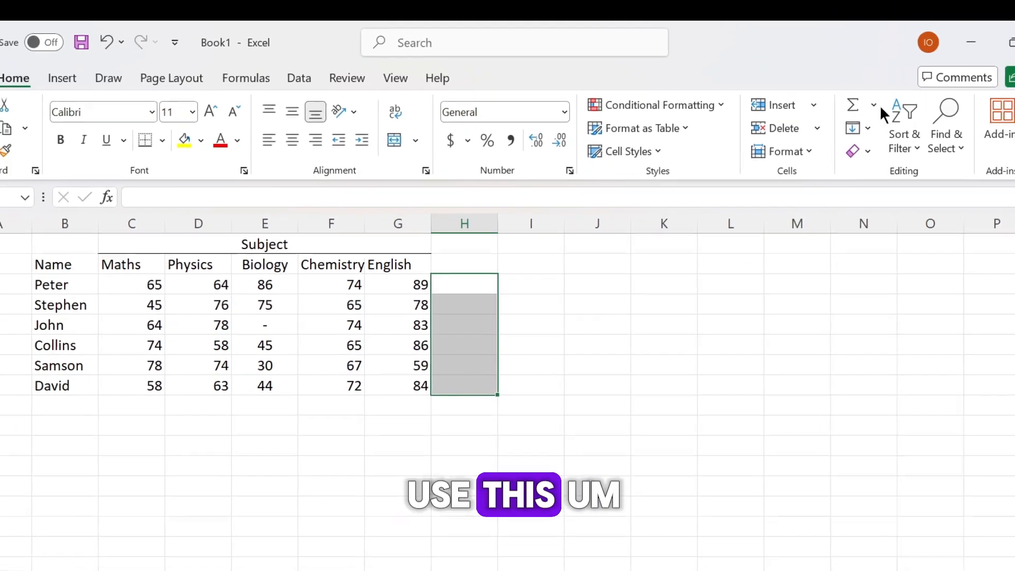
left_click(853, 118)
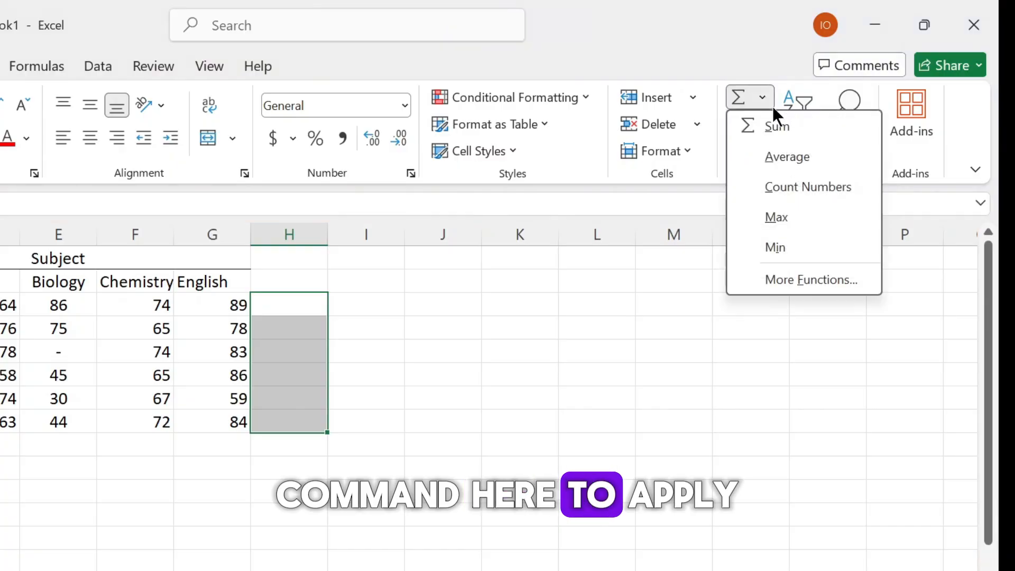
left_click(615, 258)
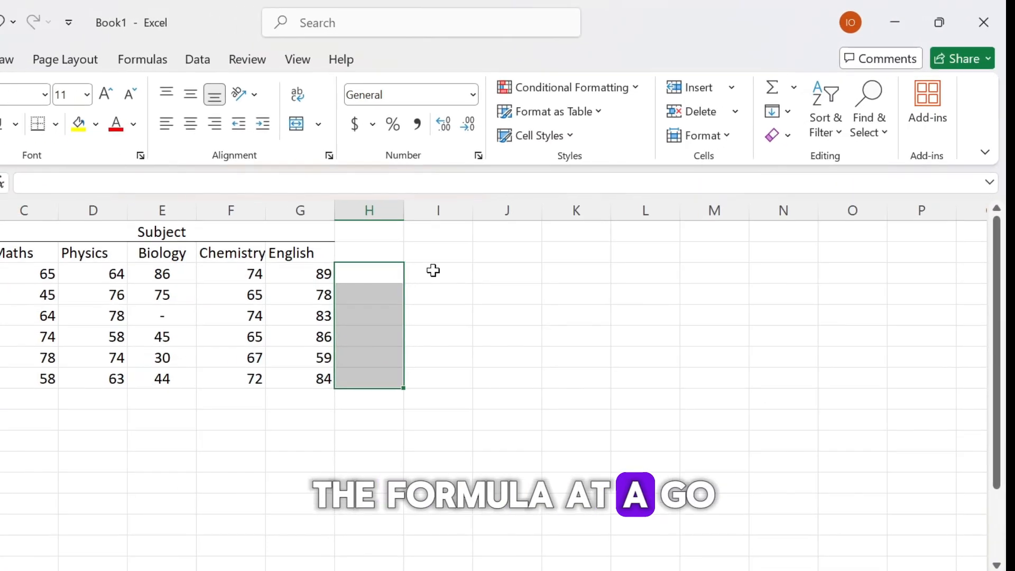
left_click(305, 307)
left_click_drag(186, 241, 414, 241)
Step: Undo the clearing of H3:H8, the Biology score entry in E3 and the formula fill below H5
key("ctrl+z")
key("ctrl+z")
key("ctrl+z")
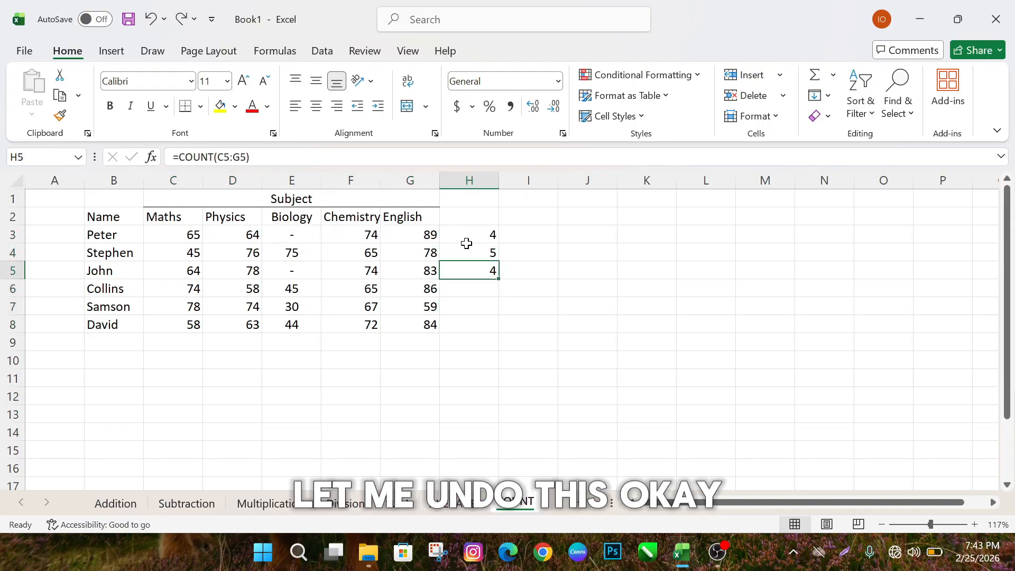
Step: Clear the counts in H3:H5
left_click_drag(466, 243, 476, 279)
left_click_drag(469, 234, 469, 270)
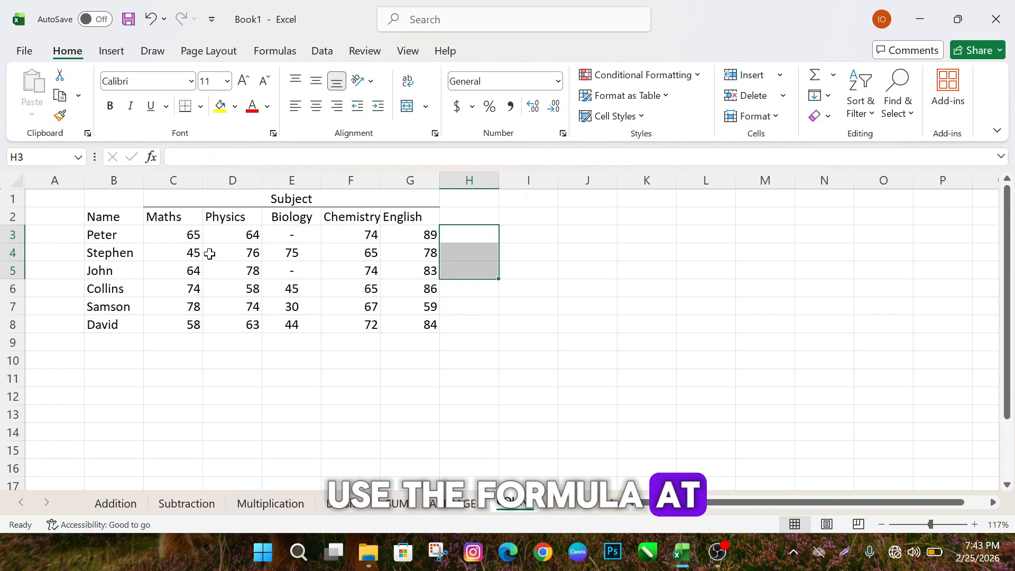
Step: Use AutoSum's Count Numbers function in H3 to count the first student's scores in C3:G3
left_click_drag(176, 236, 453, 241)
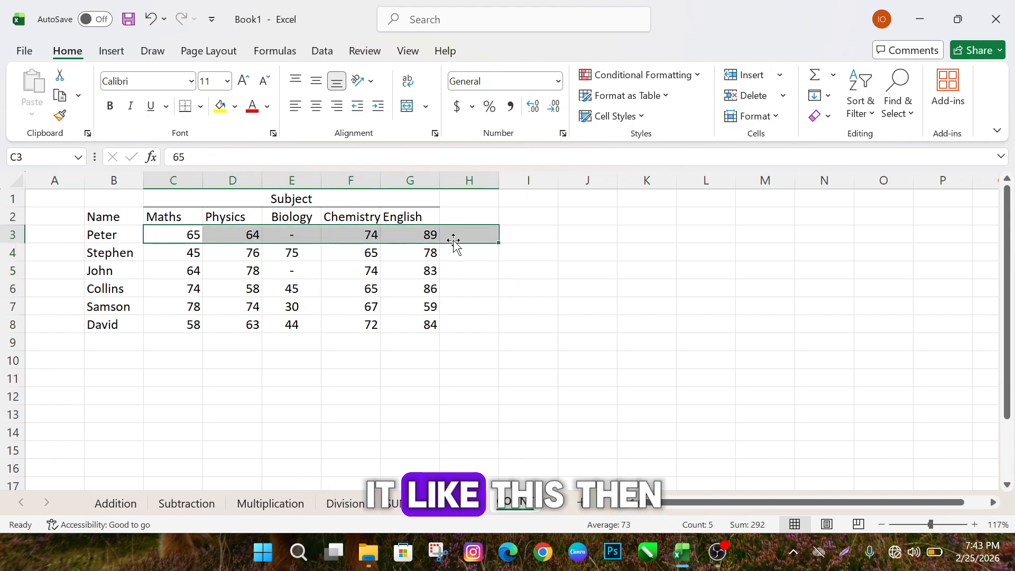
left_click(834, 77)
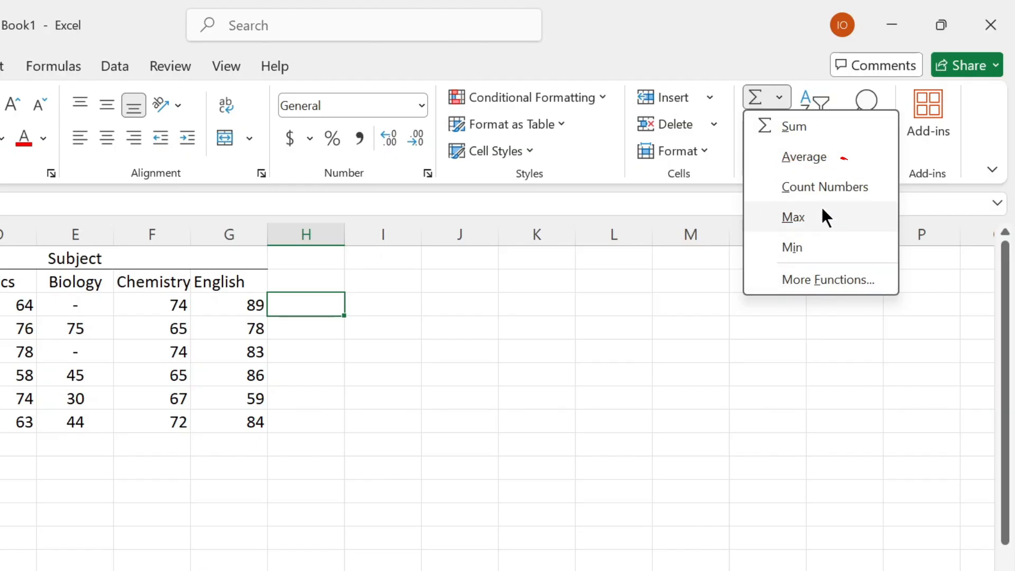
left_click(823, 190)
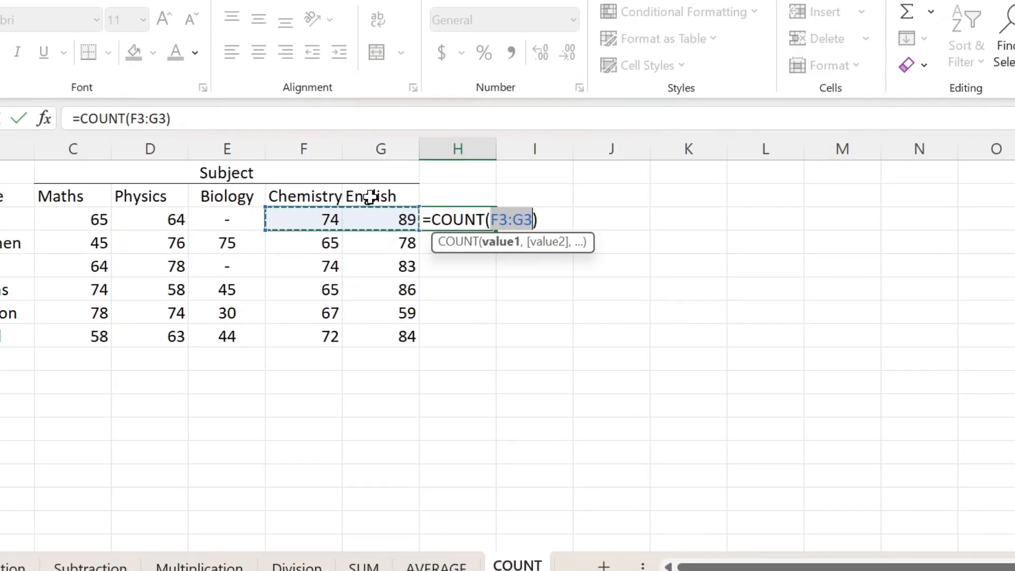
left_click_drag(82, 218, 373, 217)
key("Return")
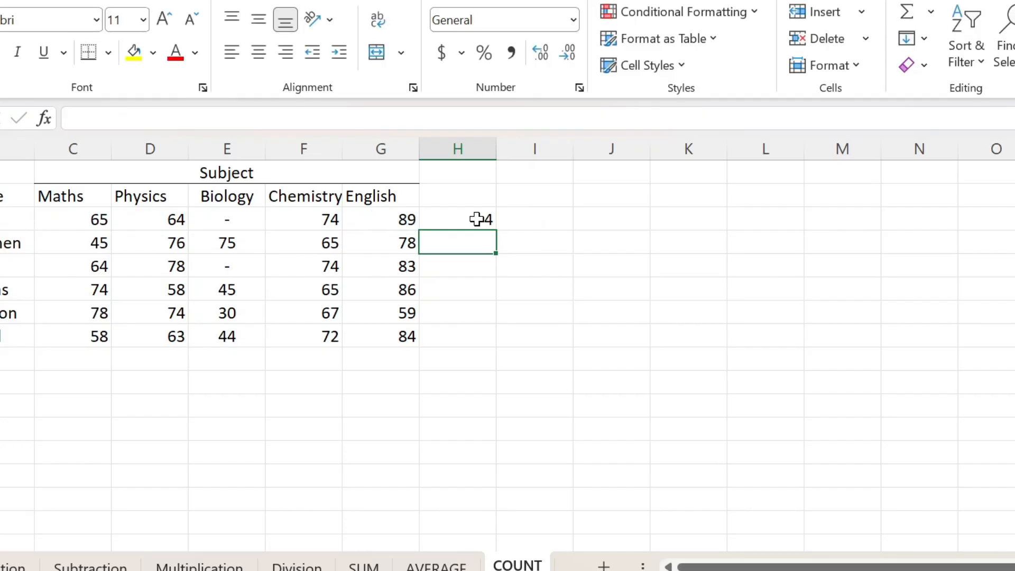
Step: Count the second student's scores in C4:G4 by inserting the COUNT function in H4, and fill the formula down to H8
left_click(471, 218)
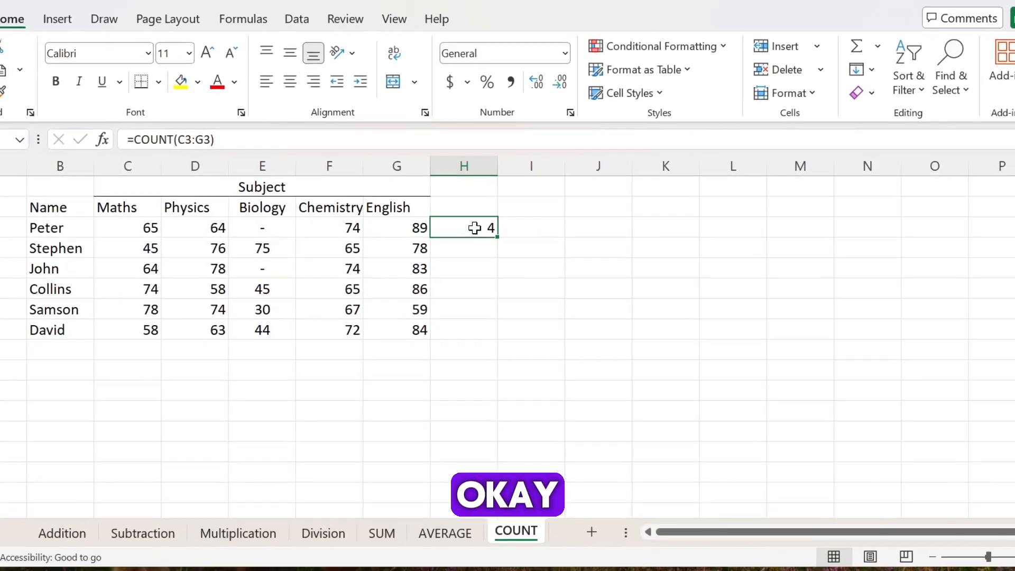
left_click(470, 245)
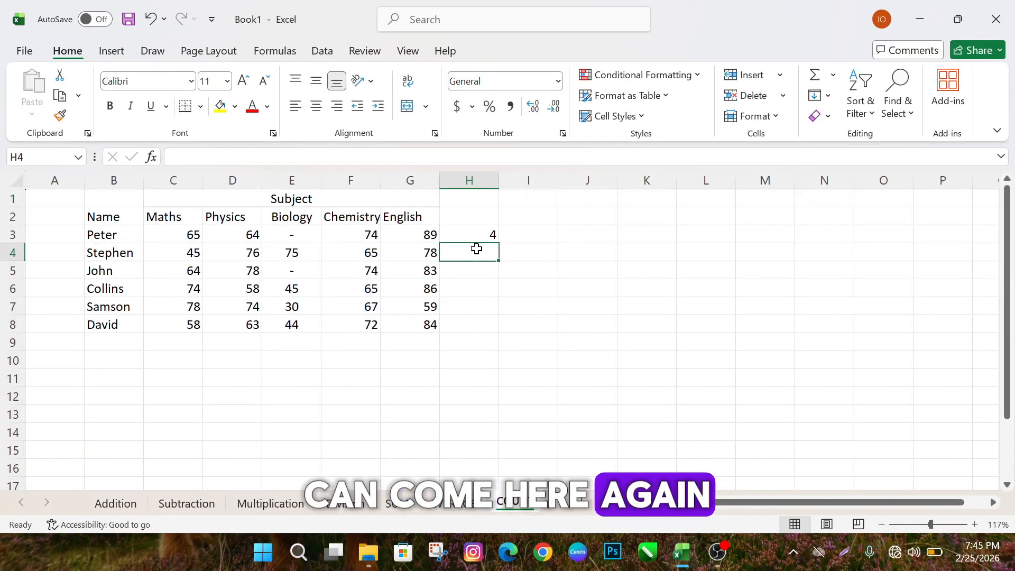
left_click(833, 77)
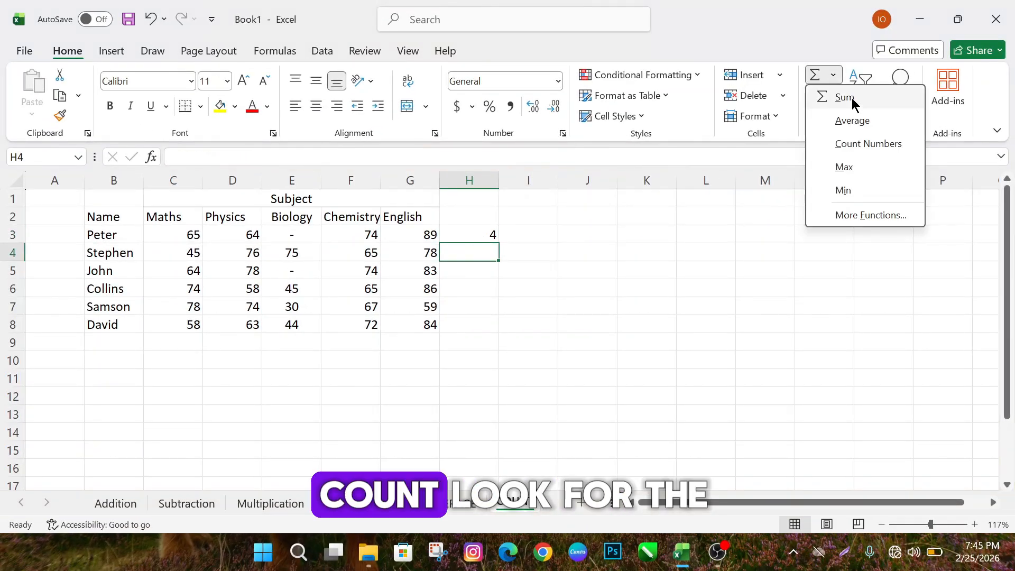
left_click(870, 215)
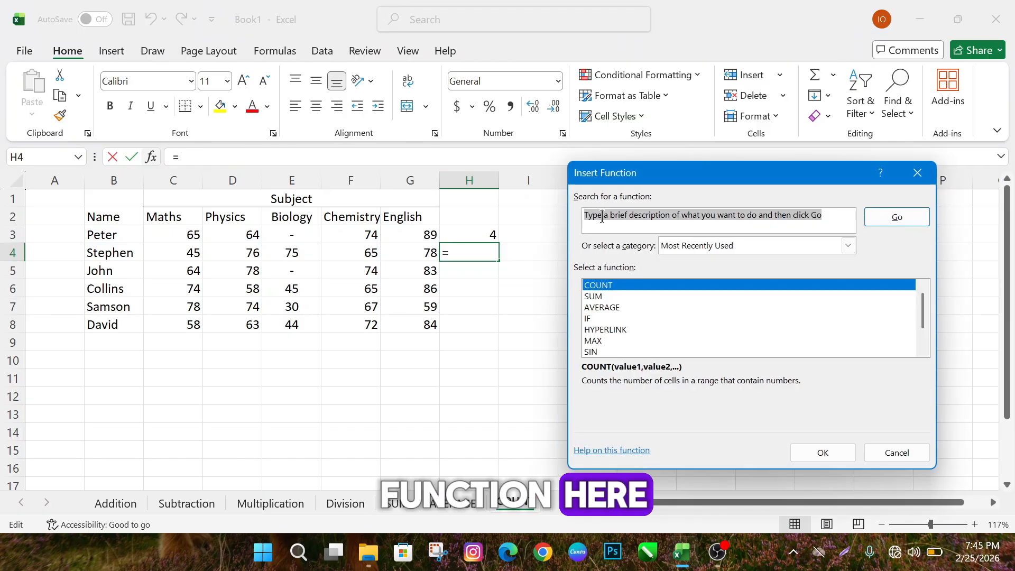
double_click(646, 286)
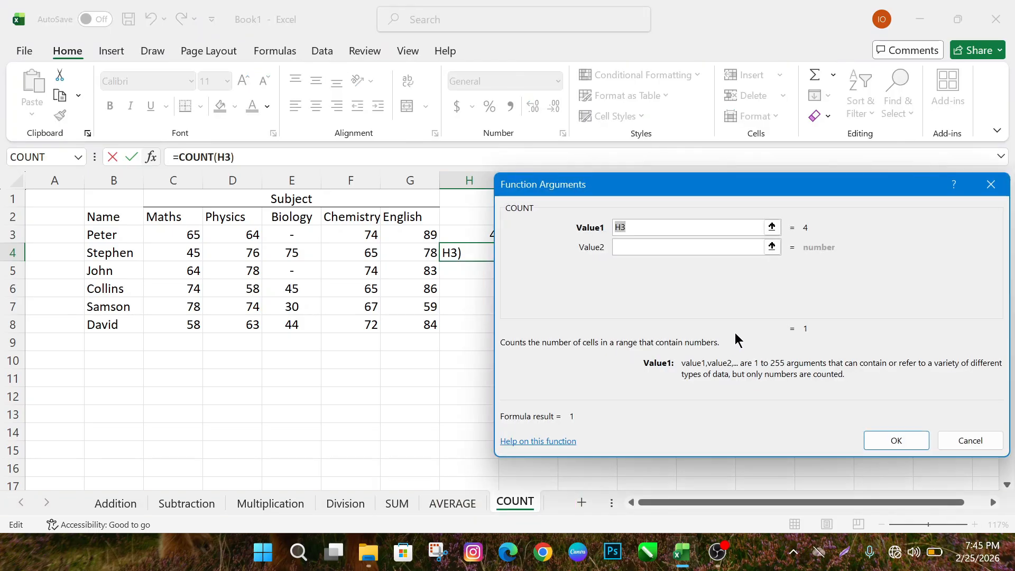
left_click_drag(189, 254, 405, 246)
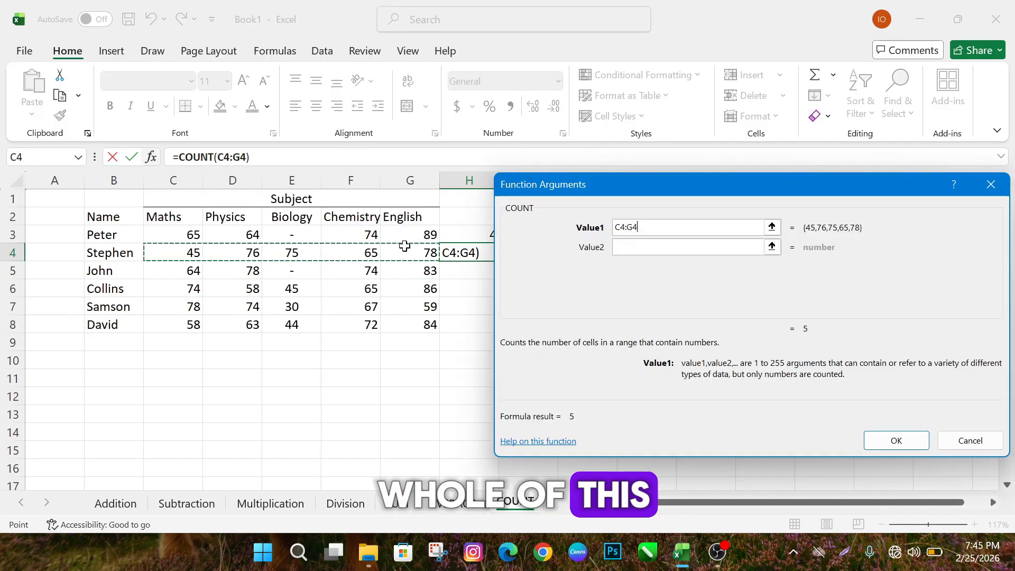
key("Return")
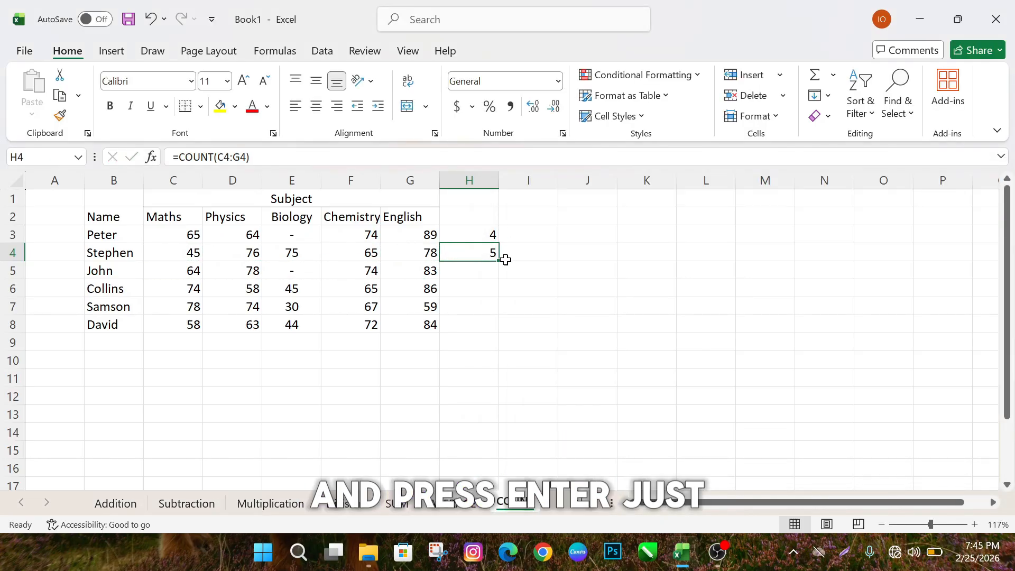
left_click_drag(499, 262, 493, 339)
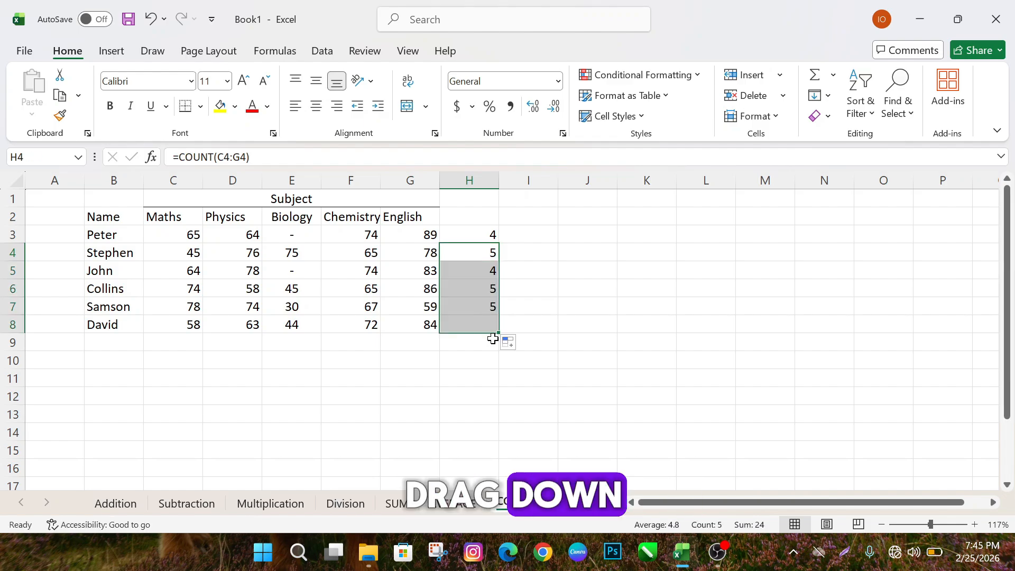